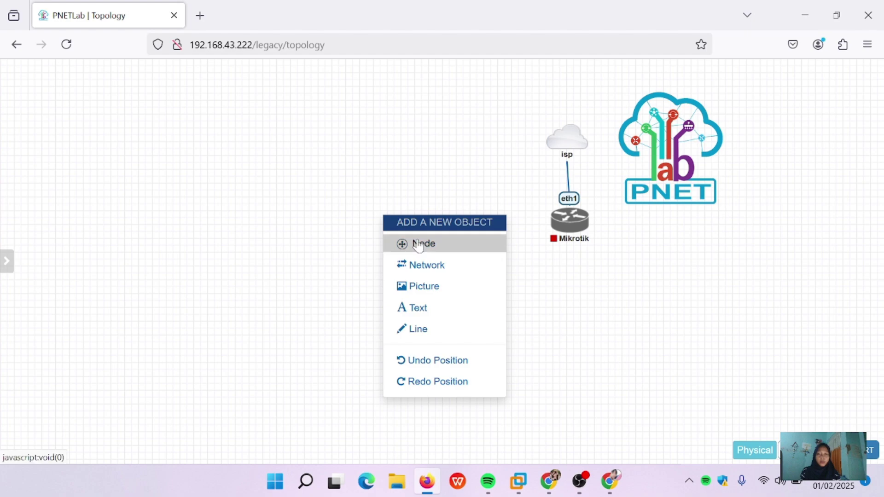
Step: Add a Cisco IOL node named swicth-cisco and bring up its Device Icons gallery
{"action": "left_click", "coordinate": [412, 240]}
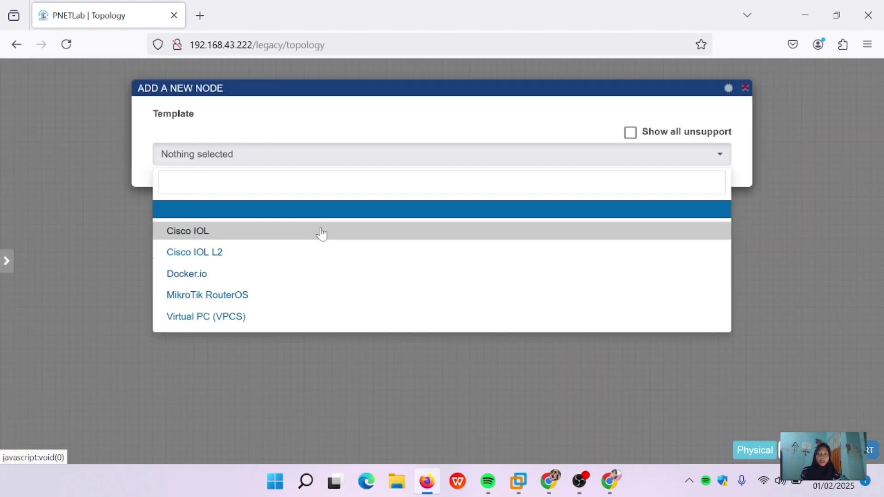
{"action": "left_click", "coordinate": [321, 233]}
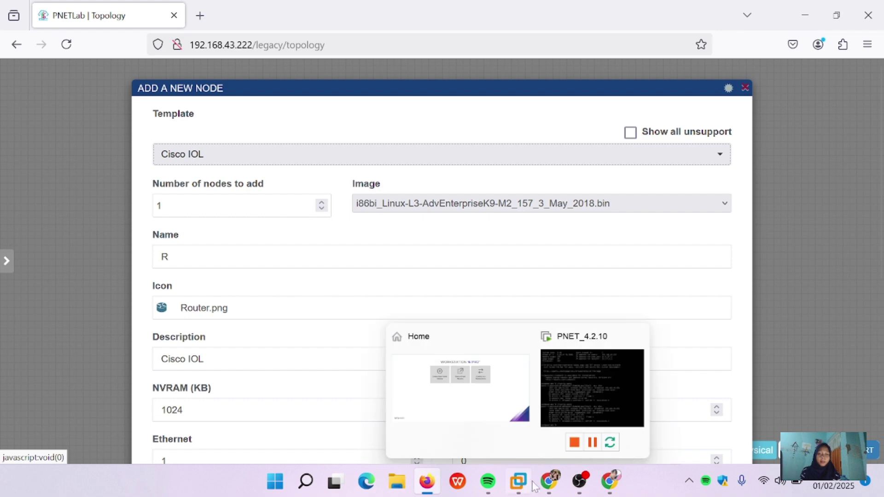
{"action": "mouse_move", "coordinate": [550, 489]}
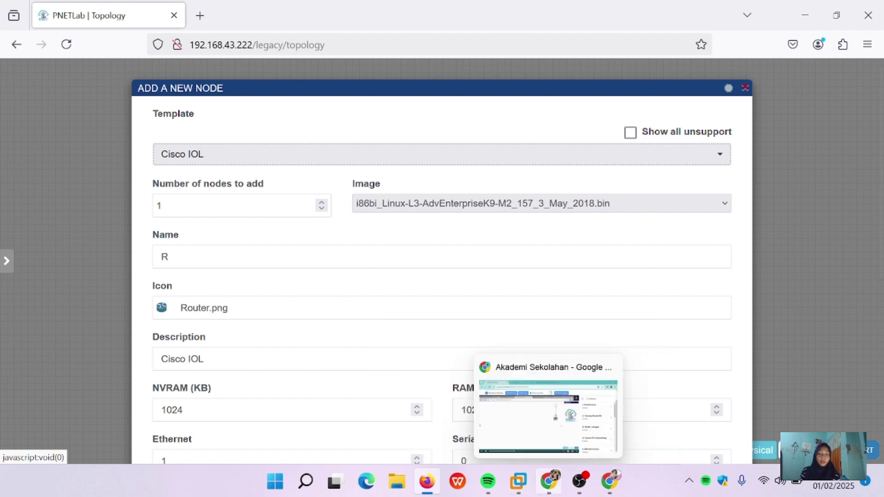
{"action": "left_click", "coordinate": [548, 482]}
{"action": "left_click", "coordinate": [313, 21]}
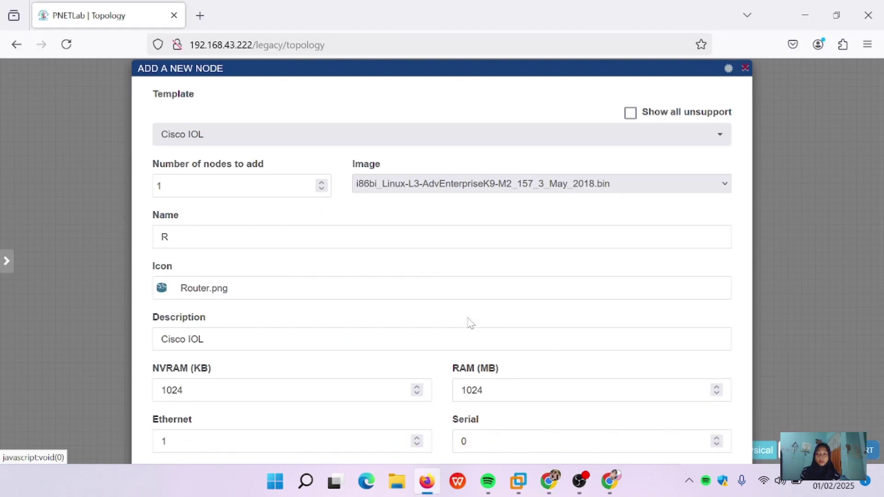
{"action": "left_click", "coordinate": [169, 257]}
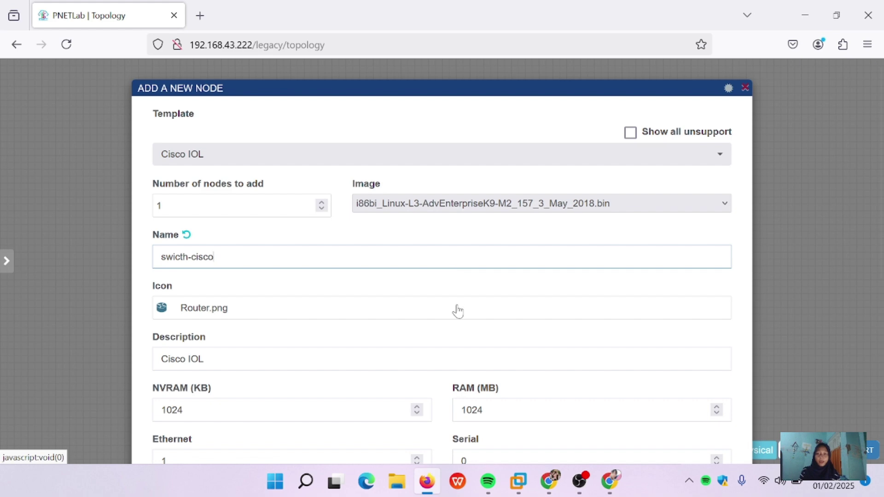
{"action": "left_click", "coordinate": [413, 289]}
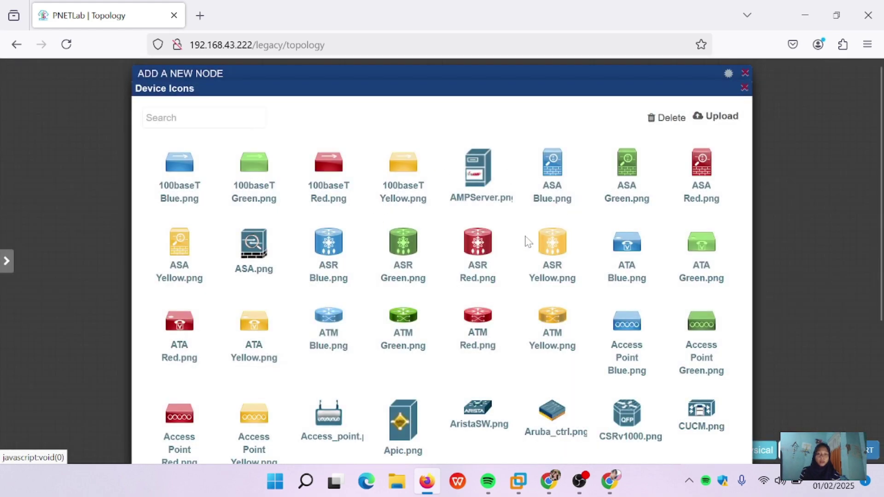
Step: Search the device icons for 'sw' and apply the Switch.png icon to the node
{"action": "scroll", "coordinate": [505, 258], "scroll_direction": "down", "scroll_amount": 3}
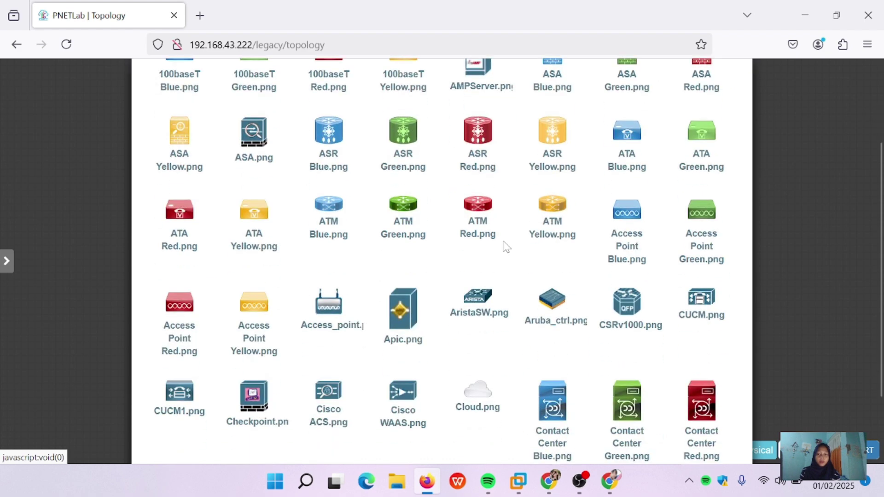
{"action": "scroll", "coordinate": [505, 244], "scroll_direction": "up", "scroll_amount": 3}
{"action": "left_click", "coordinate": [203, 118]}
{"action": "type", "text": "swi"}
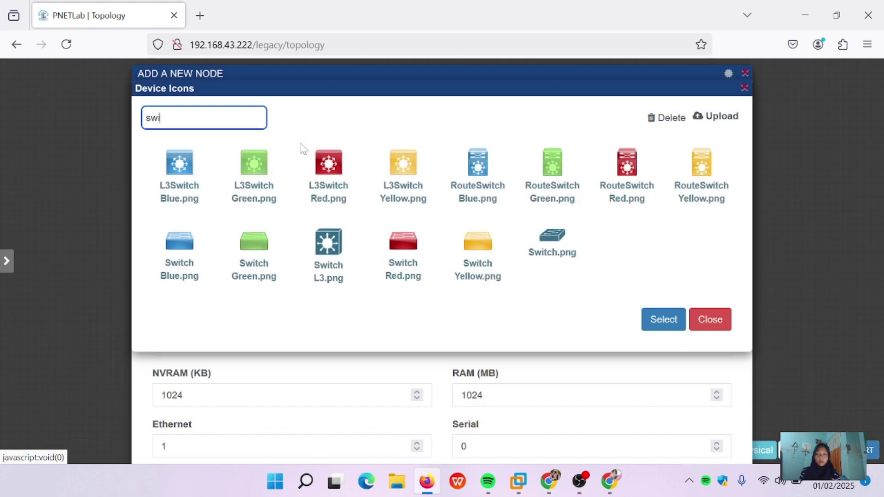
{"action": "left_click", "coordinate": [560, 249]}
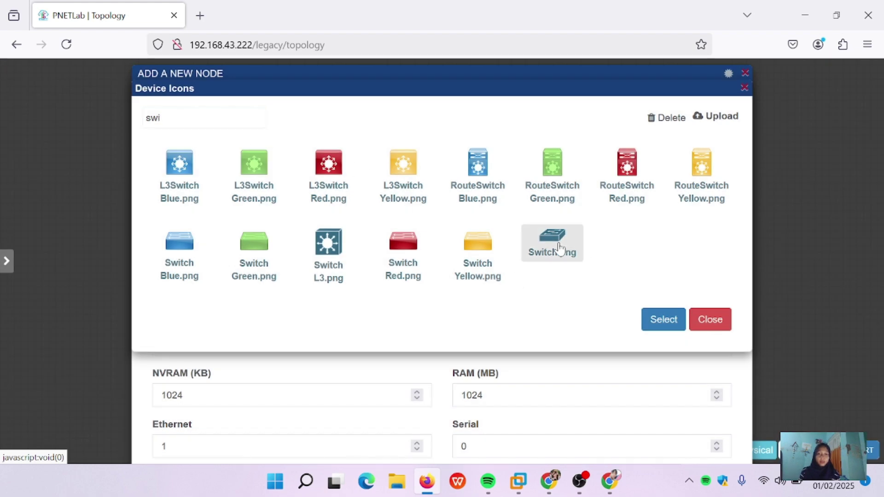
{"action": "left_click", "coordinate": [660, 318]}
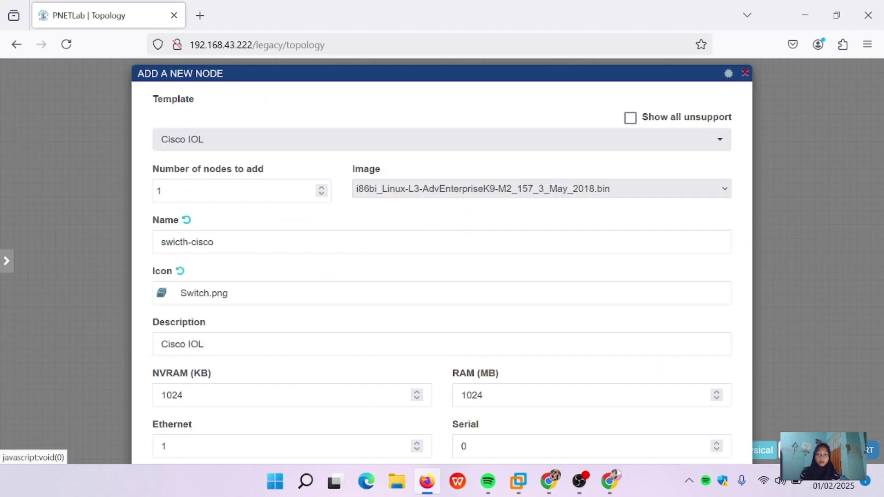
Step: Save the swicth-cisco node onto the lab canvas
{"action": "scroll", "coordinate": [165, 277], "scroll_direction": "down", "scroll_amount": 5}
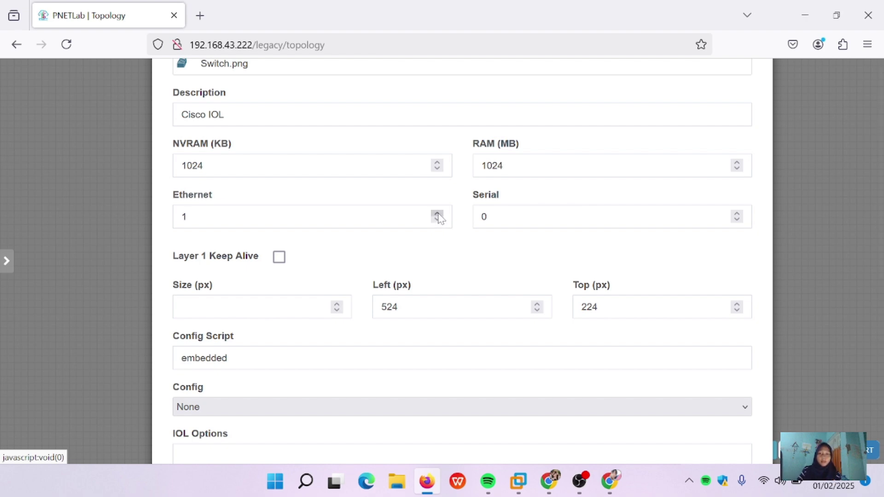
{"action": "scroll", "coordinate": [416, 298], "scroll_direction": "down", "scroll_amount": 4}
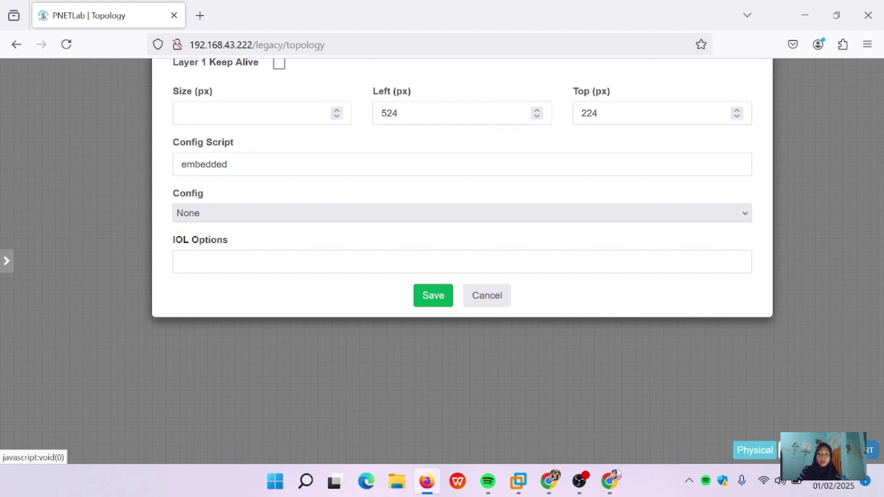
{"action": "left_click", "coordinate": [431, 300]}
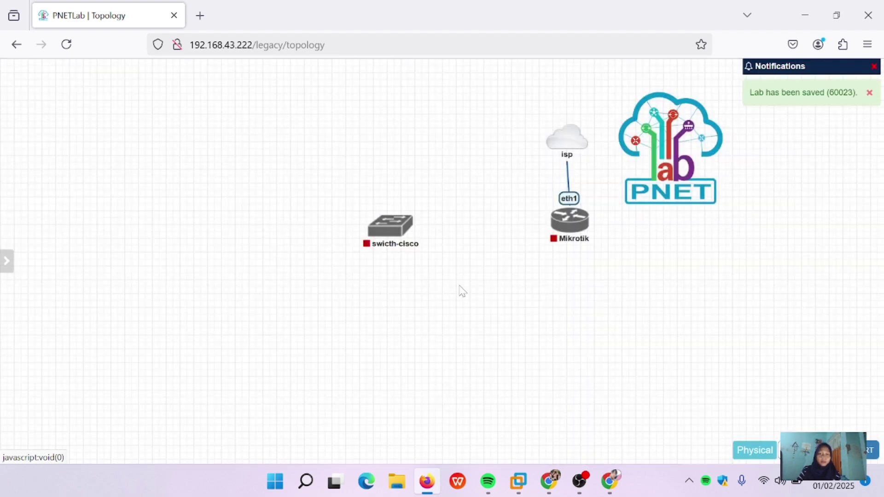
Step: Move the switch below the Mikrotik router and add a Virtual PC (VPCS) node beneath it
{"action": "left_click_drag", "start_coordinate": [391, 226], "coordinate": [572, 298]}
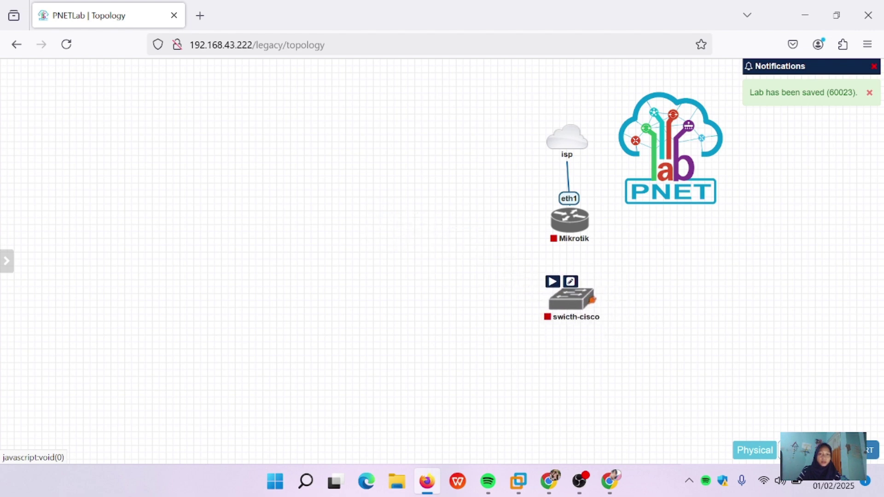
{"action": "right_click", "coordinate": [392, 243]}
{"action": "left_click", "coordinate": [429, 268]}
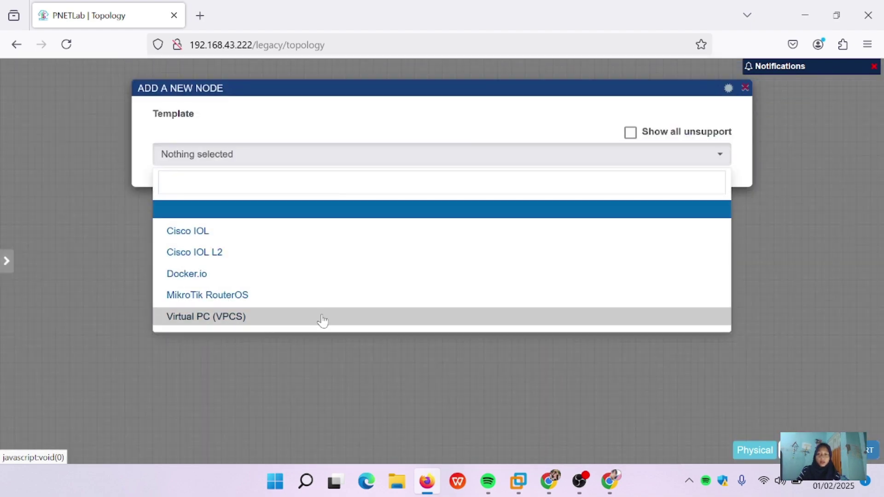
{"action": "left_click", "coordinate": [238, 318]}
{"action": "scroll", "coordinate": [257, 233], "scroll_direction": "down", "scroll_amount": 6}
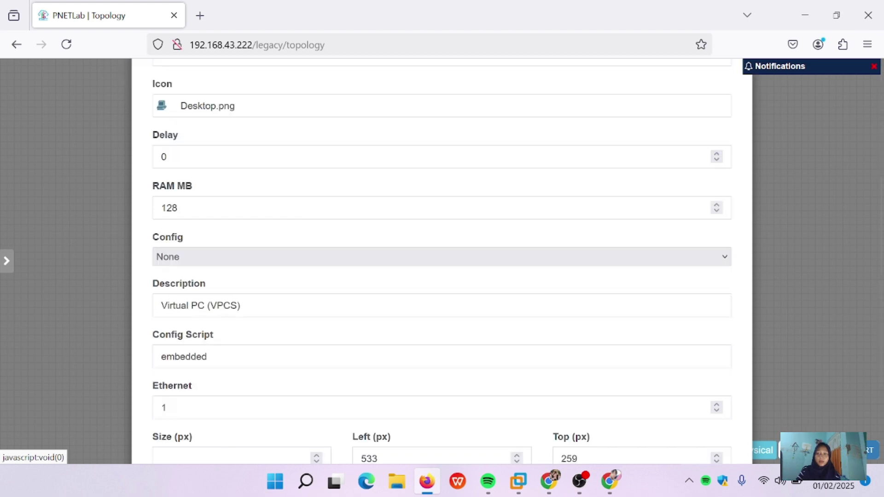
{"action": "scroll", "coordinate": [390, 336], "scroll_direction": "up", "scroll_amount": 6}
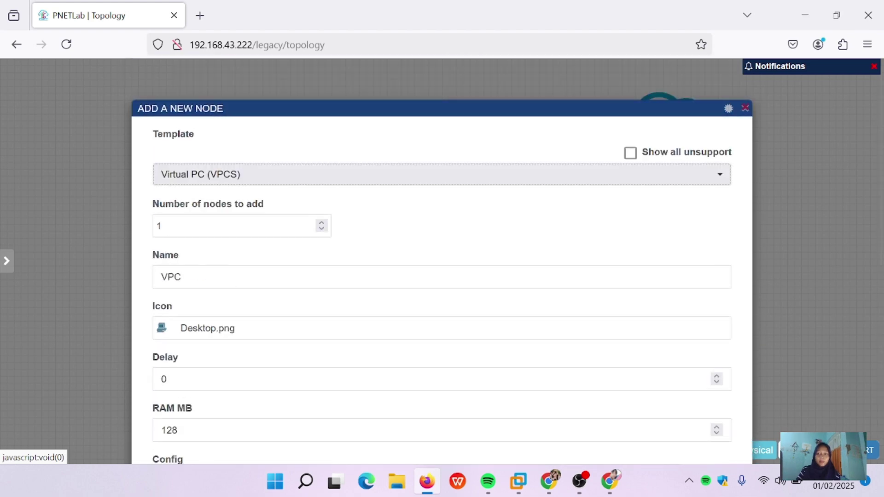
{"action": "scroll", "coordinate": [390, 335], "scroll_direction": "down", "scroll_amount": 6}
{"action": "left_click", "coordinate": [413, 421]}
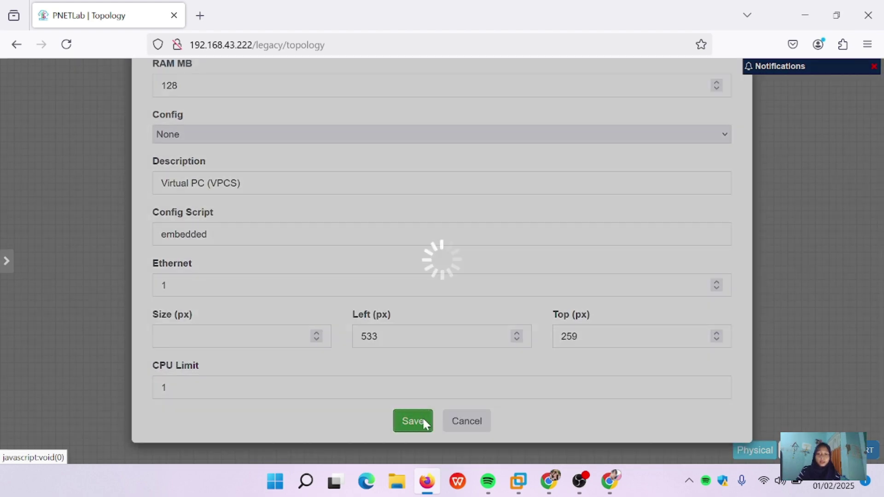
{"action": "left_click_drag", "start_coordinate": [404, 300], "coordinate": [433, 379]}
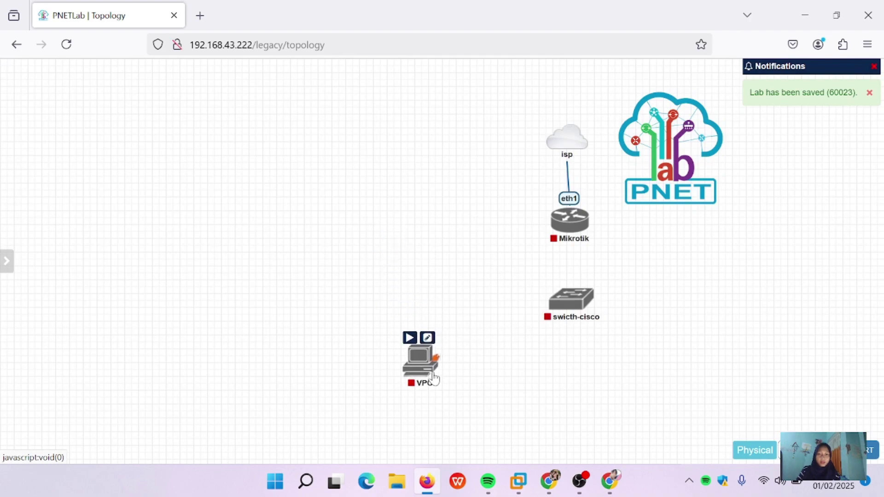
Step: Add a second and third Virtual PC (VPCS) node, placing the second below the switch
{"action": "right_click", "coordinate": [355, 240]}
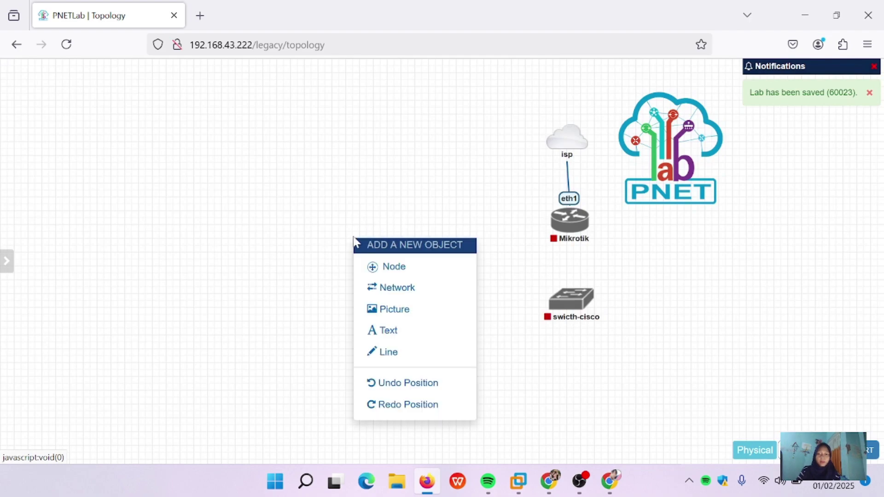
{"action": "left_click", "coordinate": [418, 276]}
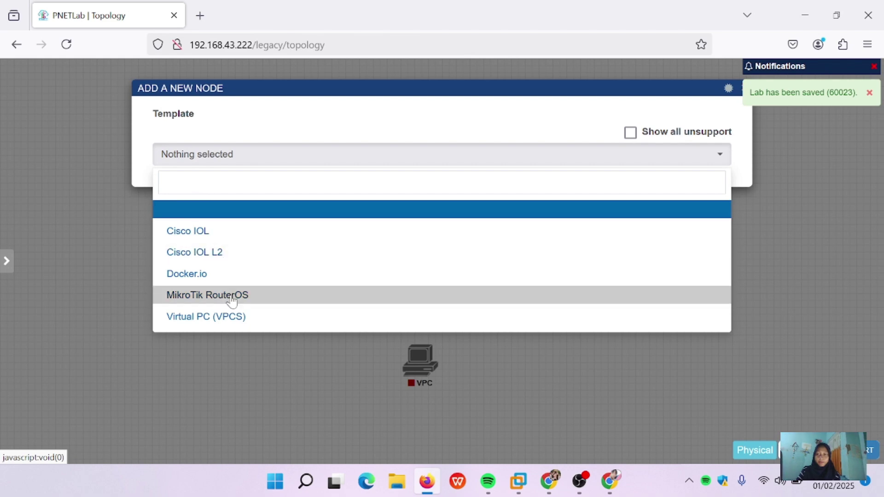
{"action": "left_click", "coordinate": [253, 326]}
{"action": "scroll", "coordinate": [253, 326], "scroll_direction": "down", "scroll_amount": 5}
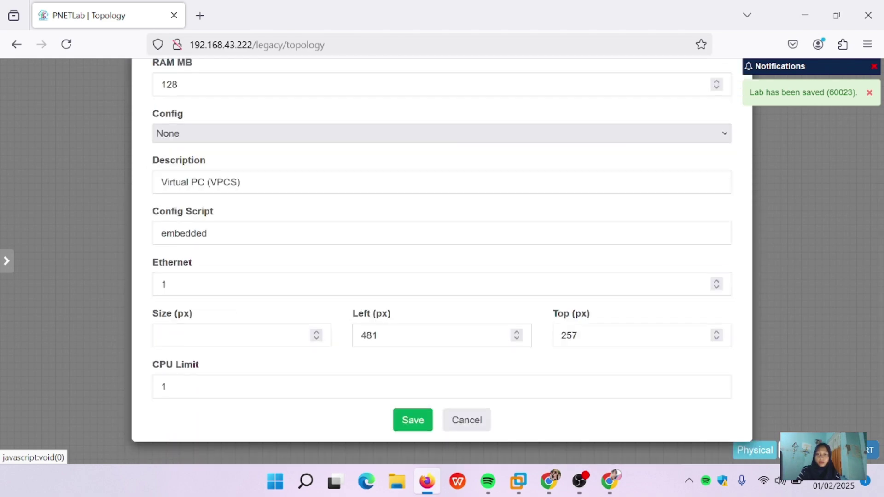
{"action": "left_click", "coordinate": [412, 420]}
{"action": "left_click_drag", "start_coordinate": [367, 273], "coordinate": [560, 434]}
{"action": "right_click", "coordinate": [417, 279]}
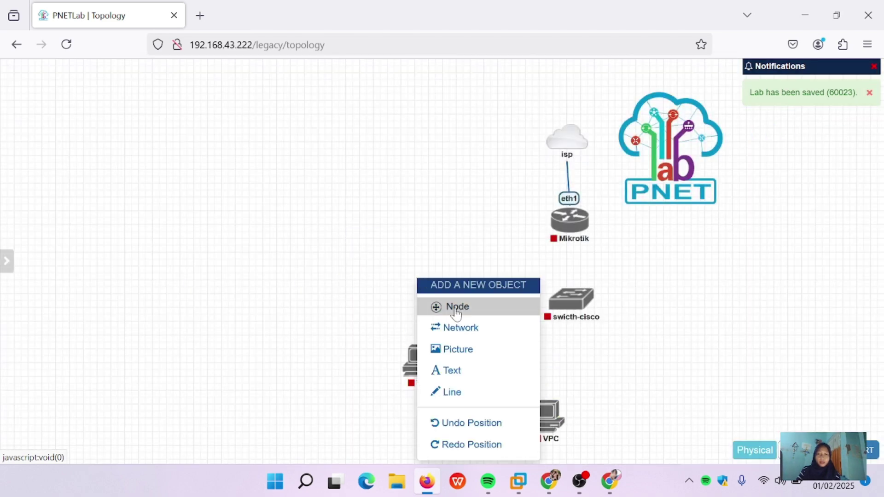
{"action": "left_click", "coordinate": [435, 305]}
{"action": "left_click", "coordinate": [249, 313]}
{"action": "scroll", "coordinate": [251, 318], "scroll_direction": "down", "scroll_amount": 5}
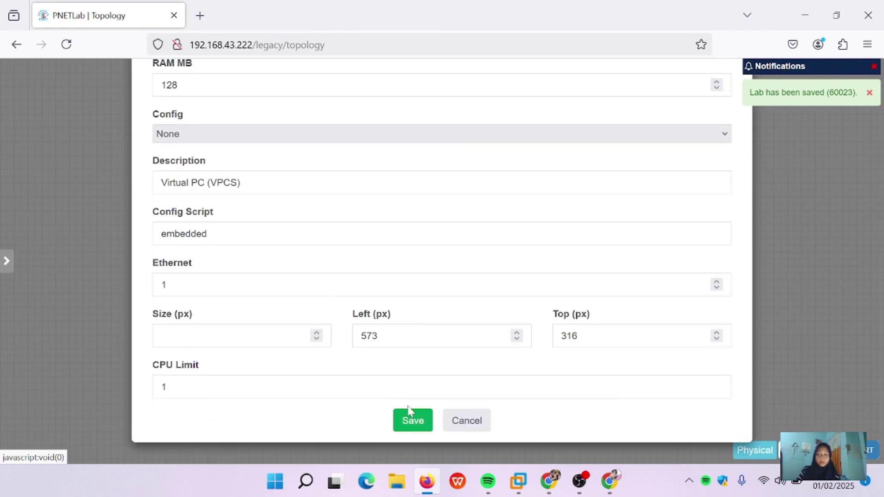
{"action": "left_click", "coordinate": [413, 420]}
Step: Add the fourth and fifth Virtual PC (VPCS) nodes to the lab
{"action": "right_click", "coordinate": [310, 283]}
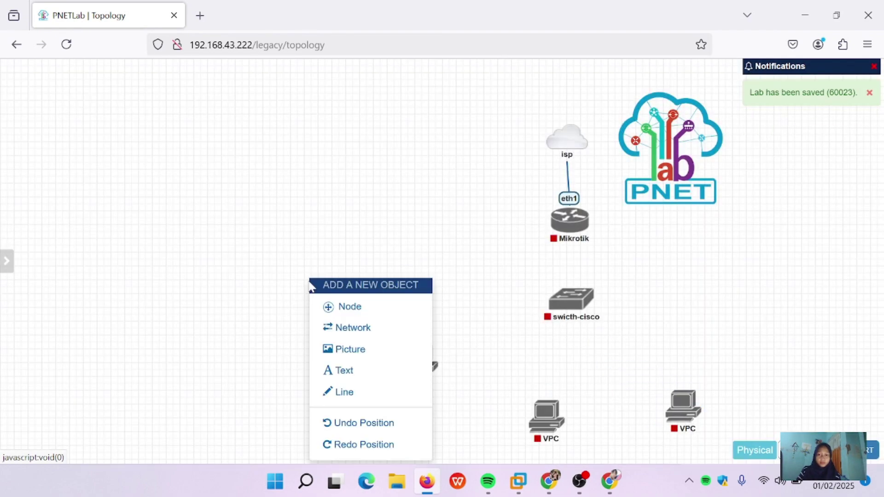
{"action": "left_click", "coordinate": [353, 307]}
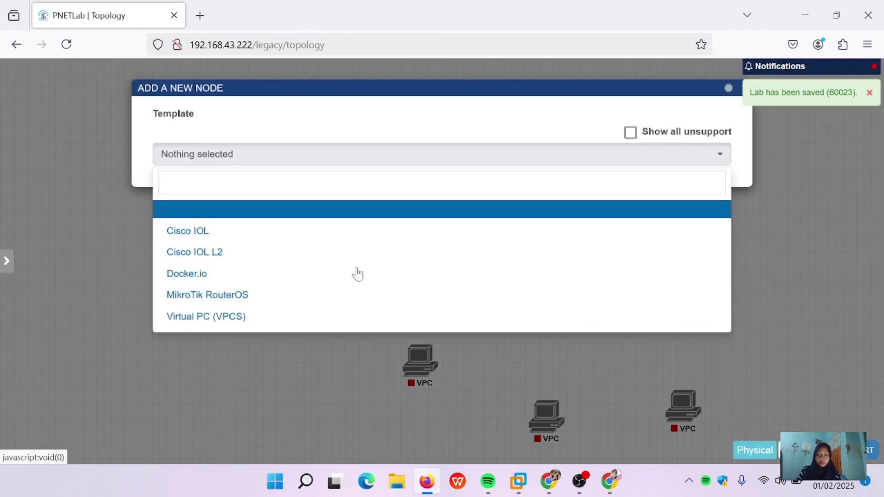
{"action": "left_click", "coordinate": [302, 312]}
{"action": "scroll", "coordinate": [251, 318], "scroll_direction": "down", "scroll_amount": 5}
{"action": "left_click", "coordinate": [413, 419]}
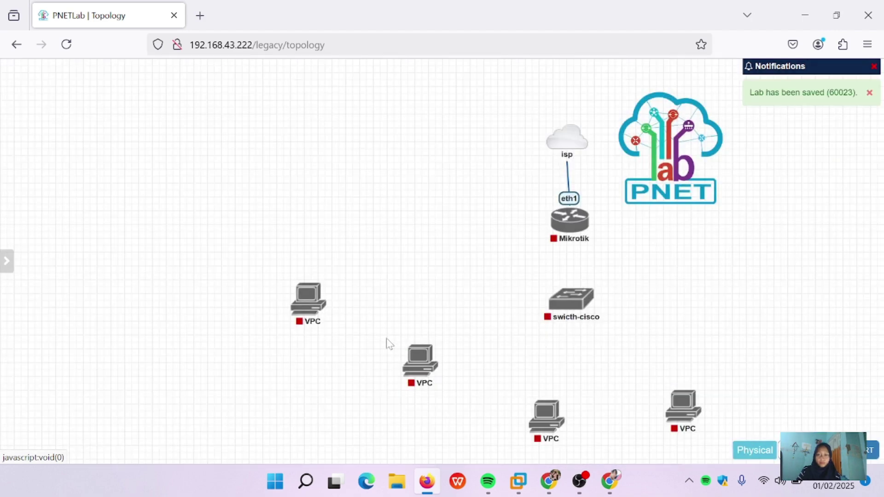
{"action": "right_click", "coordinate": [359, 210]}
{"action": "left_click", "coordinate": [376, 235]}
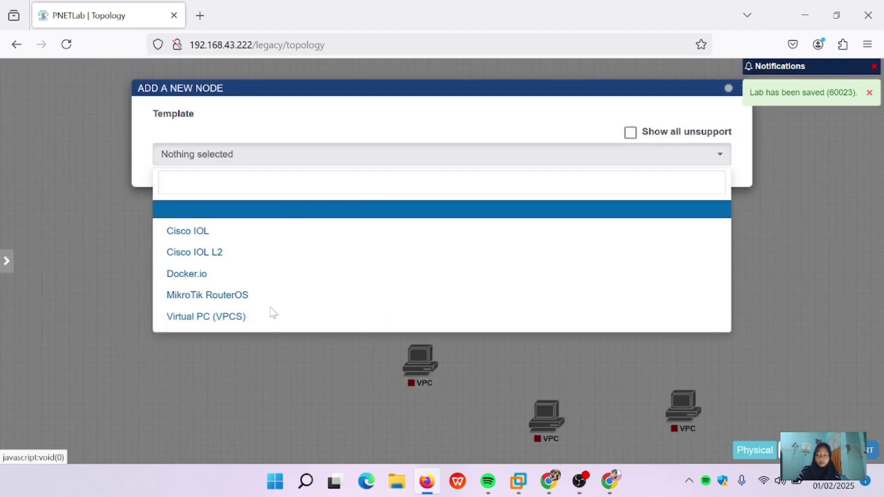
{"action": "left_click", "coordinate": [282, 207]}
{"action": "left_click", "coordinate": [341, 155]}
{"action": "left_click", "coordinate": [322, 315]}
{"action": "scroll", "coordinate": [381, 294], "scroll_direction": "down", "scroll_amount": 5}
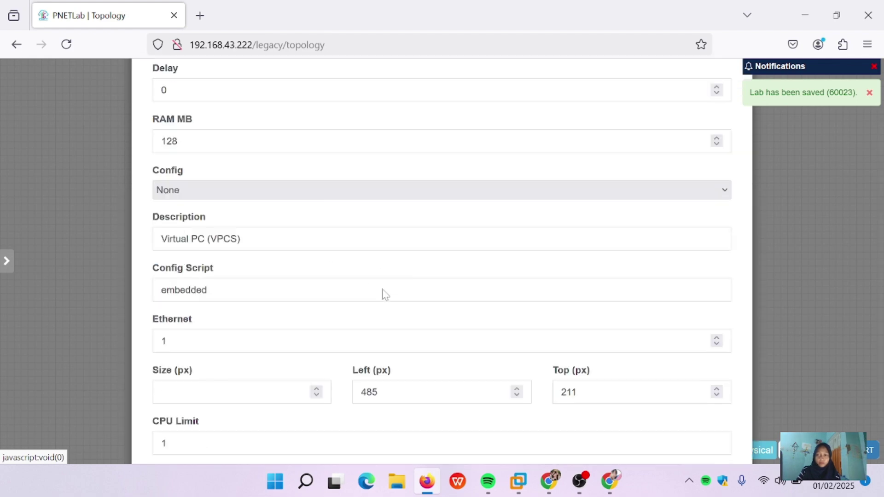
{"action": "left_click", "coordinate": [403, 419]}
Step: Arrange the five VPC nodes in an arc around and below the switch
{"action": "left_click_drag", "start_coordinate": [355, 221], "coordinate": [751, 330]}
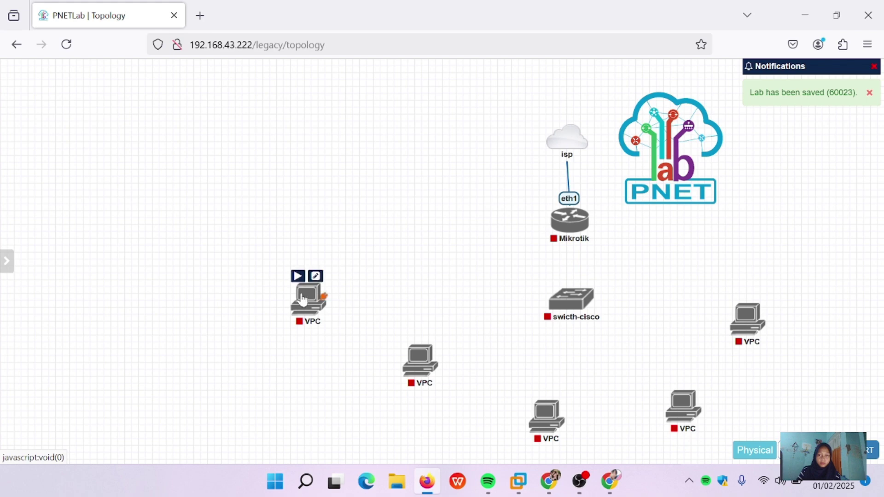
{"action": "left_click_drag", "start_coordinate": [309, 299], "coordinate": [389, 301]}
{"action": "left_click_drag", "start_coordinate": [412, 352], "coordinate": [452, 364]}
{"action": "left_click_drag", "start_coordinate": [682, 406], "coordinate": [663, 397]}
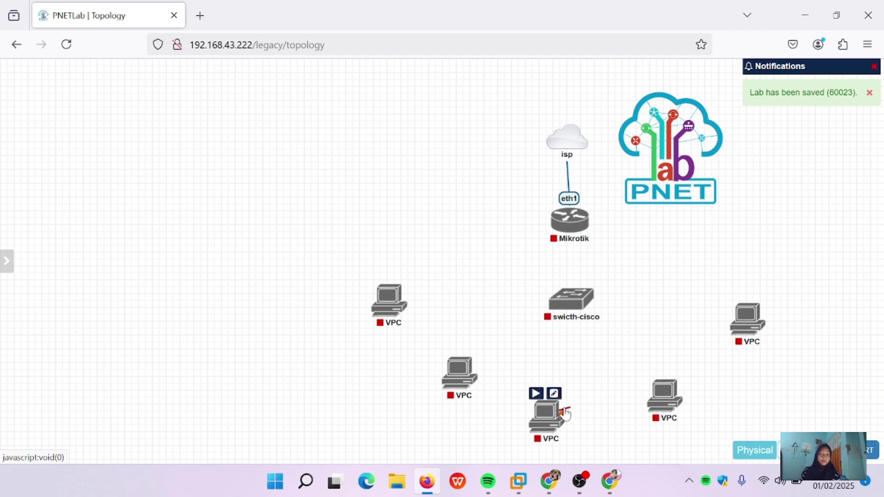
{"action": "left_click_drag", "start_coordinate": [550, 421], "coordinate": [557, 423]}
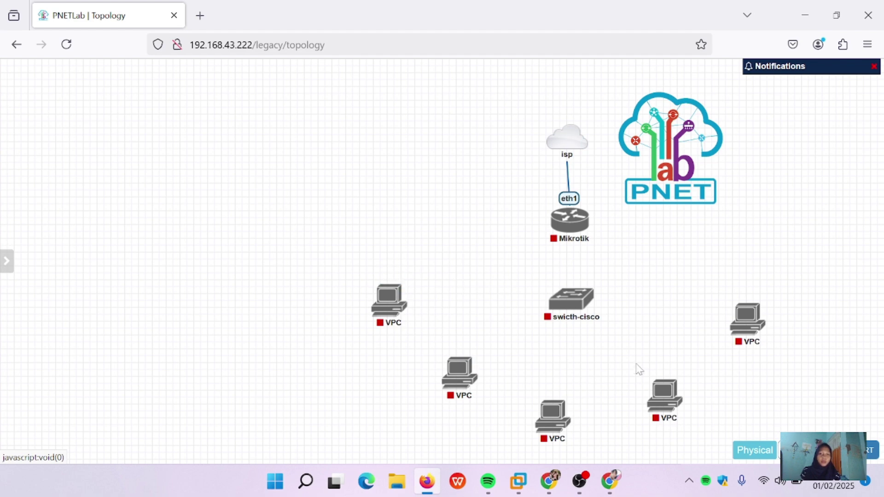
{"action": "mouse_move", "coordinate": [401, 299]}
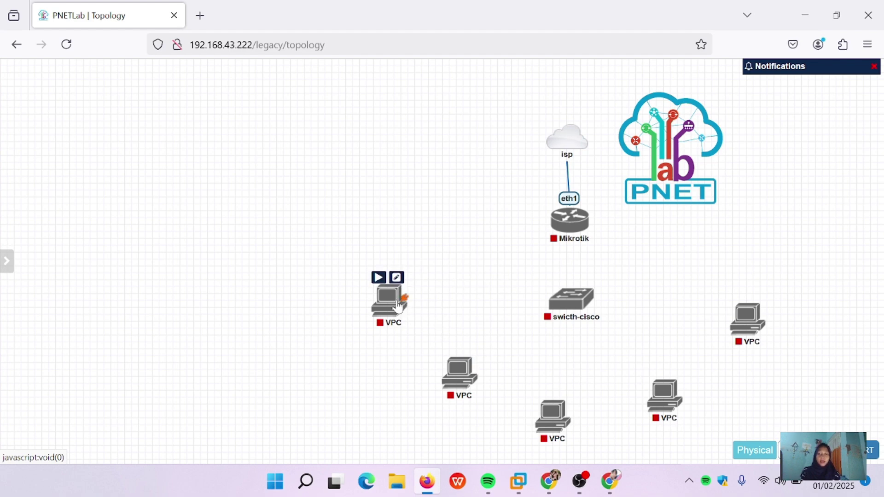
Step: Rename the left VPC to VPC1 and the next one to VPC2
{"action": "right_click", "coordinate": [389, 302]}
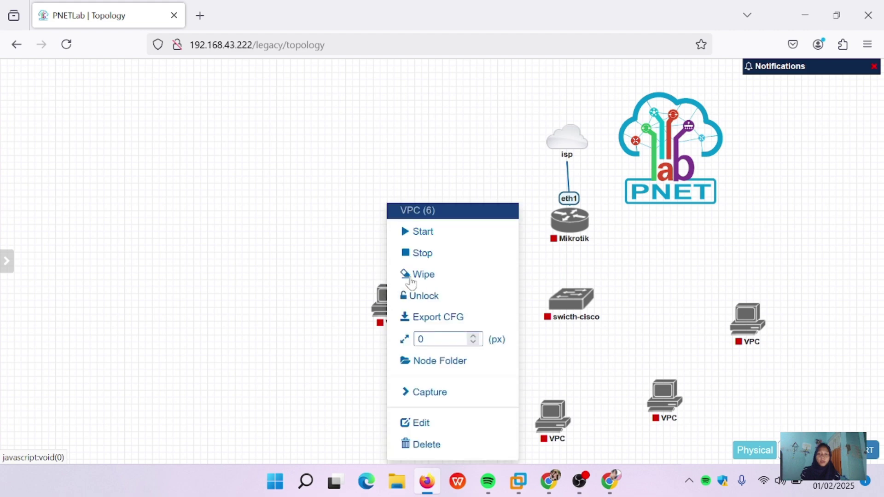
{"action": "left_click", "coordinate": [450, 436]}
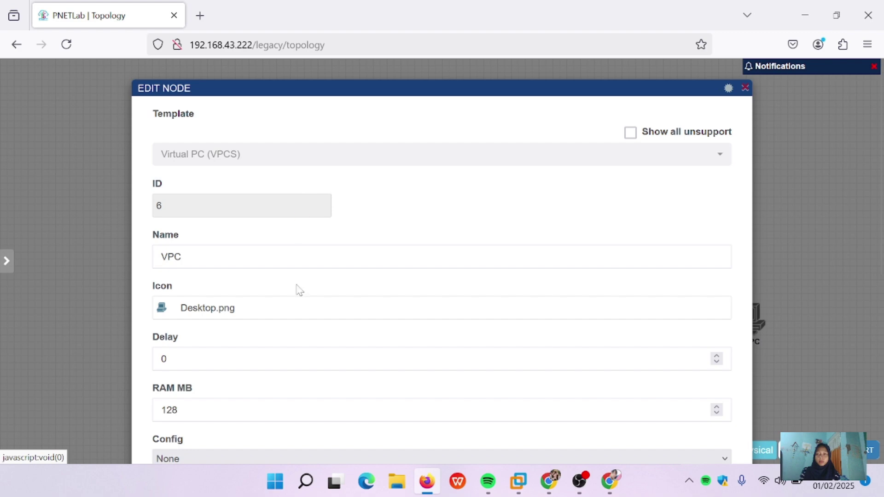
{"action": "left_click", "coordinate": [291, 258]}
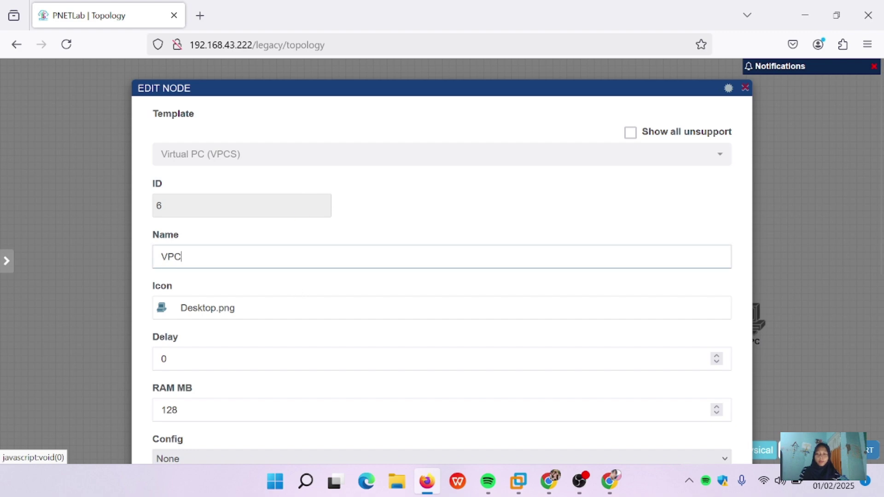
{"action": "scroll", "coordinate": [507, 294], "scroll_direction": "down", "scroll_amount": 7}
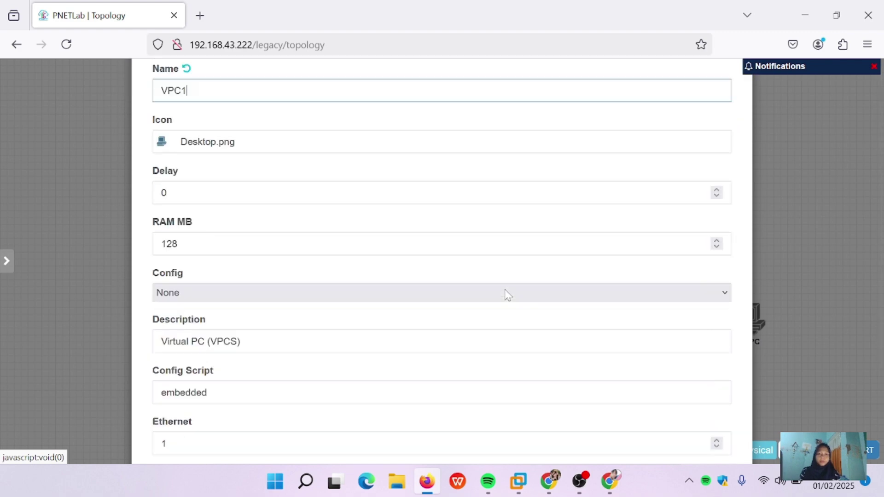
{"action": "left_click", "coordinate": [413, 426]}
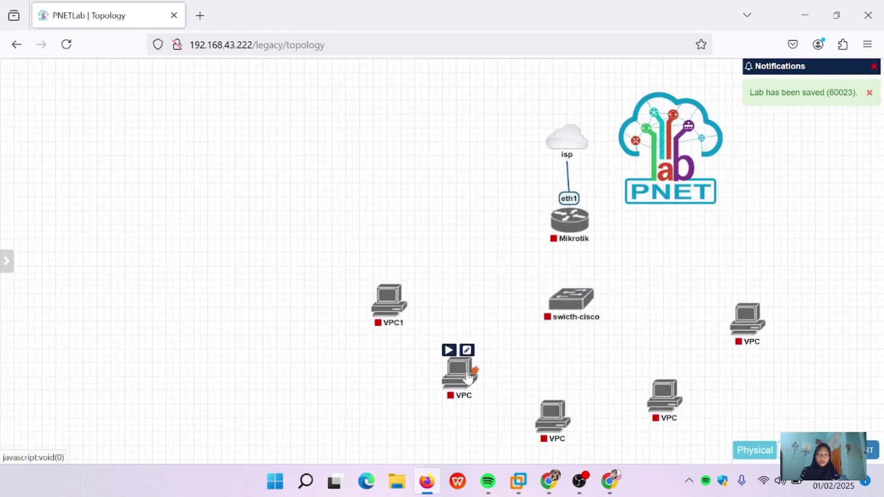
{"action": "right_click", "coordinate": [468, 377]}
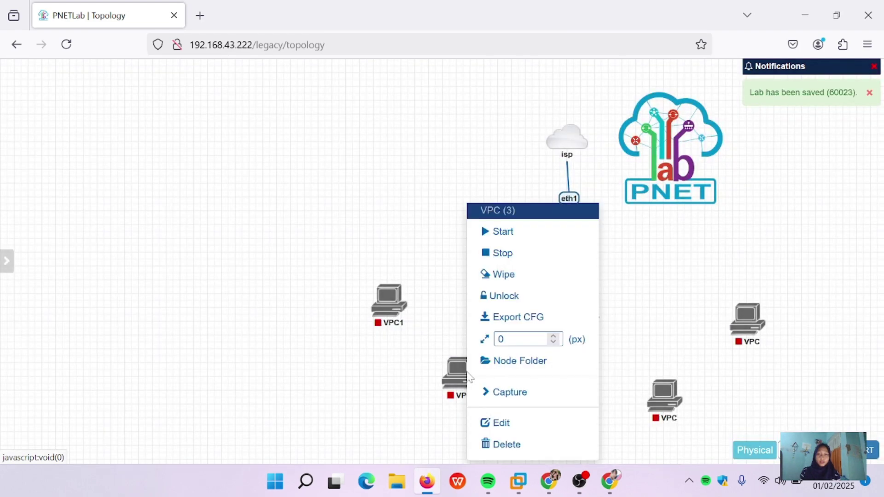
{"action": "left_click", "coordinate": [505, 423]}
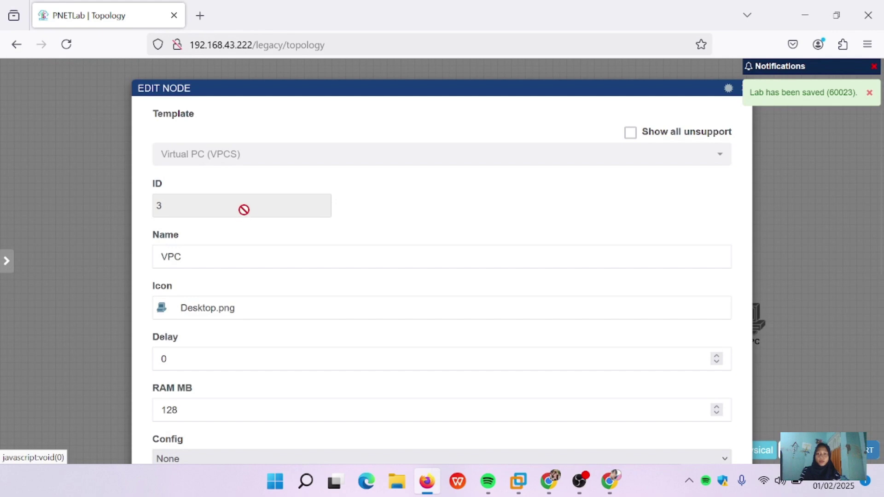
{"action": "left_click", "coordinate": [183, 257]}
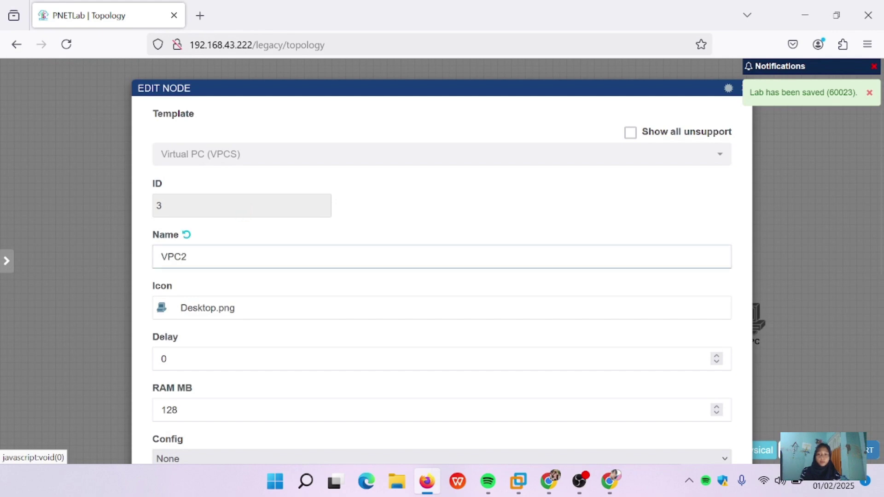
{"action": "type", "text": "2"}
{"action": "scroll", "coordinate": [442, 276], "scroll_direction": "down", "scroll_amount": 7}
{"action": "left_click", "coordinate": [410, 424]}
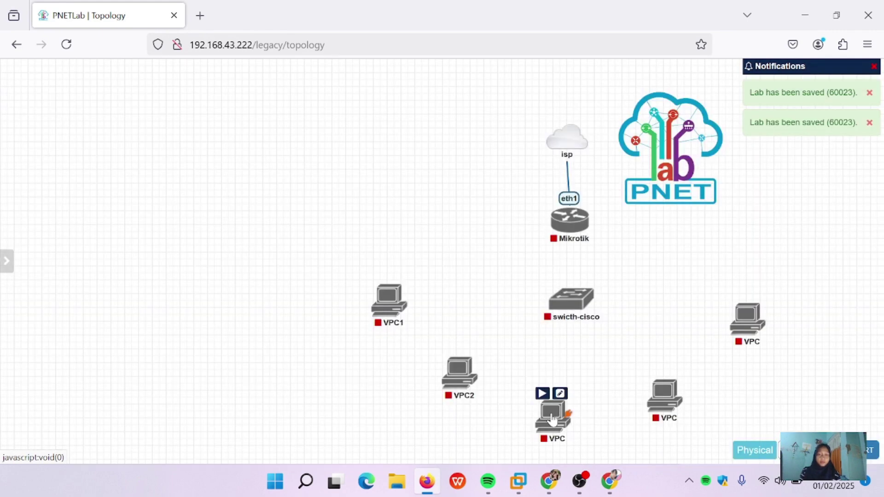
Step: Rename the bottom VPC to VPC3 and the bottom-right VPC to VPC4
{"action": "right_click", "coordinate": [552, 419]}
{"action": "left_click", "coordinate": [623, 422]}
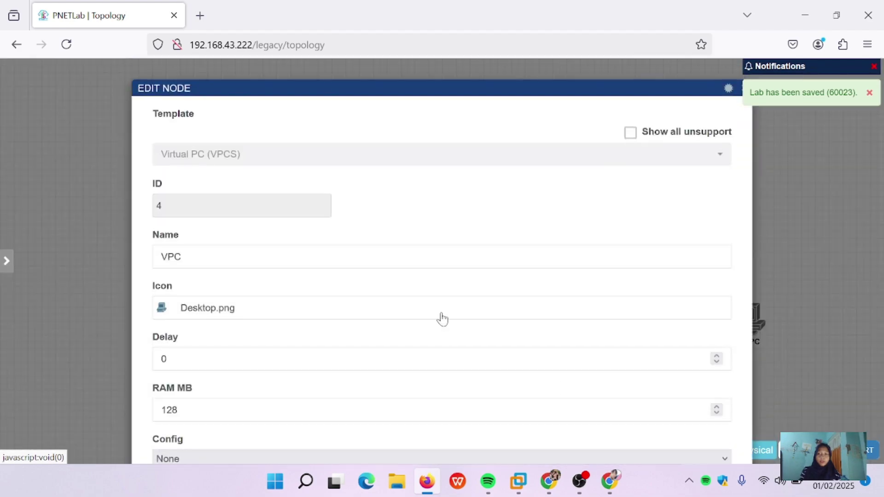
{"action": "left_click", "coordinate": [183, 257]}
{"action": "scroll", "coordinate": [195, 263], "scroll_direction": "down", "scroll_amount": 7}
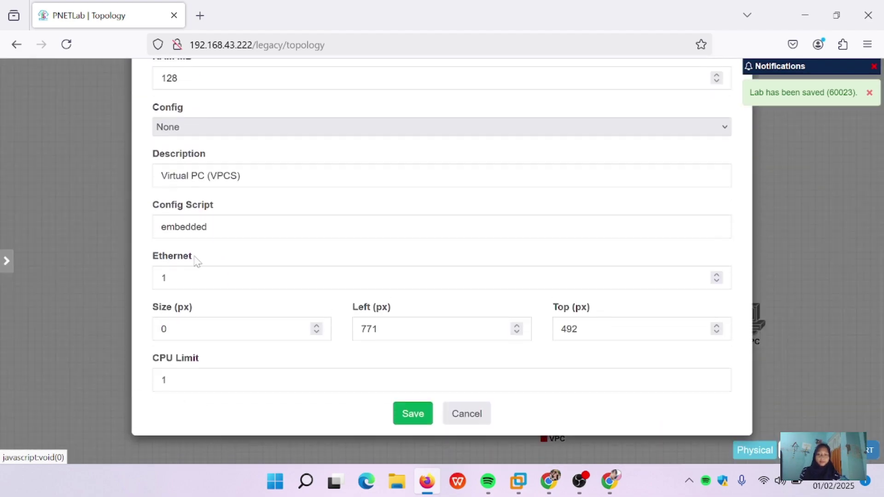
{"action": "left_click", "coordinate": [401, 423]}
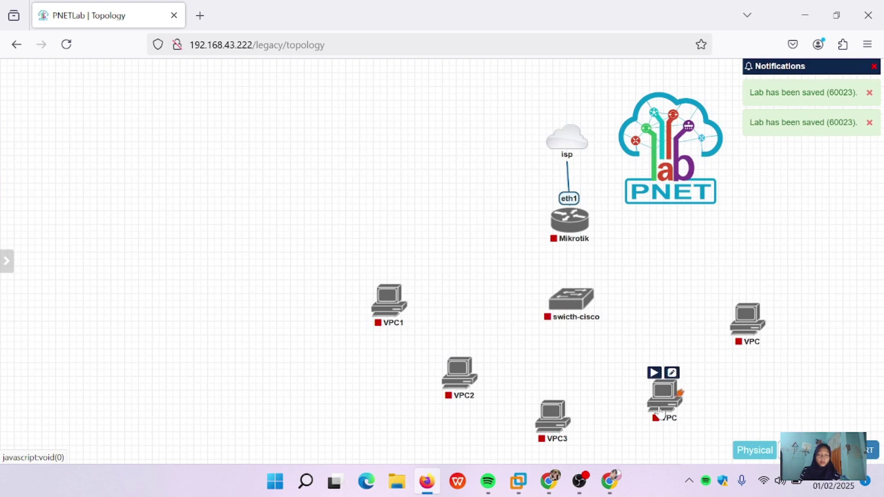
{"action": "right_click", "coordinate": [665, 395]}
{"action": "left_click", "coordinate": [693, 423]}
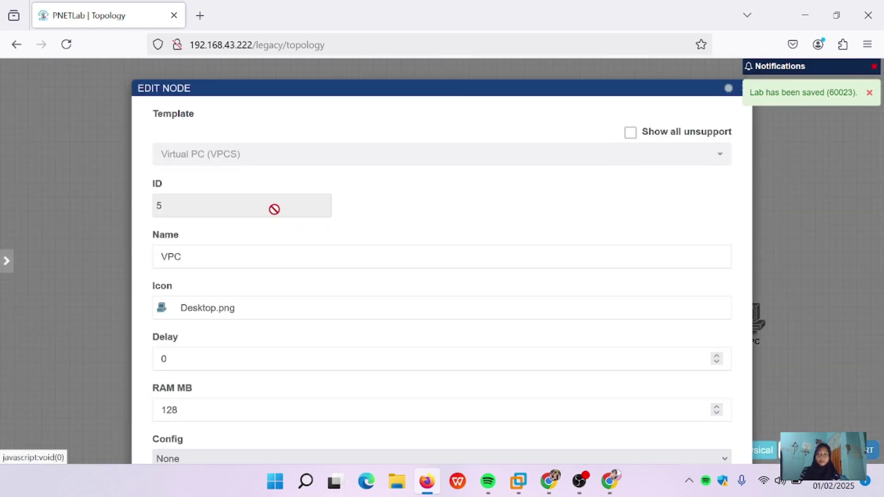
{"action": "left_click", "coordinate": [182, 257]}
{"action": "scroll", "coordinate": [376, 371], "scroll_direction": "down", "scroll_amount": 7}
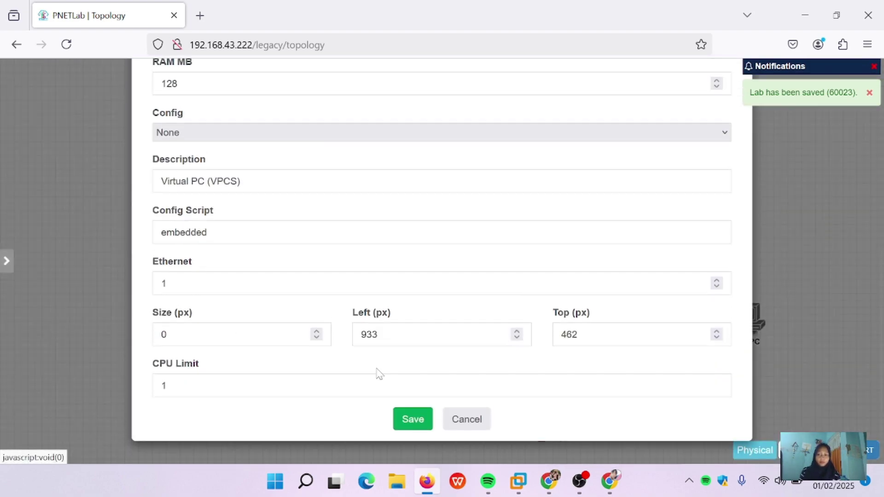
{"action": "left_click", "coordinate": [411, 419]}
Step: Rename the rightmost VPC node to VPC5 and save it
{"action": "right_click", "coordinate": [759, 330]}
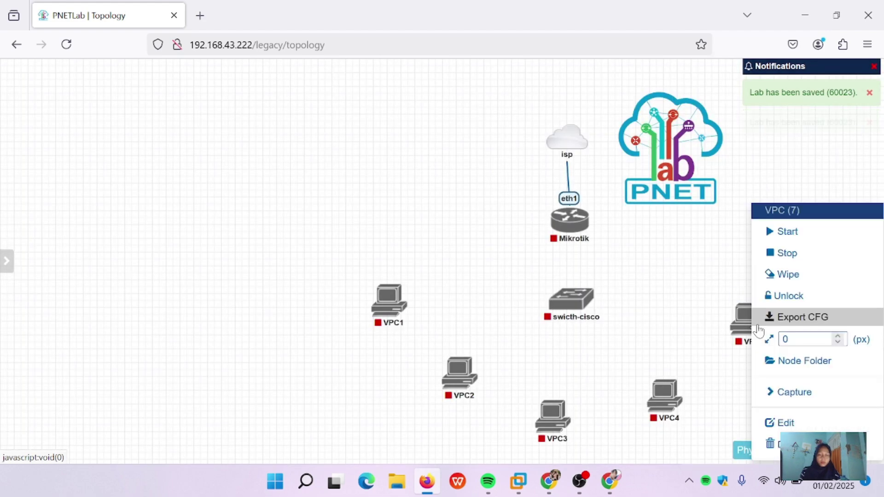
{"action": "left_click", "coordinate": [778, 422]}
{"action": "left_click", "coordinate": [201, 253]}
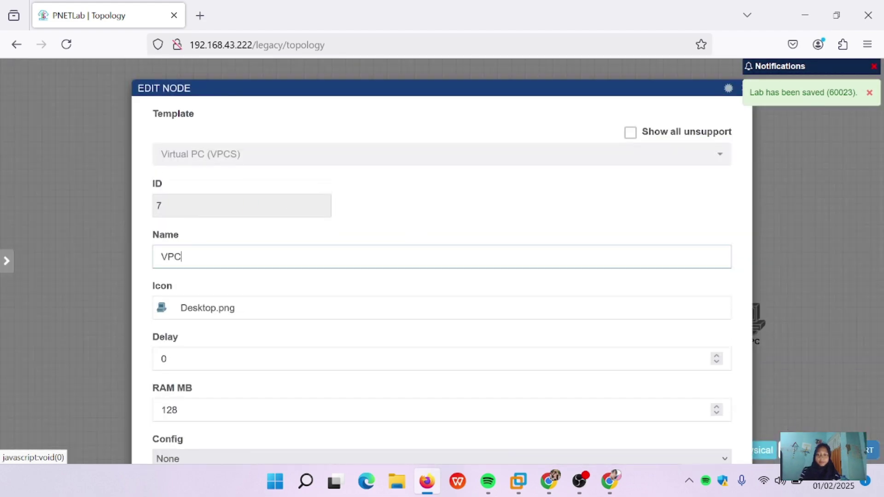
{"action": "scroll", "coordinate": [416, 323], "scroll_direction": "down", "scroll_amount": 7}
{"action": "left_click", "coordinate": [416, 420]}
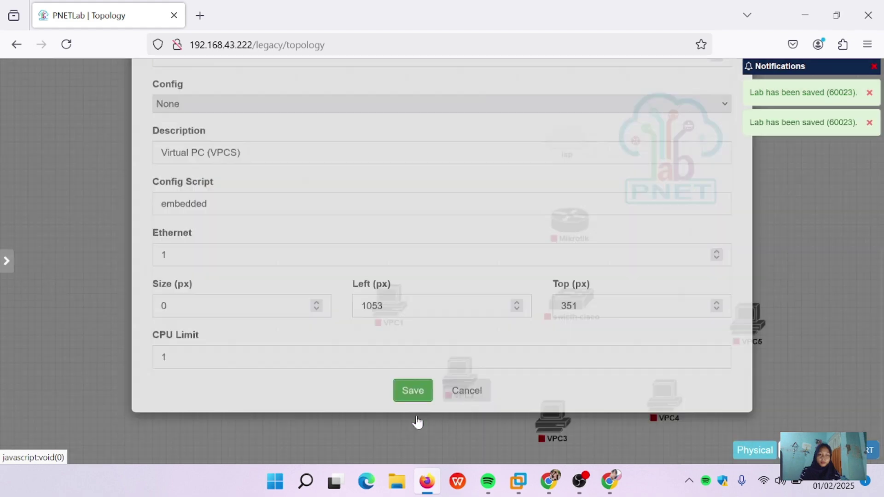
{"action": "mouse_move", "coordinate": [571, 222]}
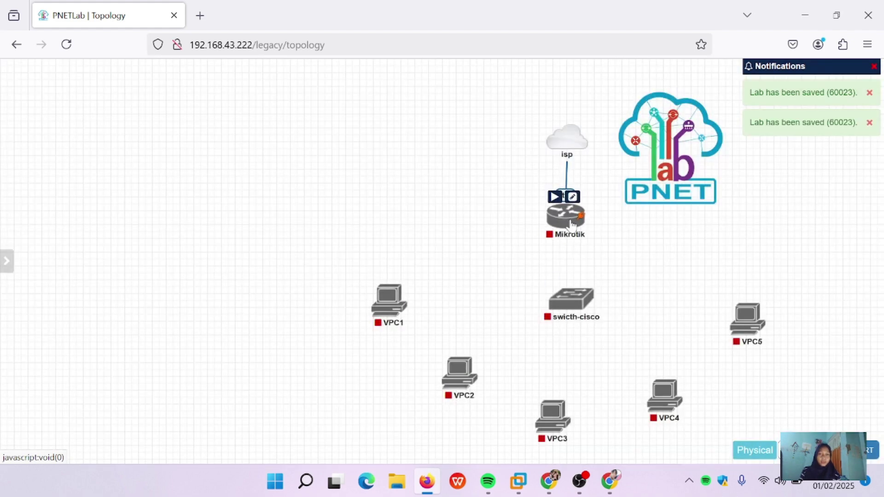
Step: Link Mikrotik eth2 to switch e0/0, and switch e0/1, e0/2 to VPC1, VPC2 eth0
{"action": "left_click_drag", "start_coordinate": [581, 216], "coordinate": [574, 301]}
{"action": "left_click", "coordinate": [472, 427]}
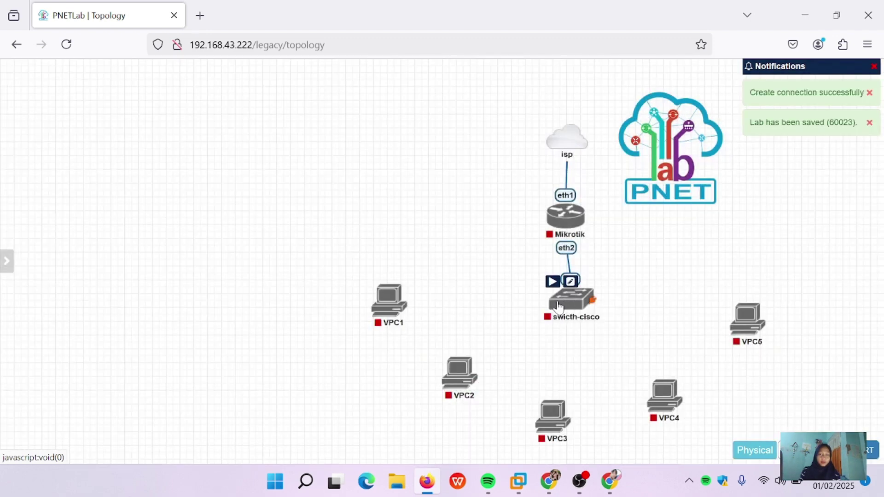
{"action": "left_click_drag", "start_coordinate": [566, 306], "coordinate": [389, 304]}
{"action": "left_click", "coordinate": [474, 429]}
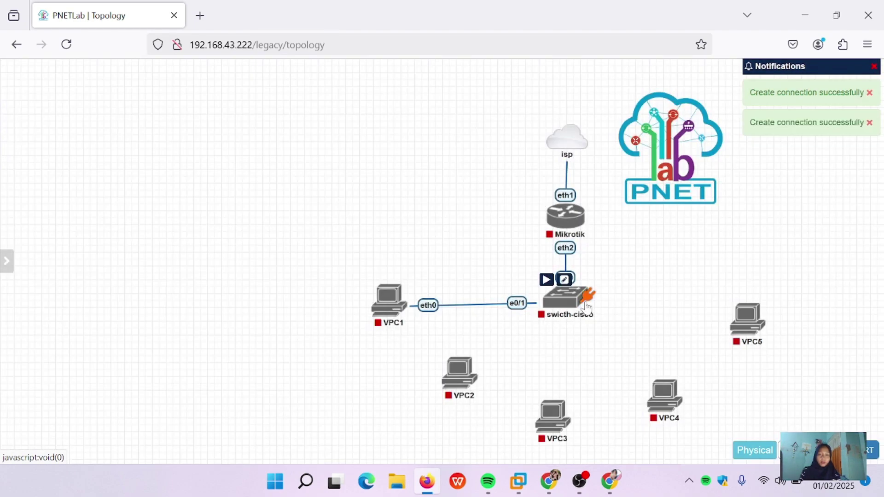
{"action": "left_click_drag", "start_coordinate": [586, 304], "coordinate": [460, 368]}
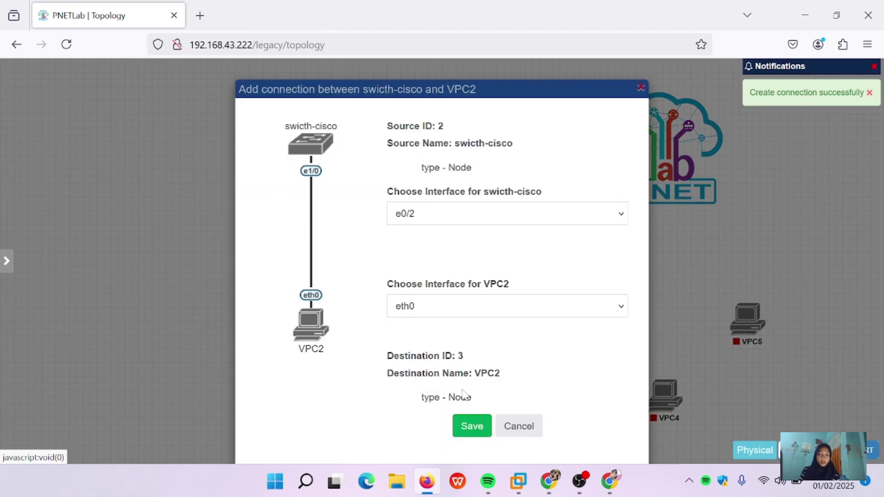
{"action": "left_click", "coordinate": [468, 426]}
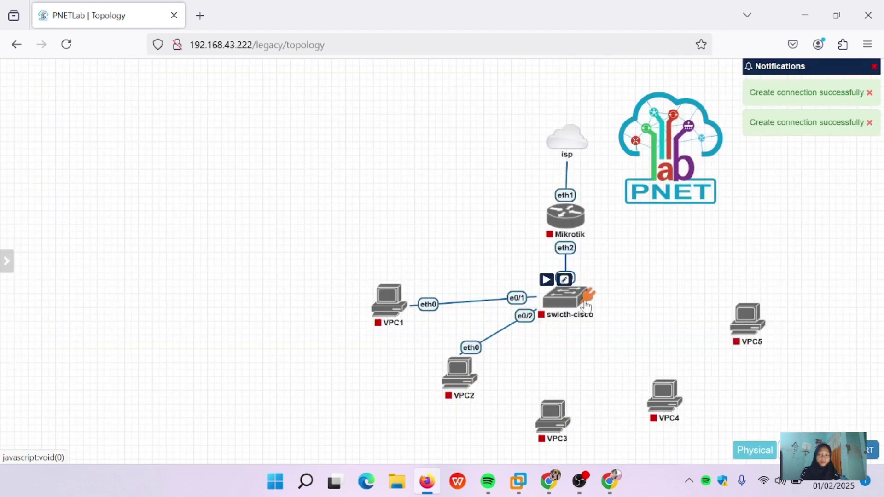
Step: Connect switch ports e0/3, e1/0 and e1/1 to VPC3, VPC4 and VPC5 on eth0
{"action": "left_click_drag", "start_coordinate": [583, 303], "coordinate": [557, 421]}
{"action": "left_click", "coordinate": [470, 425]}
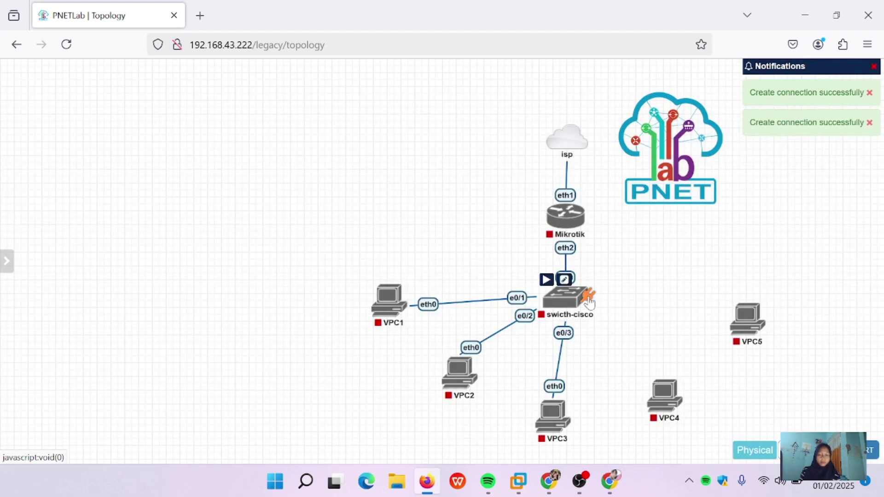
{"action": "left_click_drag", "start_coordinate": [590, 302], "coordinate": [664, 391]}
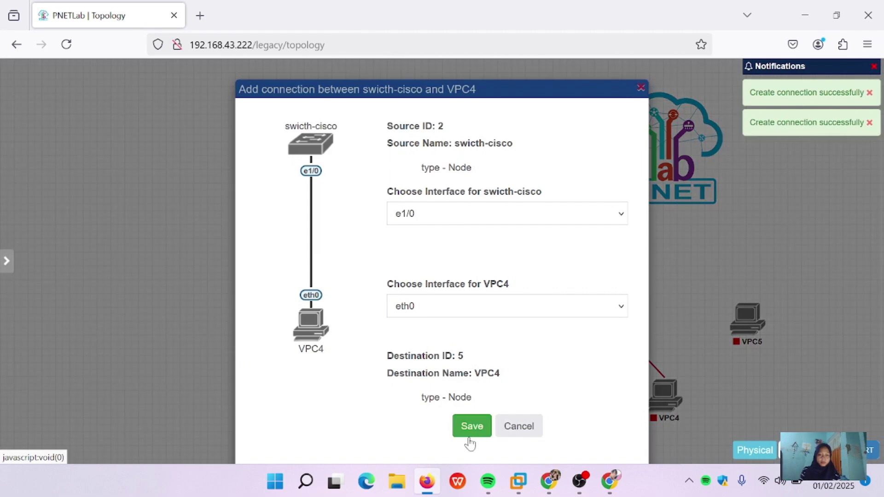
{"action": "left_click", "coordinate": [471, 424]}
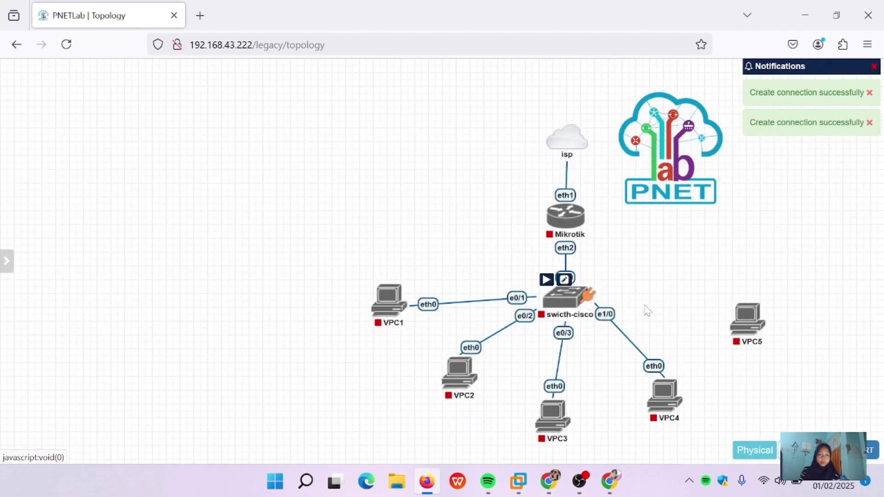
{"action": "left_click_drag", "start_coordinate": [589, 302], "coordinate": [748, 323]}
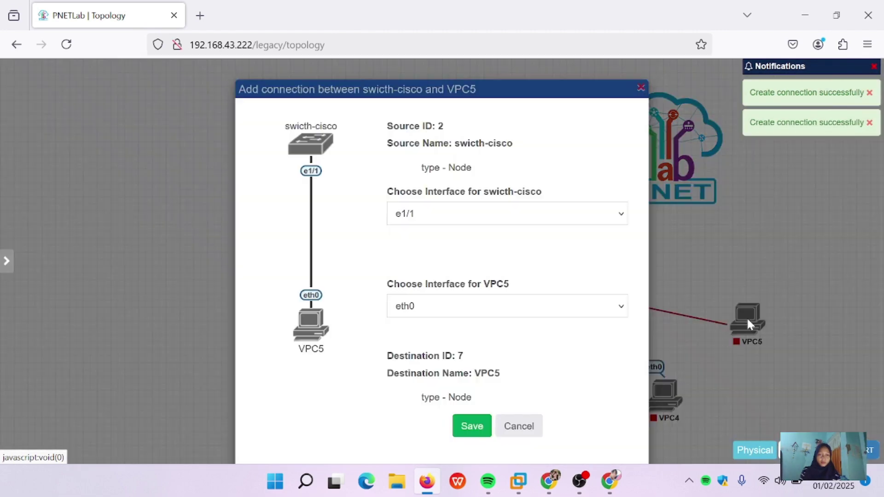
{"action": "left_click", "coordinate": [467, 427]}
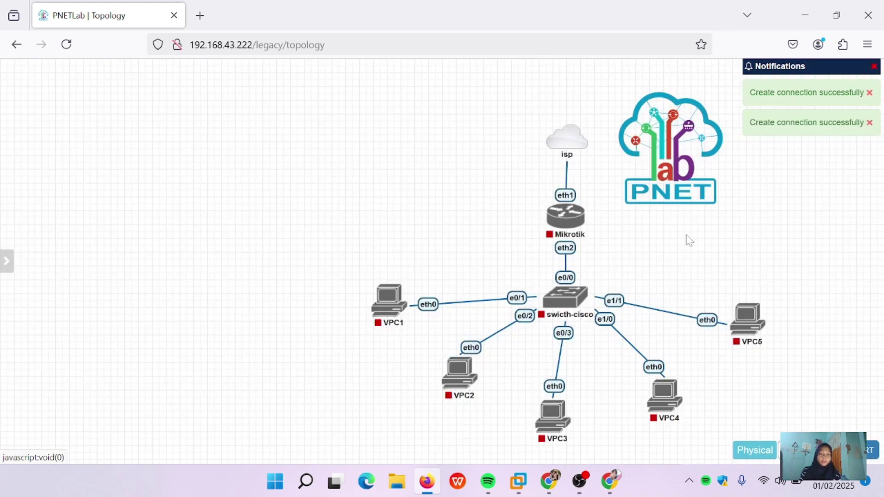
Step: Change the Mikrotik router node's name to irna and save the node
{"action": "mouse_move", "coordinate": [589, 230]}
{"action": "right_click", "coordinate": [572, 225]}
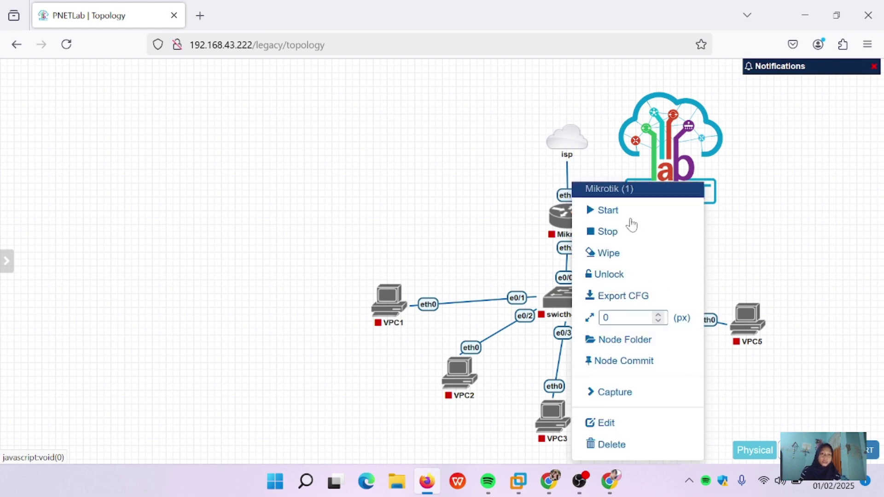
{"action": "left_click", "coordinate": [614, 424]}
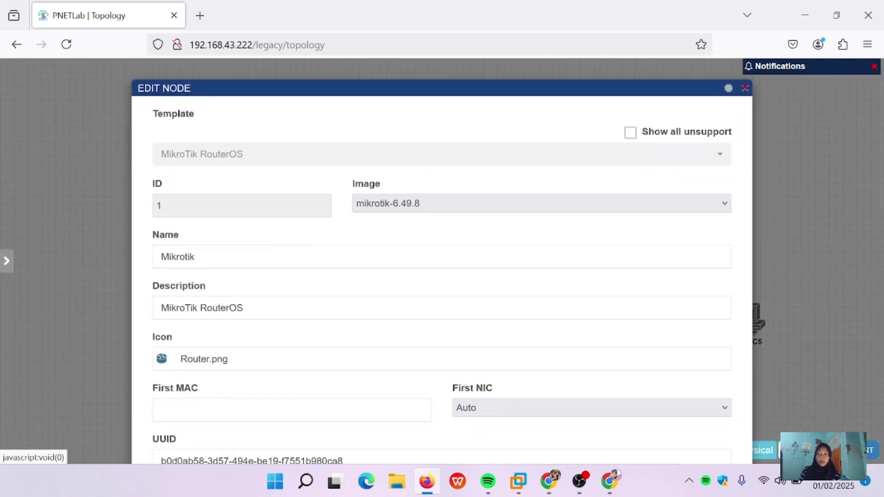
{"action": "left_click", "coordinate": [197, 257]}
{"action": "key", "text": "BackSpace"}
{"action": "key", "text": "BackSpace"}
{"action": "key", "text": "BackSpace"}
{"action": "key", "text": "BackSpace"}
{"action": "key", "text": "BackSpace"}
{"action": "key", "text": "BackSpace"}
{"action": "key", "text": "BackSpace"}
{"action": "key", "text": "BackSpace"}
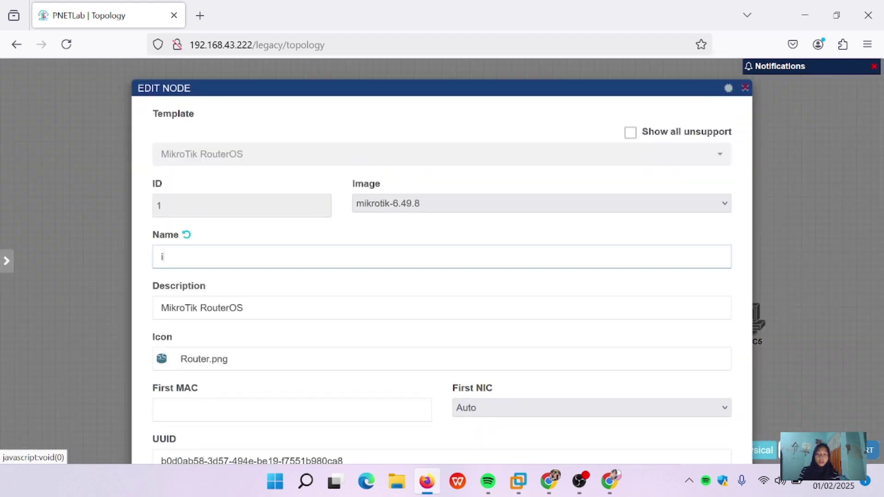
{"action": "type", "text": "irna"}
{"action": "scroll", "coordinate": [386, 297], "scroll_direction": "down", "scroll_amount": 10}
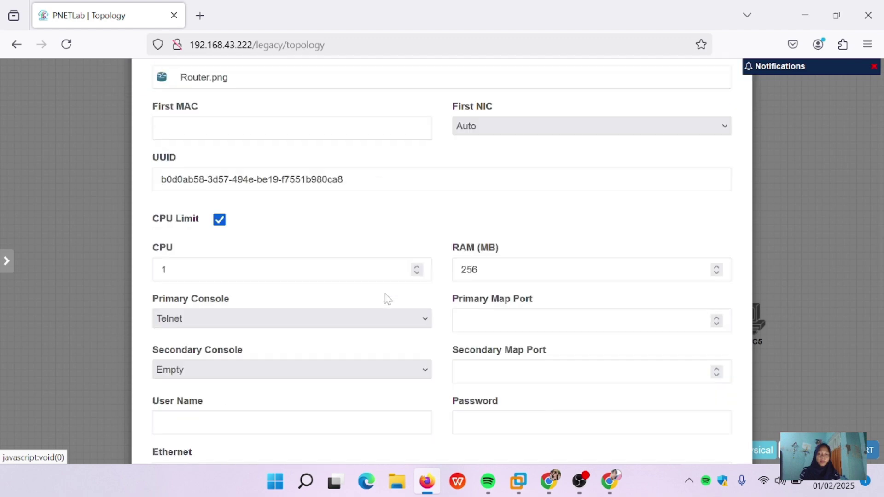
{"action": "left_click", "coordinate": [518, 481]}
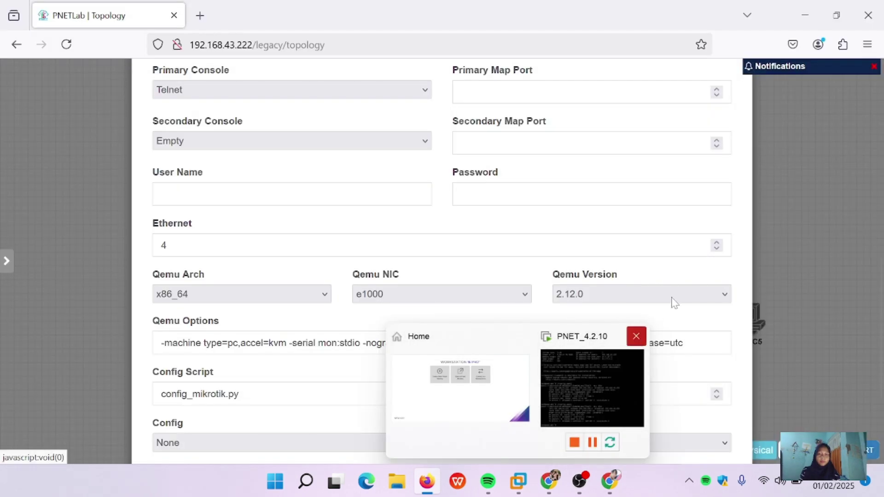
{"action": "scroll", "coordinate": [637, 292], "scroll_direction": "down", "scroll_amount": 4}
{"action": "left_click", "coordinate": [422, 427]}
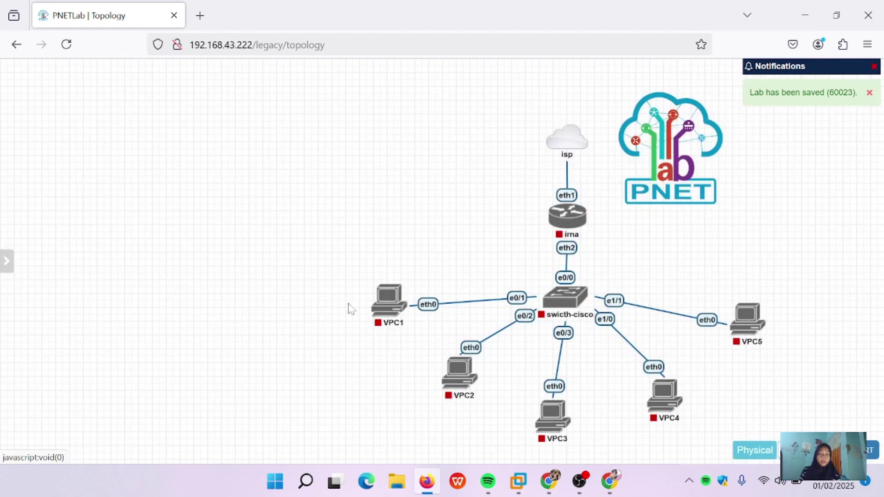
Step: Drag VPC1, VPC5, VPC4, VPC3 and VPC2 nearer to swicth-cisco for a tighter arc
{"action": "left_click_drag", "start_coordinate": [389, 302], "coordinate": [424, 299]}
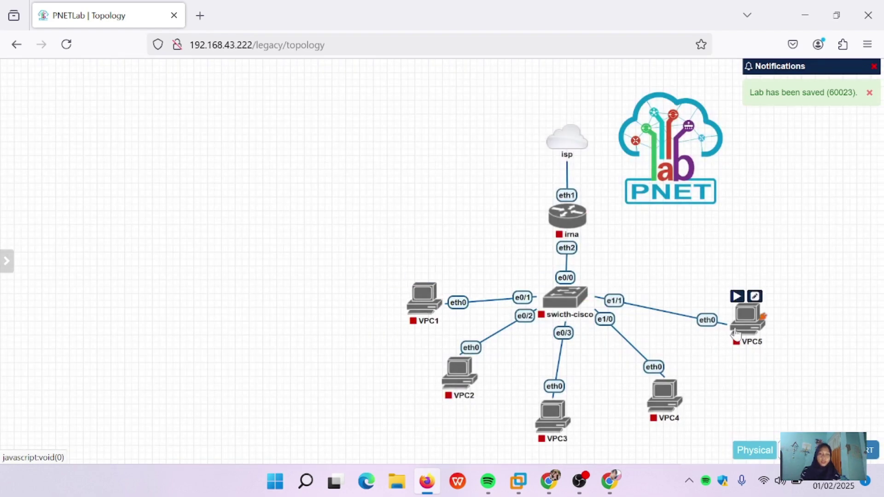
{"action": "left_click_drag", "start_coordinate": [747, 318], "coordinate": [714, 313]}
{"action": "left_click_drag", "start_coordinate": [669, 391], "coordinate": [639, 381]}
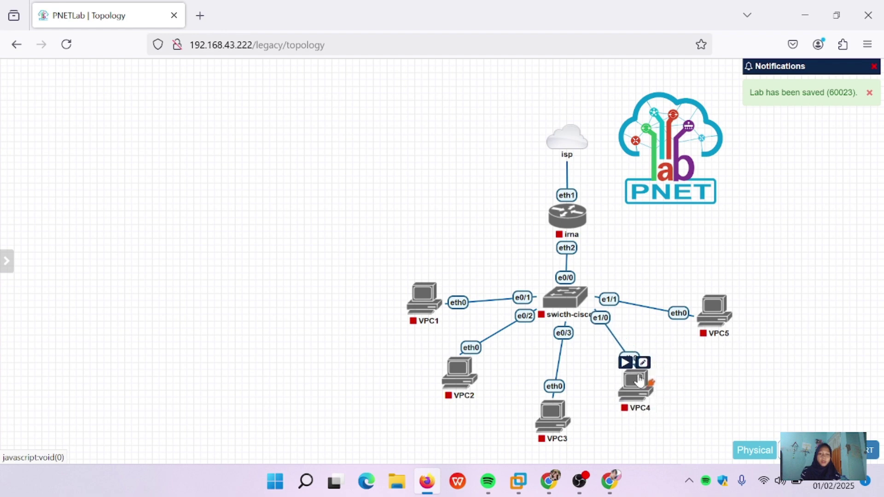
{"action": "left_click_drag", "start_coordinate": [552, 409], "coordinate": [555, 396]}
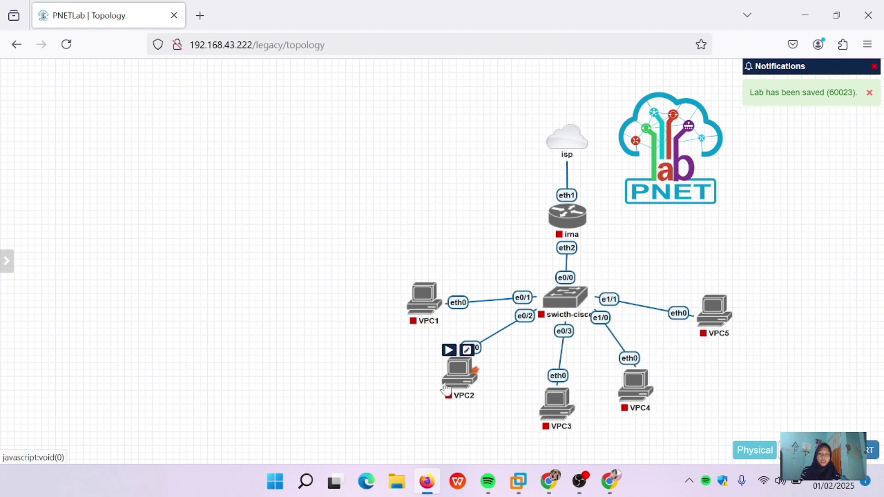
{"action": "left_click_drag", "start_coordinate": [447, 387], "coordinate": [465, 382]}
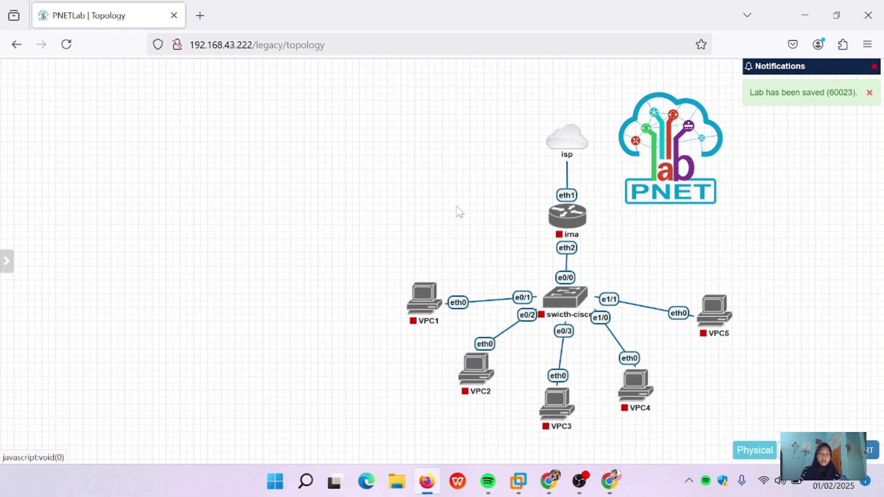
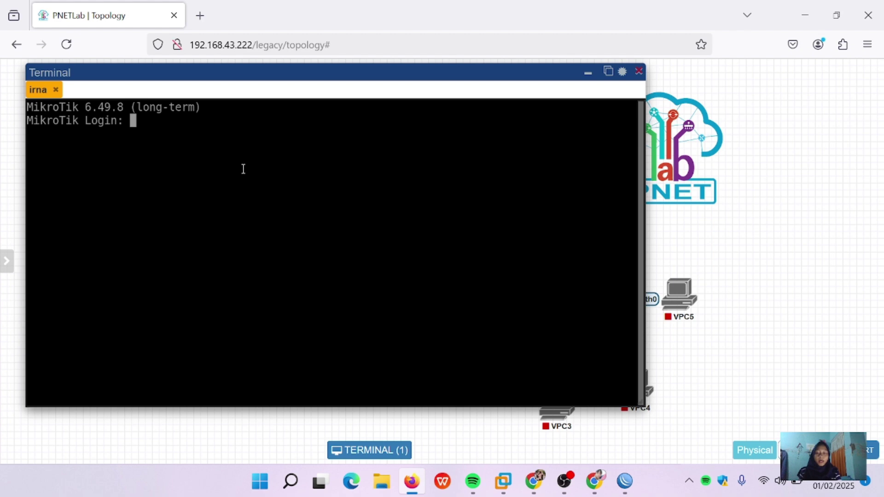
Step: Log in to irna's MikroTik console as admin, resizing the console window to view the topology
{"action": "type", "text": "admin"}
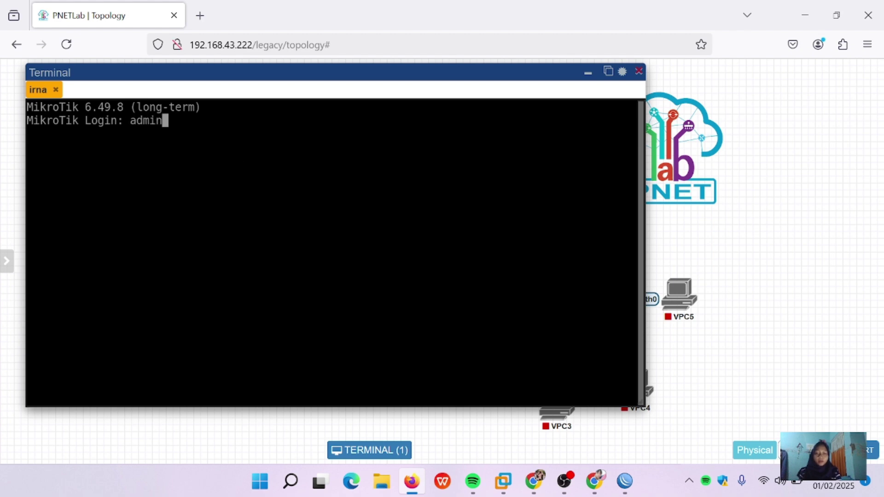
{"action": "key", "text": "Return"}
{"action": "key", "text": "Return"}
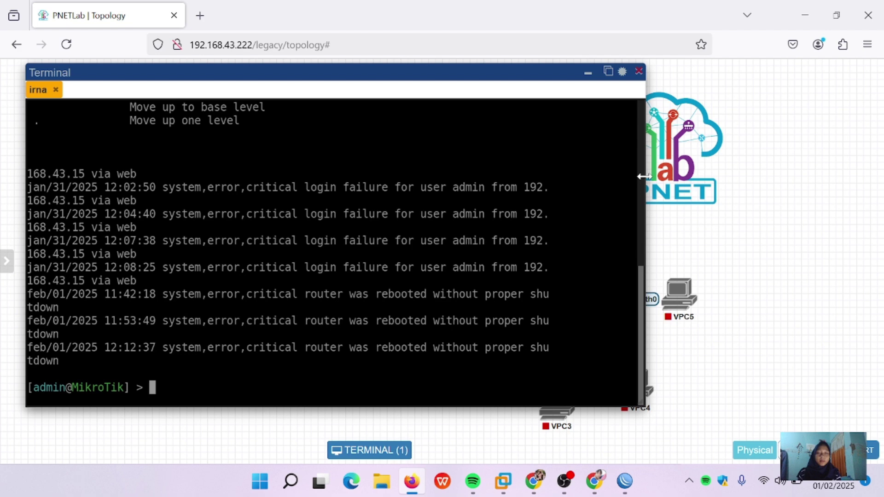
{"action": "left_click_drag", "start_coordinate": [643, 177], "coordinate": [491, 169]}
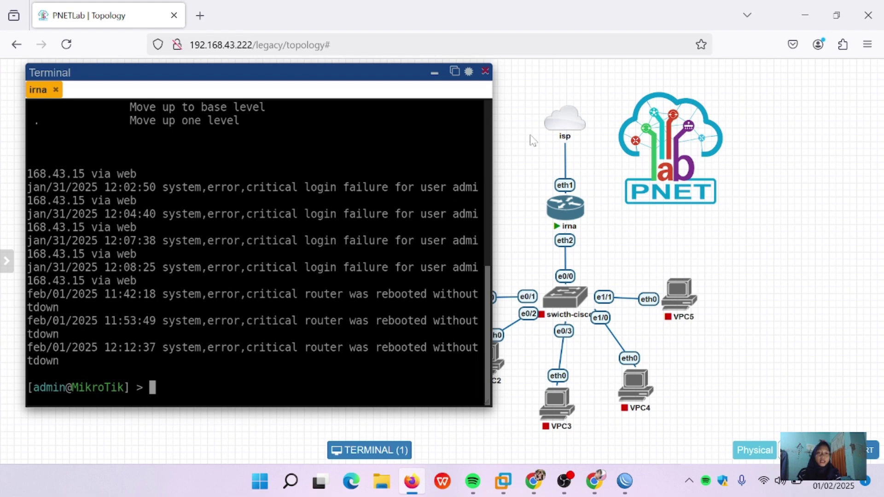
{"action": "mouse_move", "coordinate": [563, 124]}
{"action": "mouse_move", "coordinate": [582, 137]}
{"action": "left_click_drag", "start_coordinate": [492, 214], "coordinate": [556, 214]}
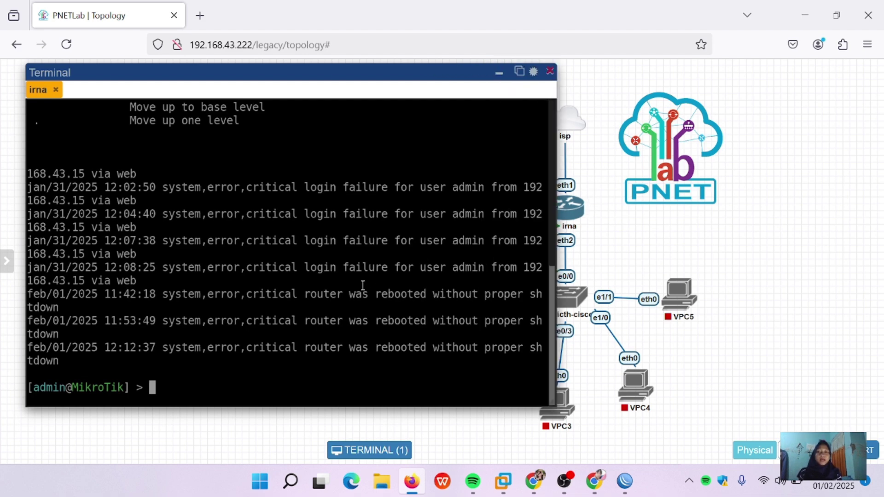
Step: Run 'ip dhcp-client print' and resize the console to read ether1's 192.168.43.189/24 lease
{"action": "key", "text": "Return"}
{"action": "key", "text": "Return"}
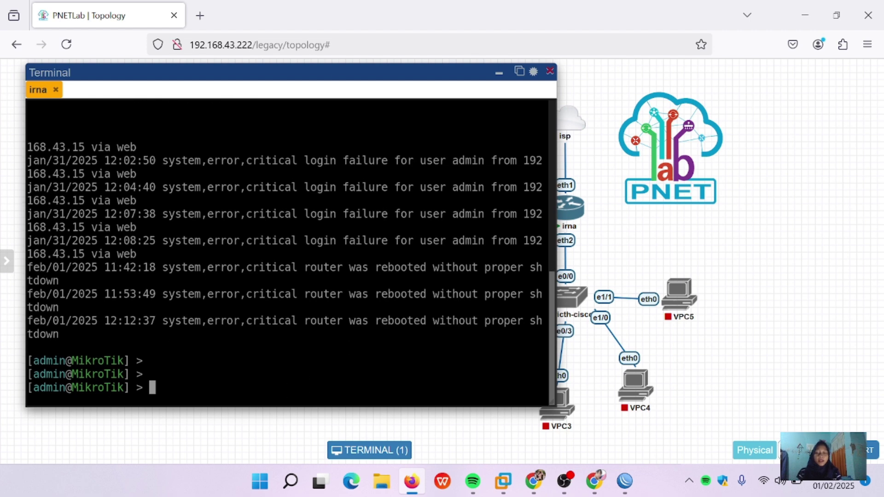
{"action": "type", "text": "ip dhc"}
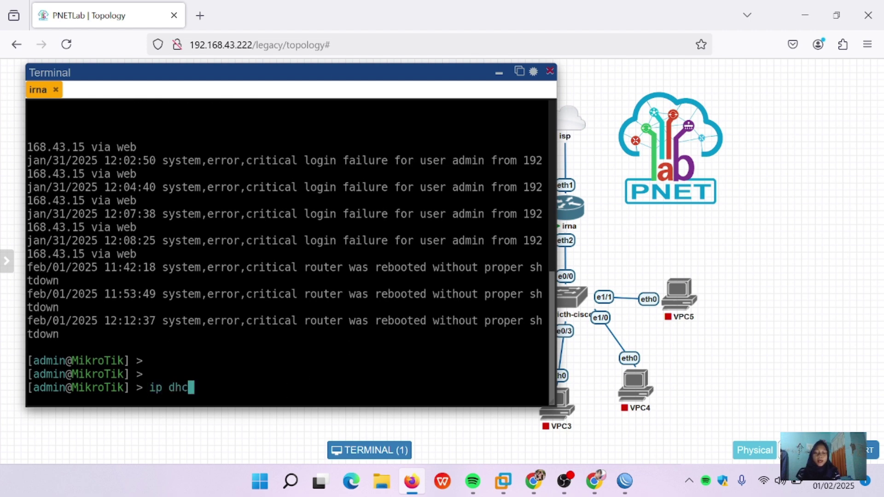
{"action": "type", "text": "p-client print"}
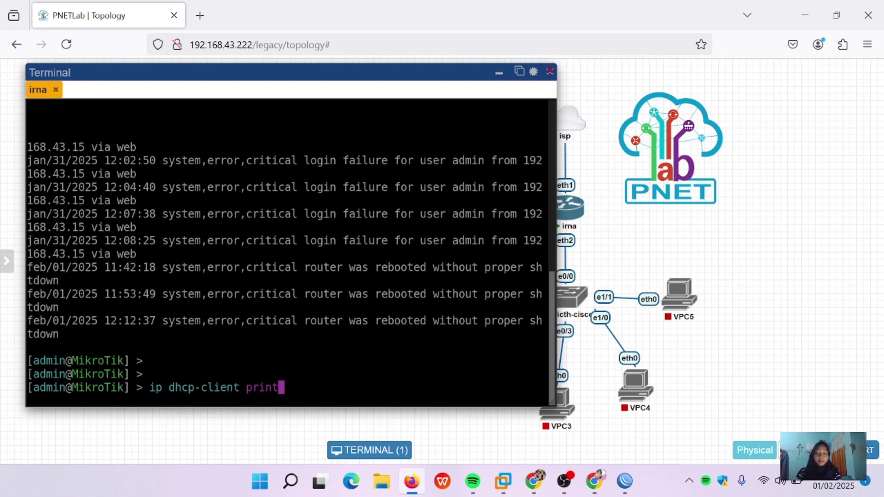
{"action": "key", "text": "Return"}
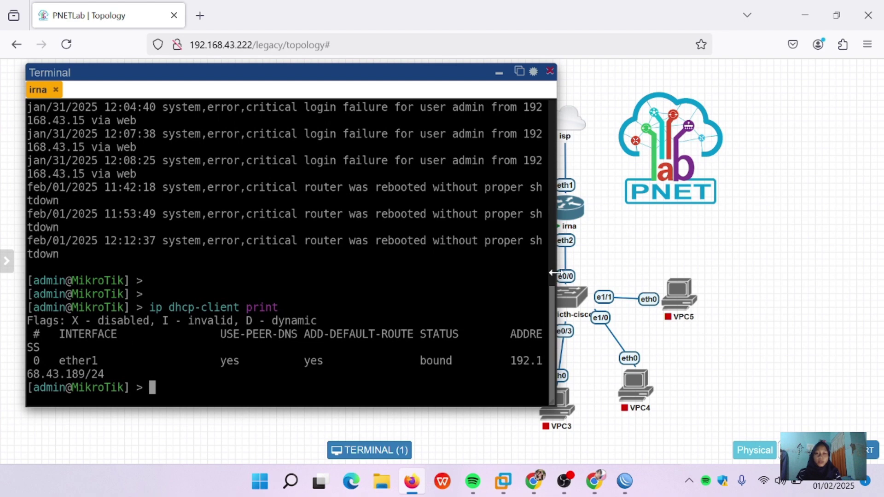
{"action": "left_click_drag", "start_coordinate": [556, 276], "coordinate": [657, 283]}
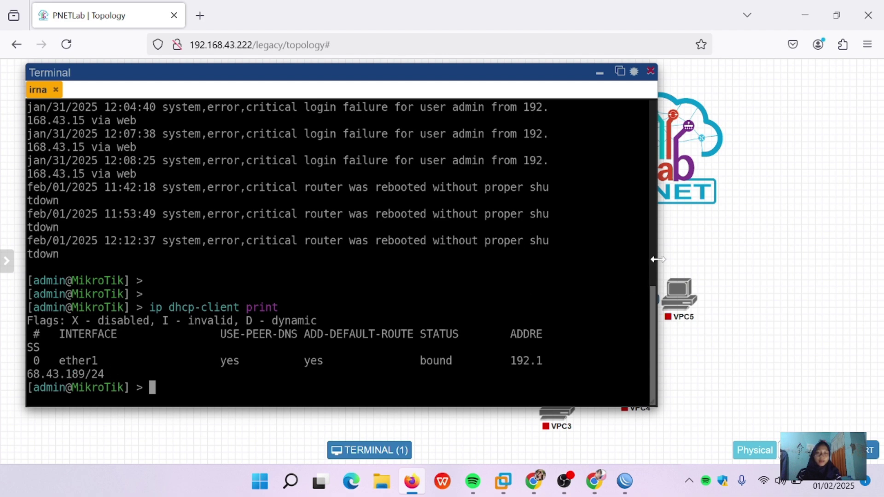
{"action": "left_click_drag", "start_coordinate": [657, 247], "coordinate": [467, 187]}
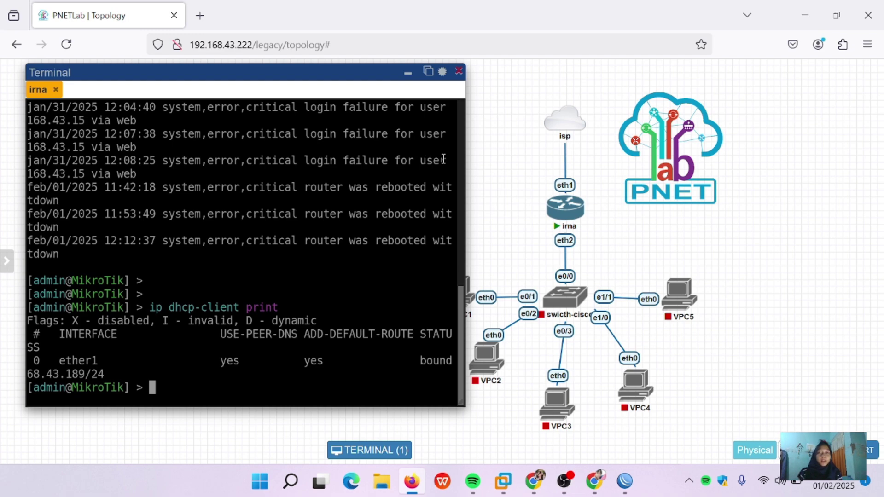
{"action": "left_click_drag", "start_coordinate": [466, 163], "coordinate": [613, 164]}
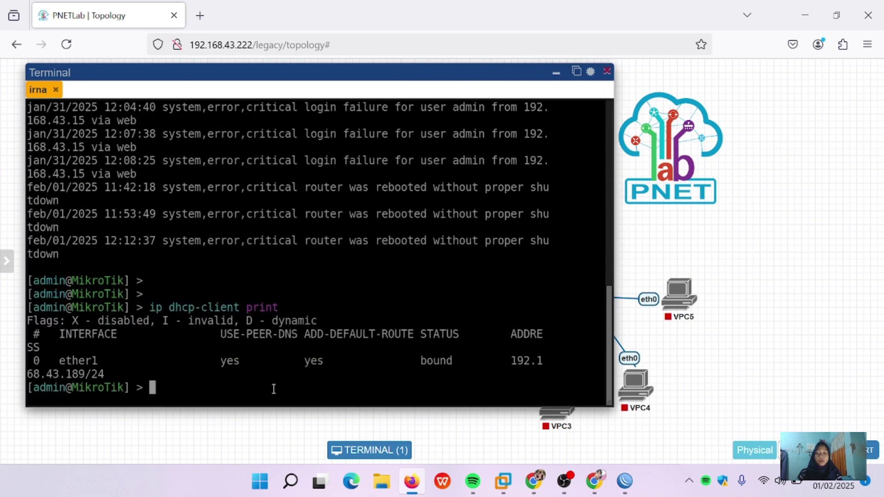
Step: Within the ip dhcp-client menu, run 'print detail' and 'print', showing gateway and DNS 192.168.43.1
{"action": "type", "text": "ip"}
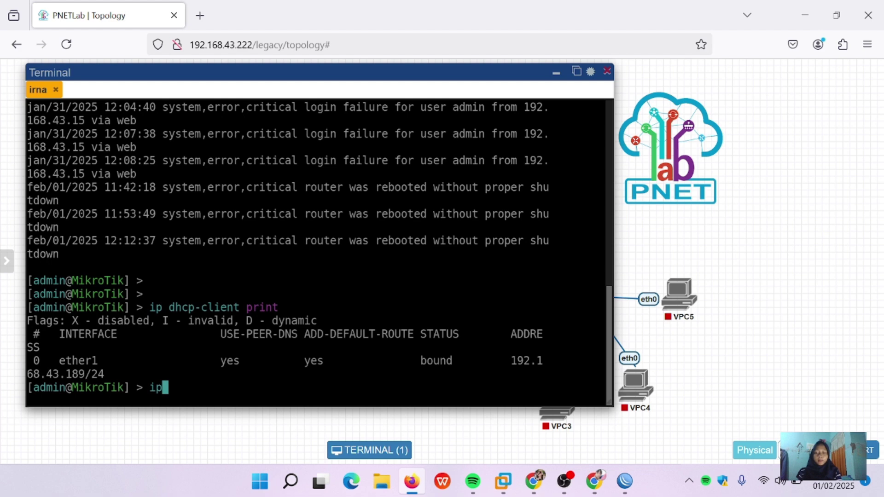
{"action": "type", "text": " dhcp"}
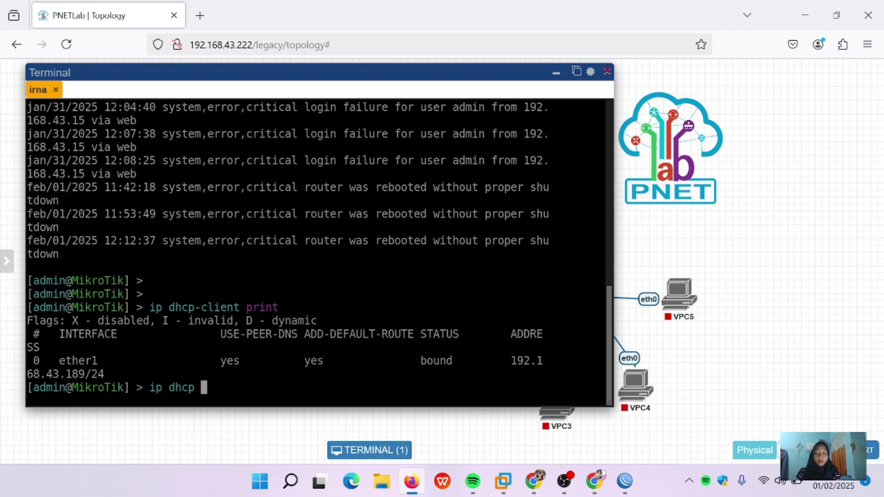
{"action": "key", "text": "BackSpace"}
{"action": "type", "text": "-client"}
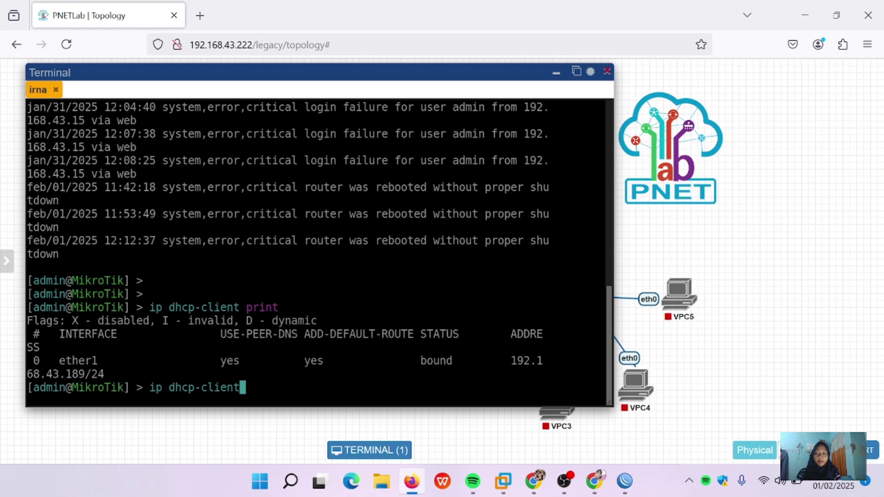
{"action": "key", "text": "Return"}
{"action": "type", "text": "p"}
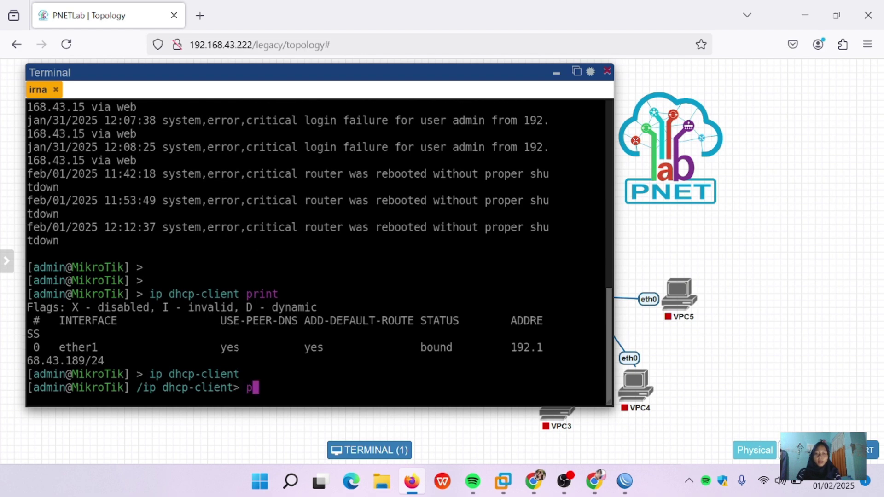
{"action": "type", "text": "rint detail"}
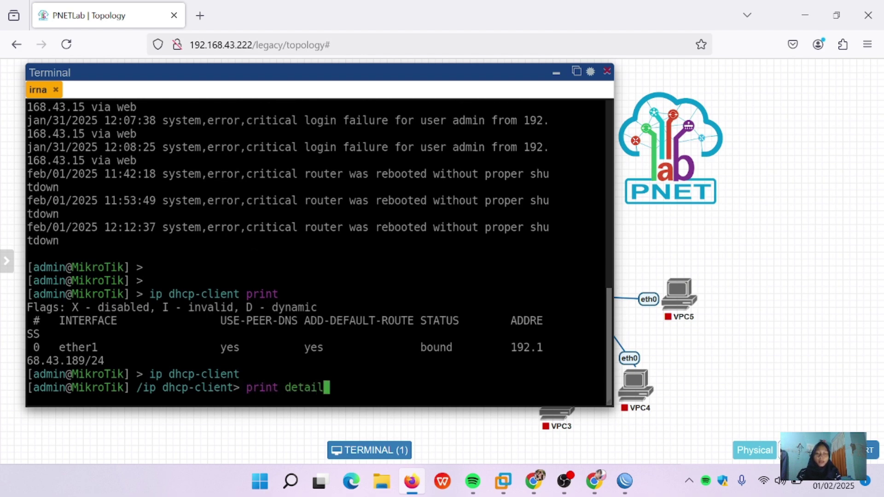
{"action": "key", "text": "Return"}
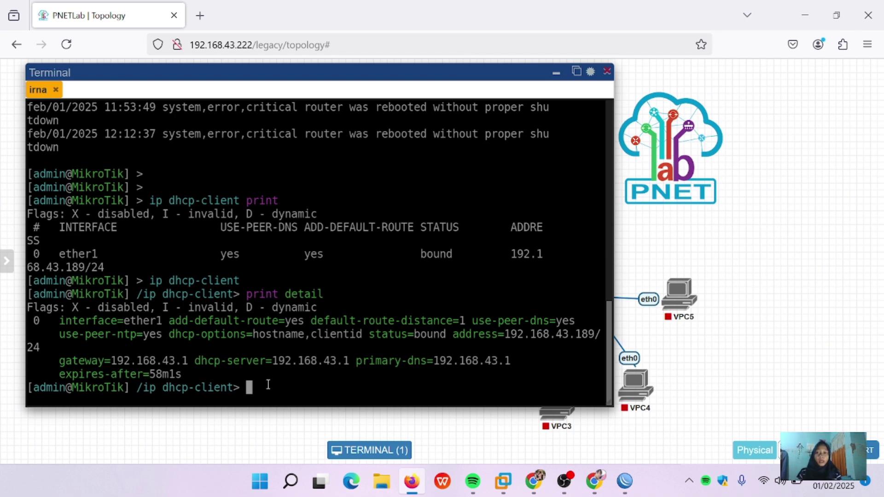
{"action": "type", "text": "print"}
{"action": "key", "text": "Return"}
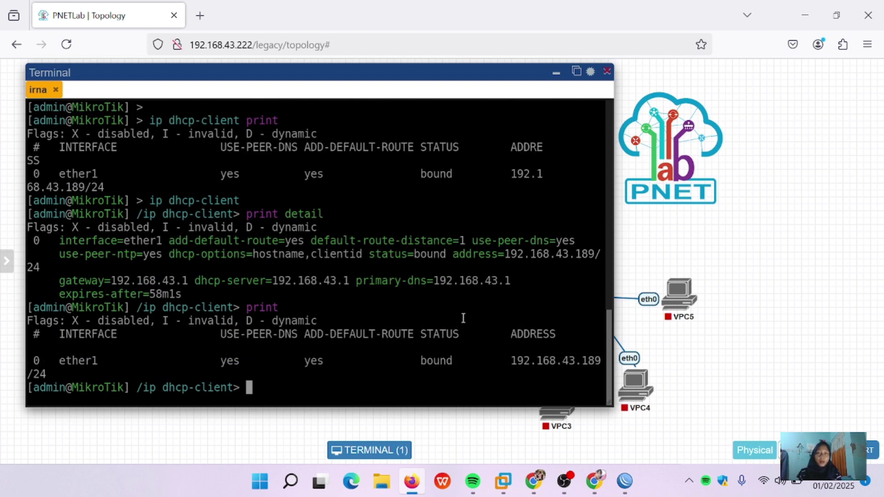
{"action": "left_click_drag", "start_coordinate": [613, 218], "coordinate": [756, 211]}
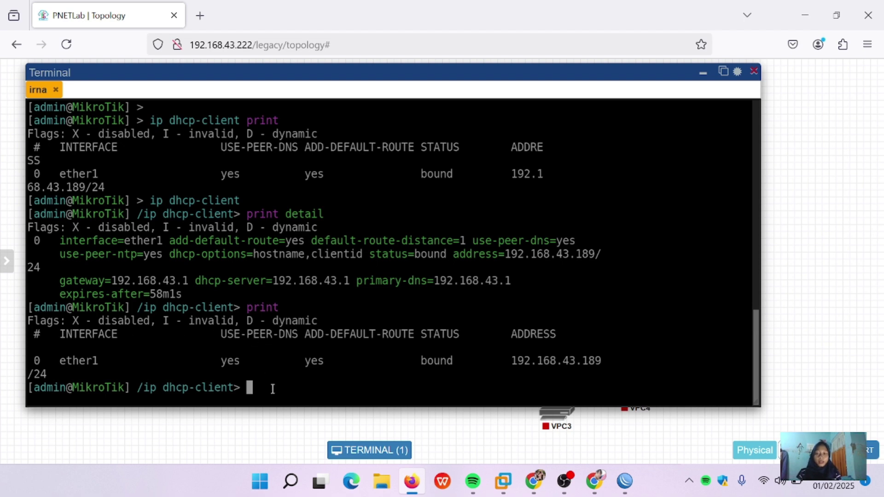
Step: Remove DHCP client 0 with 'remove number=0', confirm the empty list, and return to root with '/'
{"action": "type", "text": "remove "}
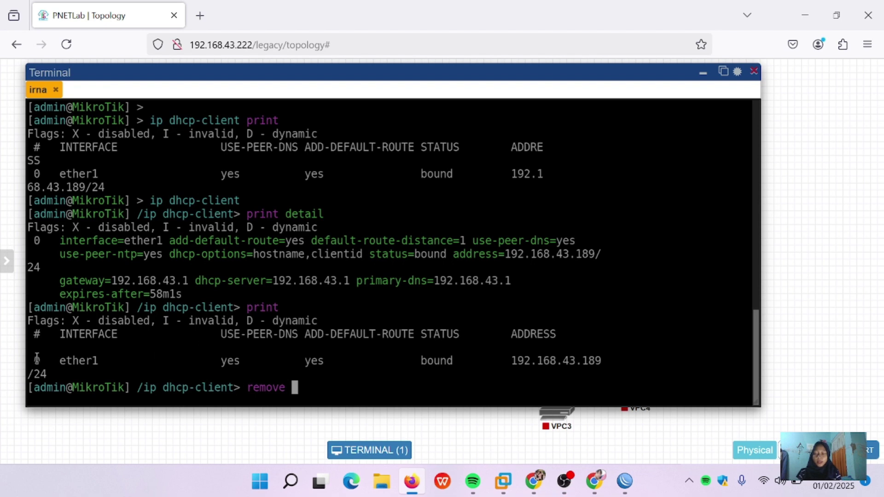
{"action": "type", "text": "num"}
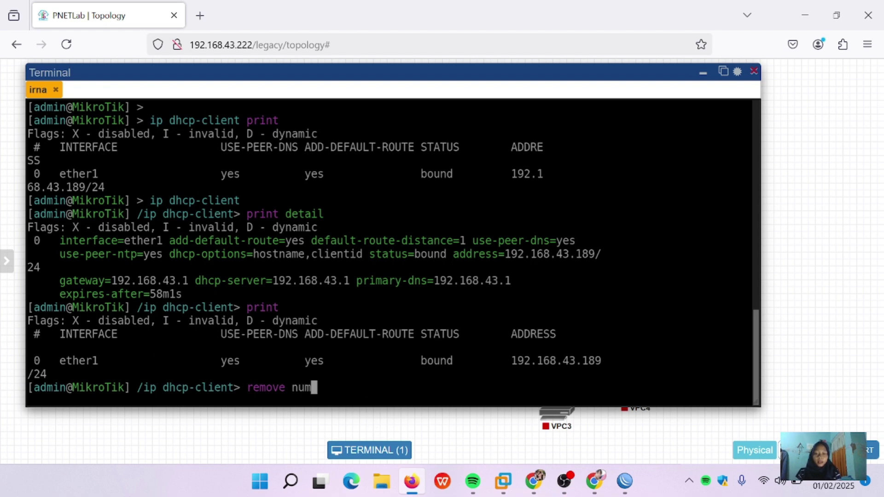
{"action": "type", "text": "ber="}
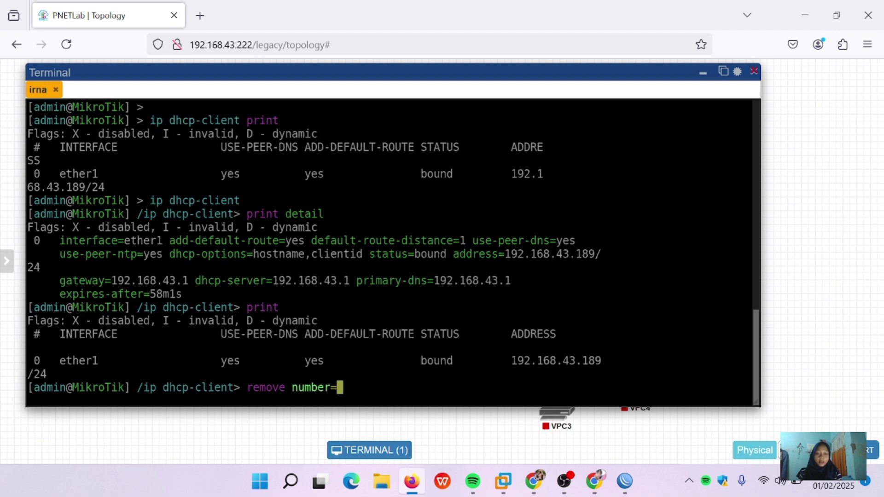
{"action": "type", "text": "0"}
{"action": "key", "text": "Return"}
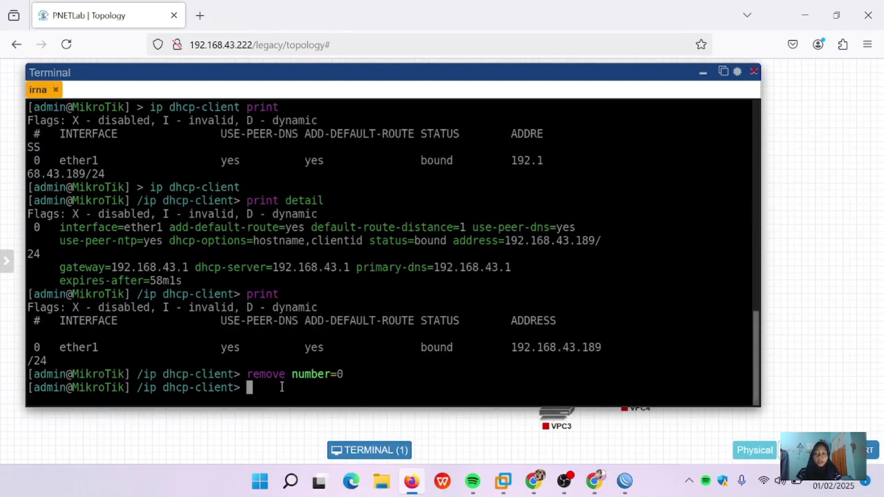
{"action": "type", "text": "print"}
{"action": "key", "text": "Return"}
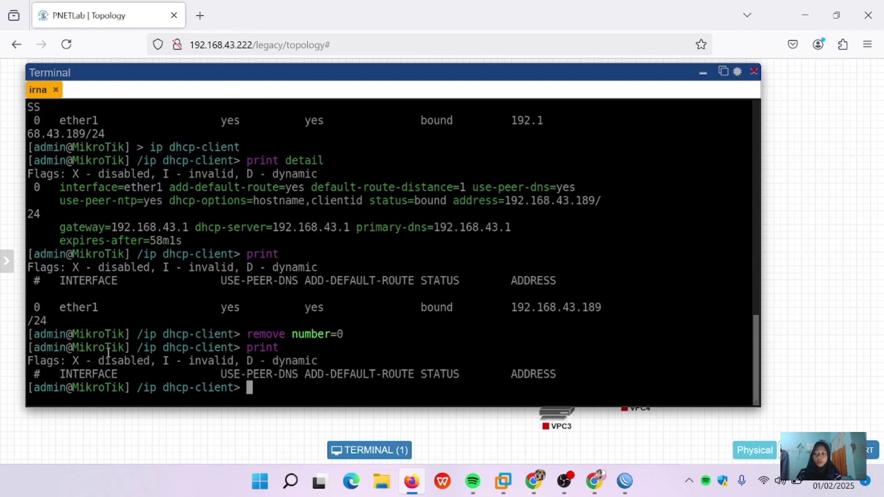
{"action": "type", "text": "/"}
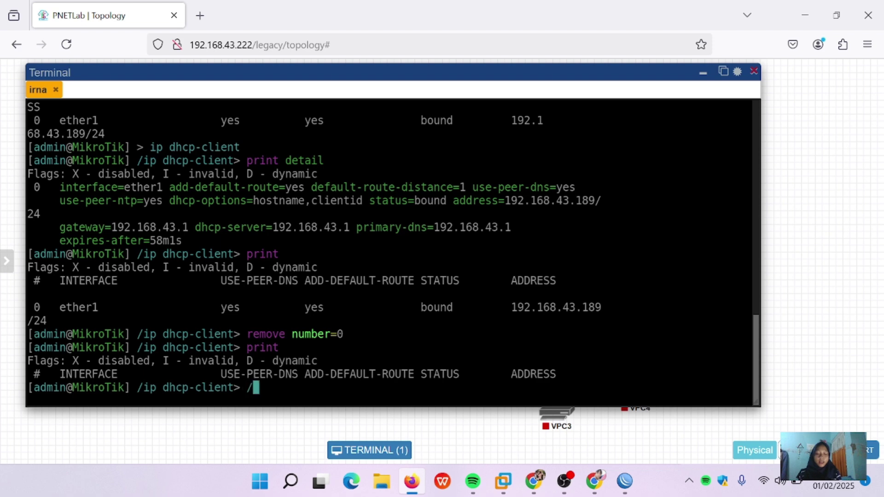
{"action": "key", "text": "Return"}
{"action": "type", "text": "/"}
{"action": "key", "text": "Return"}
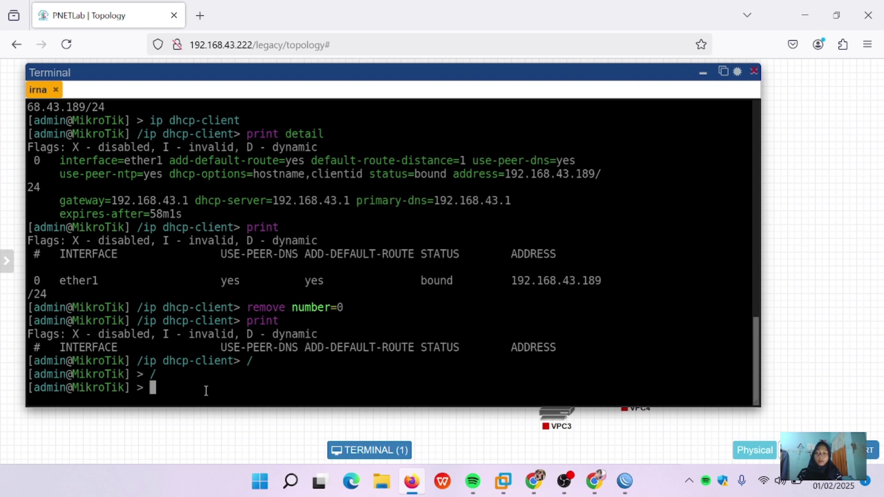
Step: Run 'ip address print' and 'interface print', widening the console so all columns including MAX-L2MTU show
{"action": "type", "text": "ip"}
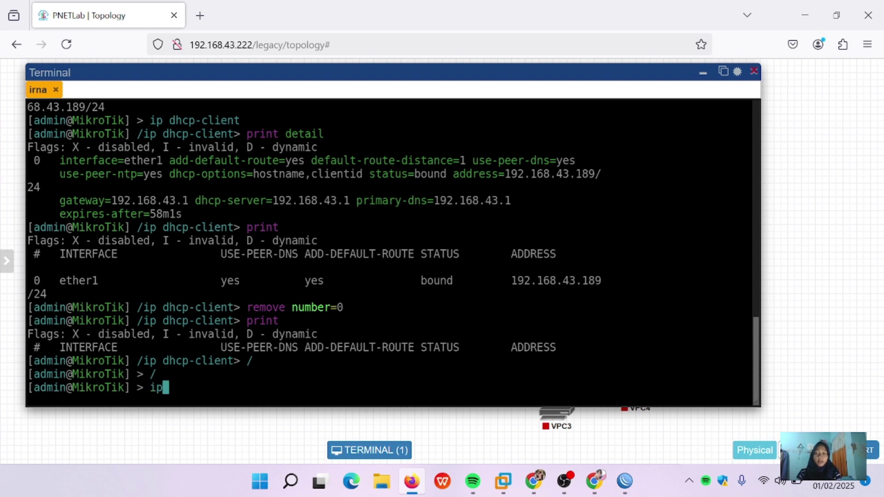
{"action": "type", "text": " addres print"}
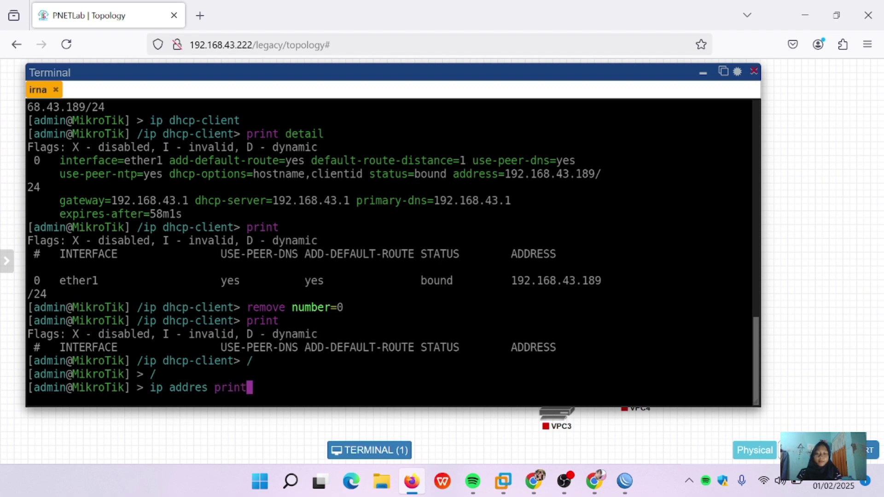
{"action": "key", "text": "Return"}
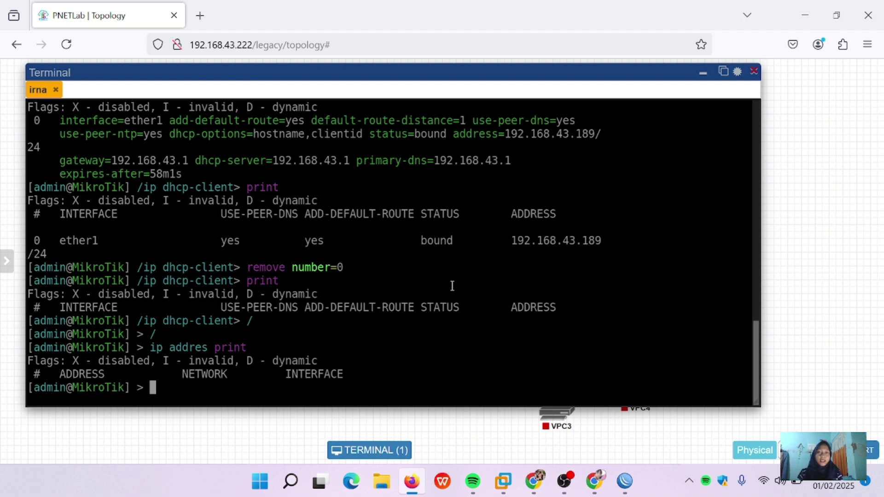
{"action": "type", "text": "interfa"}
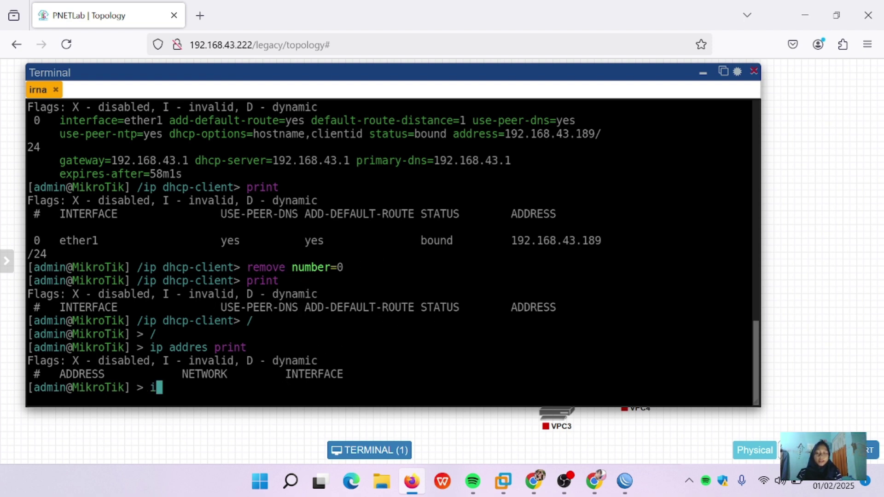
{"action": "type", "text": "ce"}
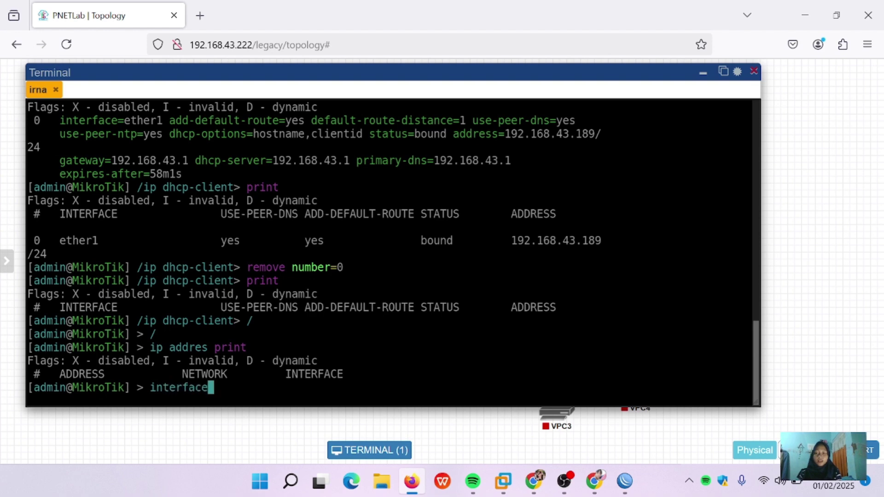
{"action": "type", "text": " print"}
{"action": "key", "text": "Return"}
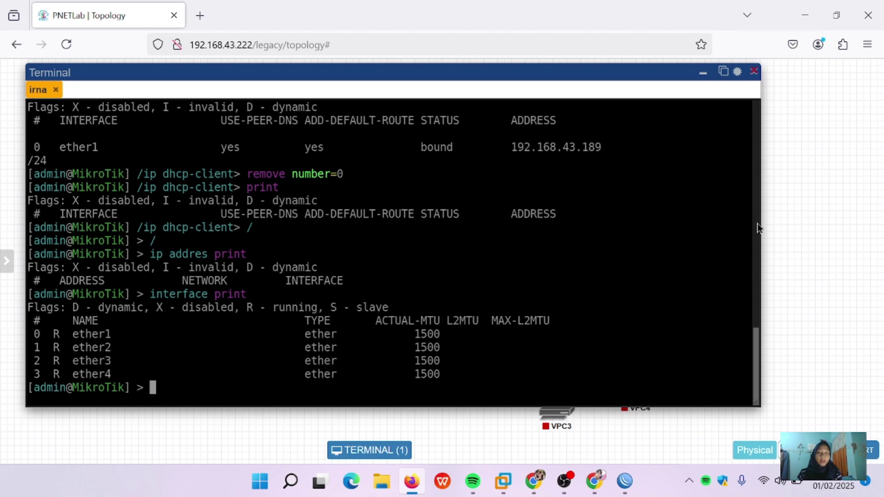
{"action": "left_click_drag", "start_coordinate": [749, 222], "coordinate": [493, 240]}
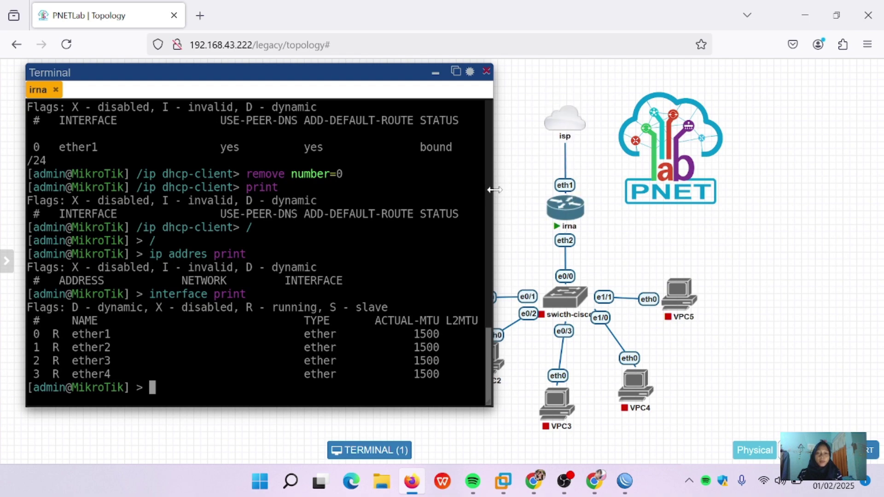
{"action": "left_click_drag", "start_coordinate": [493, 189], "coordinate": [774, 180]}
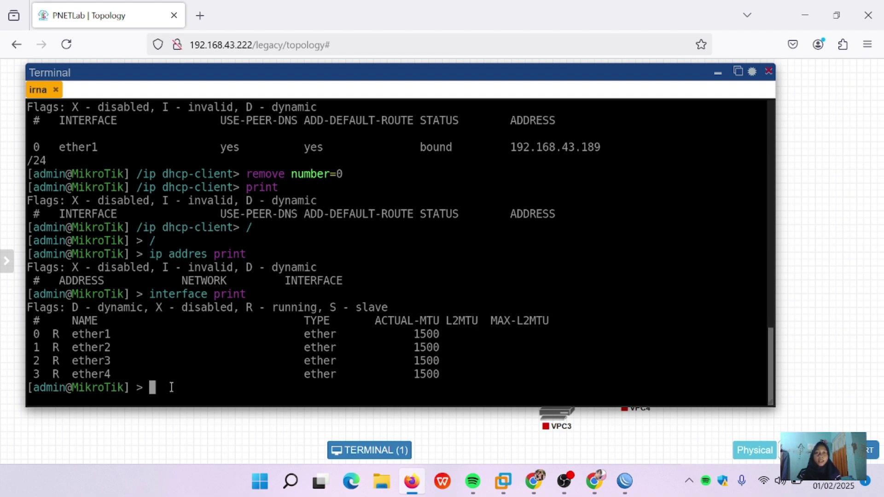
Step: Enter 'ip dhcp-client add interface=ether1 disabled=no' at the irna prompt, correcting a typo
{"action": "type", "text": "ip dhcp-client"}
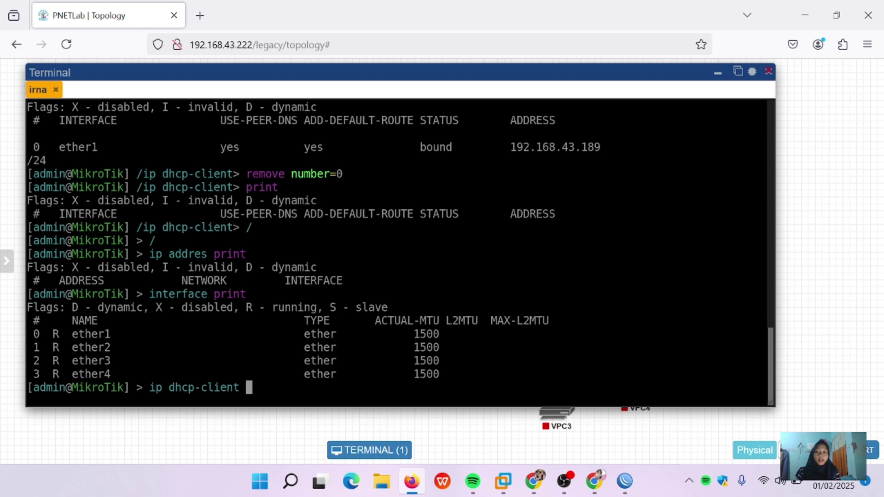
{"action": "type", "text": "add "}
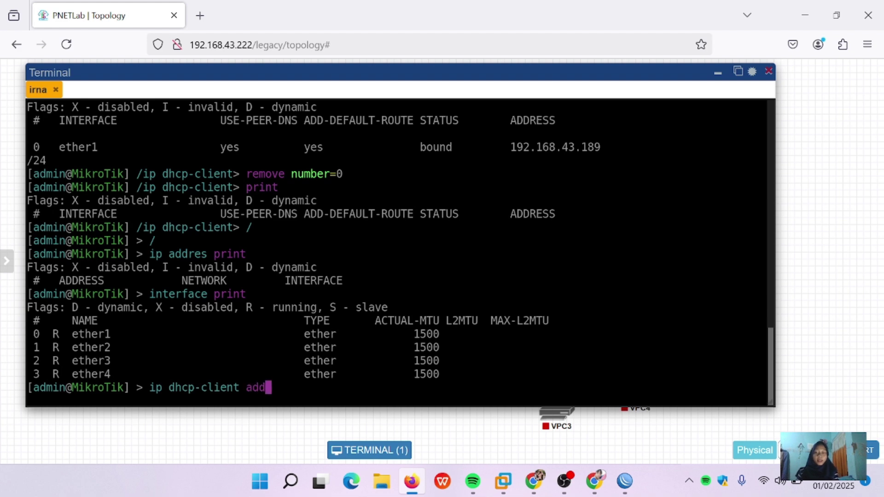
{"action": "type", "text": "interface"}
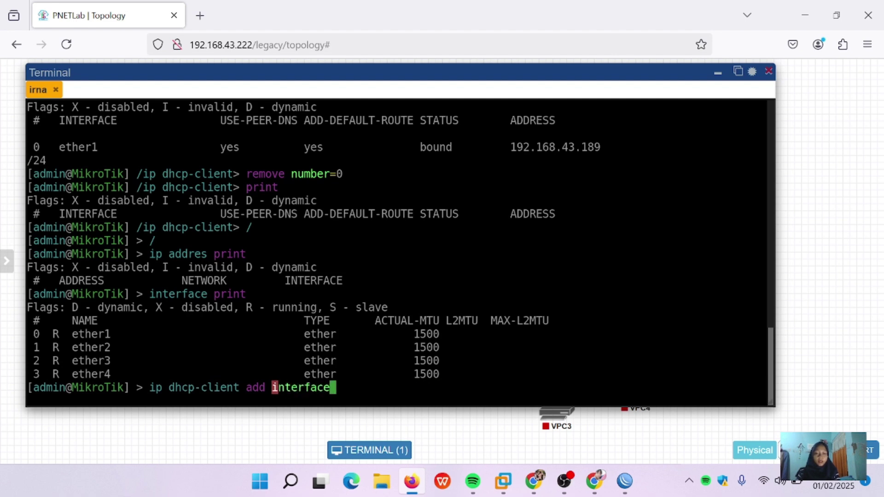
{"action": "type", "text": "="}
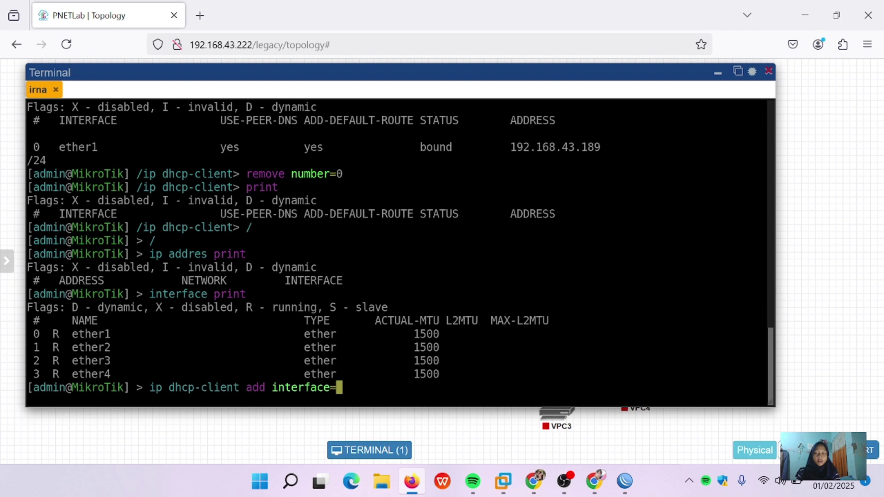
{"action": "type", "text": "ether"}
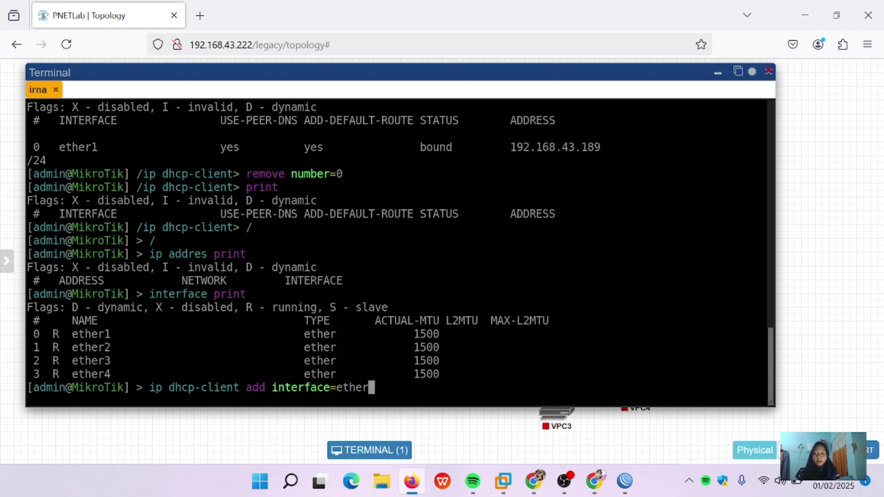
{"action": "type", "text": "1"}
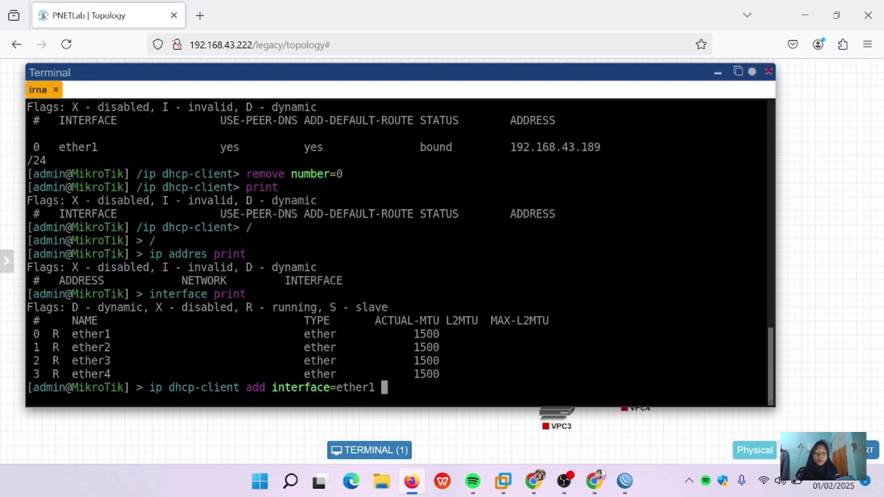
{"action": "type", "text": " disabled"}
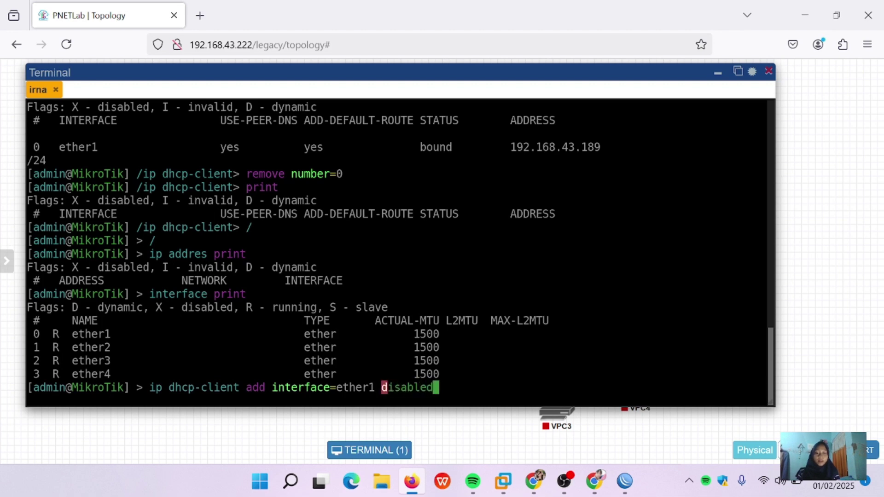
{"action": "type", "text": "=no"}
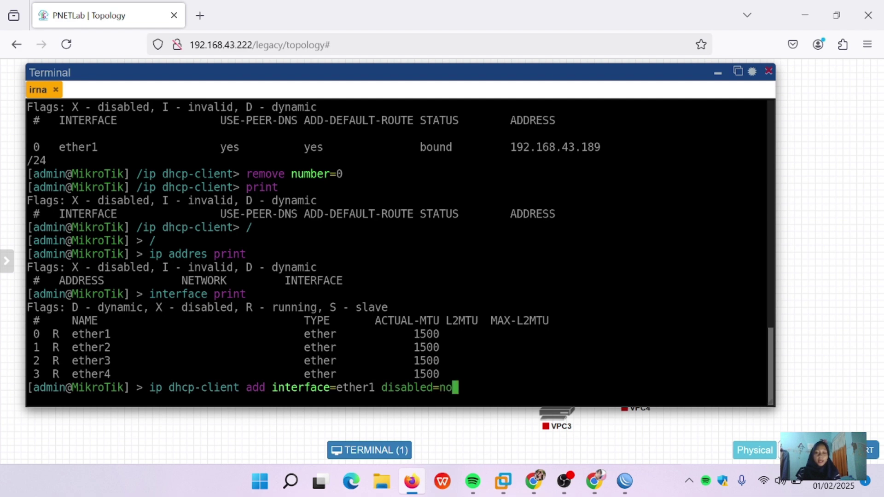
Step: Add the enabled ether1 DHCP client and list the router's IP addresses
{"action": "key", "text": "Return"}
{"action": "key", "text": "Return"}
{"action": "key", "text": "Return"}
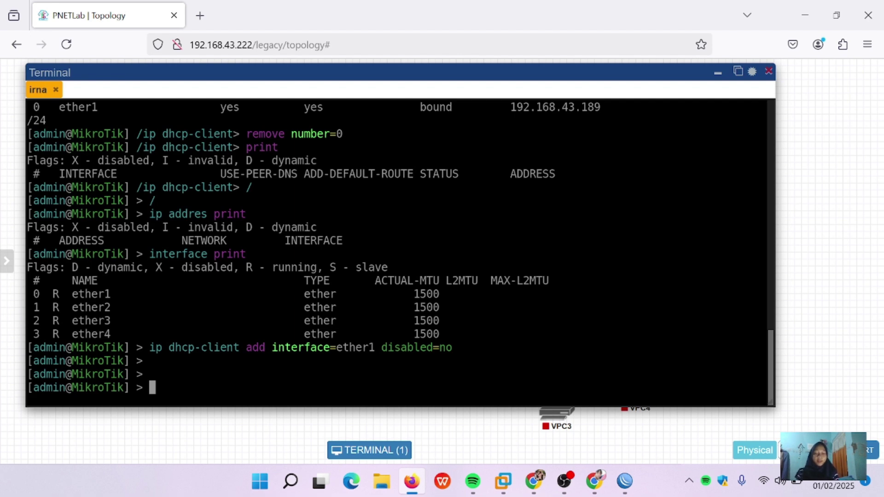
{"action": "type", "text": "ip addres"}
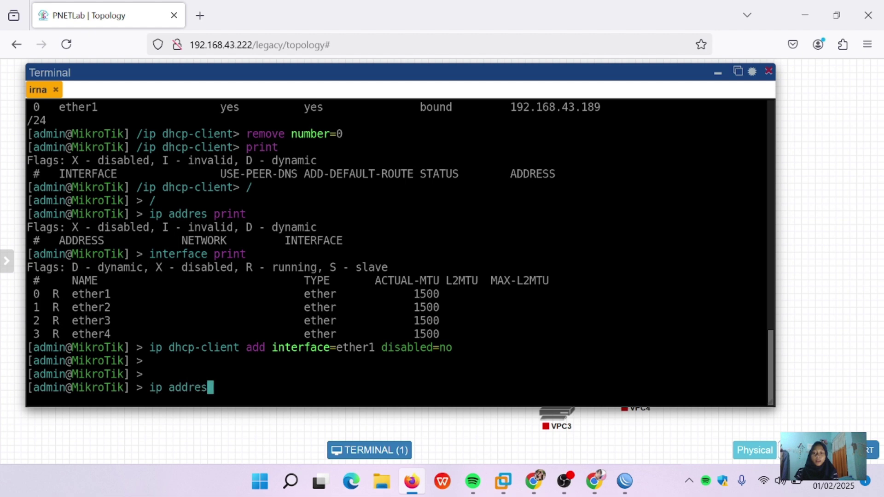
{"action": "type", "text": " print"}
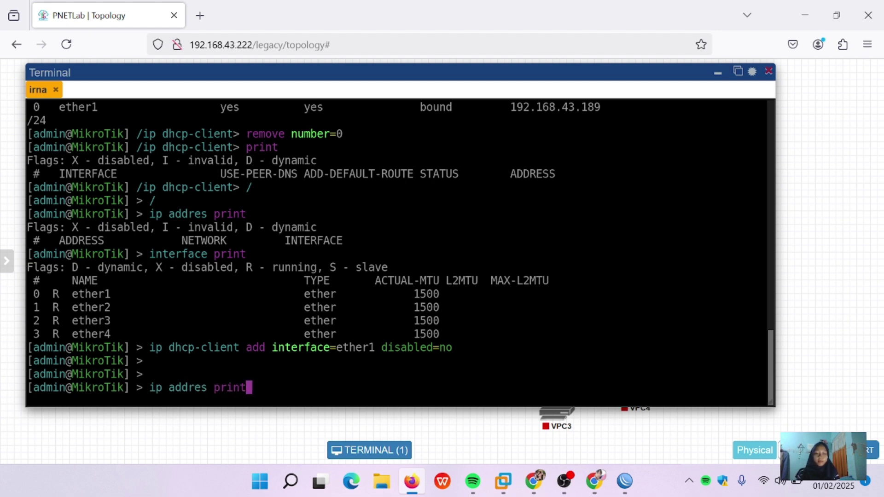
{"action": "key", "text": "Return"}
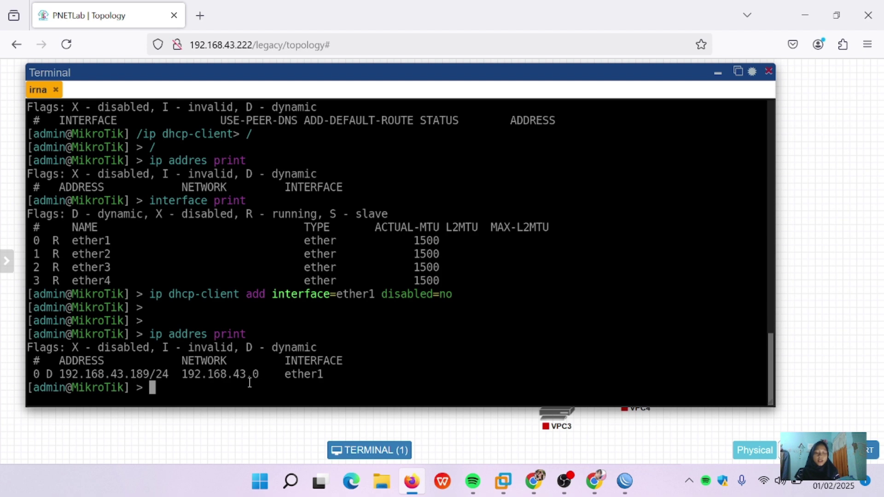
Step: List the DHCP clients and their details, highlighting the 192.168.43.1 gateway
{"action": "key", "text": "Up"}
{"action": "key", "text": "BackSpace"}
{"action": "key", "text": "BackSpace"}
{"action": "key", "text": "BackSpace"}
{"action": "key", "text": "BackSpace"}
{"action": "key", "text": "BackSpace"}
{"action": "key", "text": "BackSpace"}
{"action": "key", "text": "BackSpace"}
{"action": "key", "text": "BackSpace"}
{"action": "key", "text": "BackSpace"}
{"action": "key", "text": "BackSpace"}
{"action": "key", "text": "BackSpace"}
{"action": "key", "text": "BackSpace"}
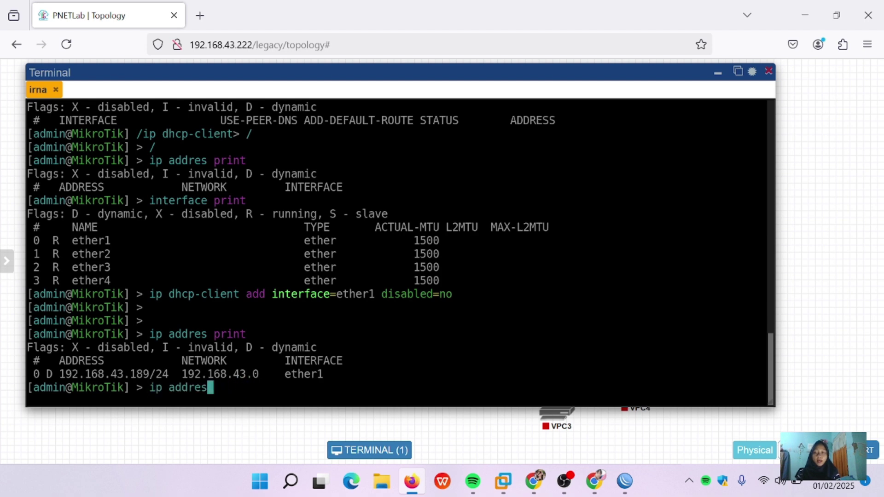
{"action": "type", "text": "dhcp-clien"}
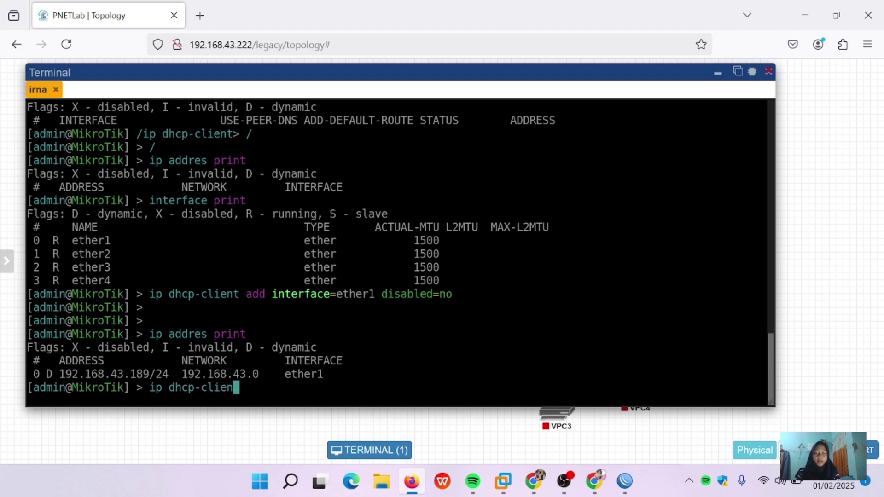
{"action": "type", "text": "t print"}
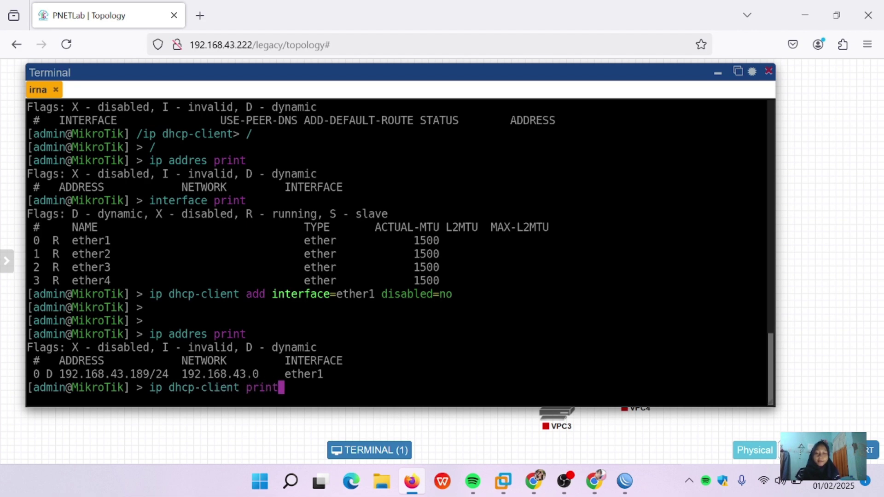
{"action": "key", "text": "Return"}
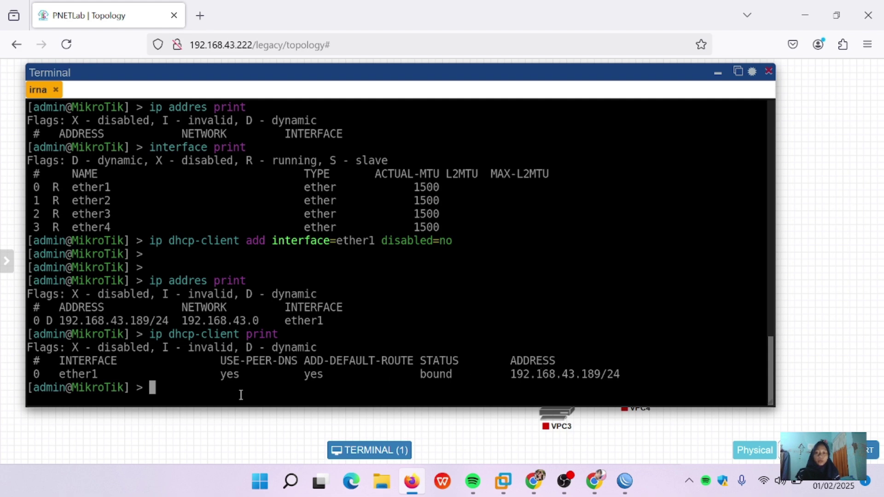
{"action": "key", "text": "Up"}
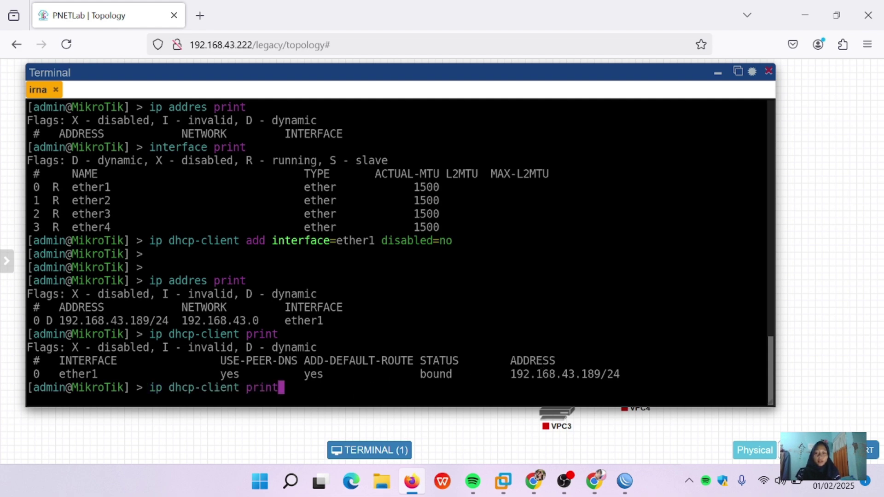
{"action": "type", "text": "detail"}
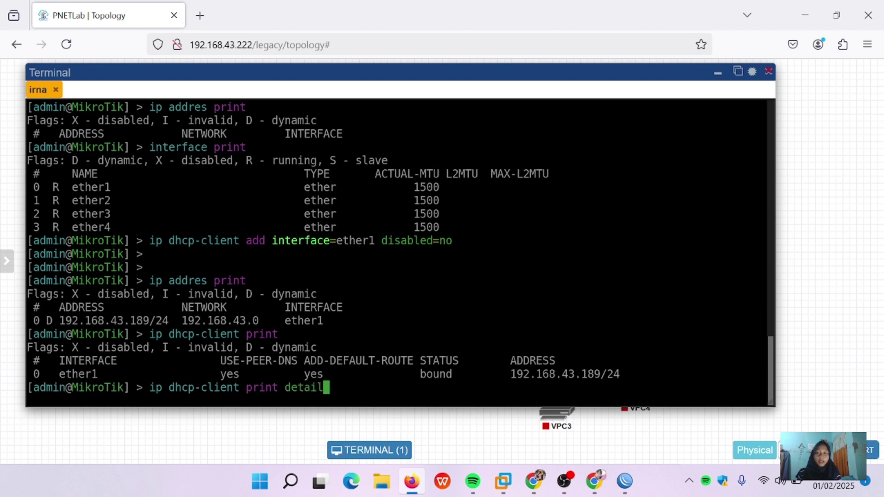
{"action": "key", "text": "Return"}
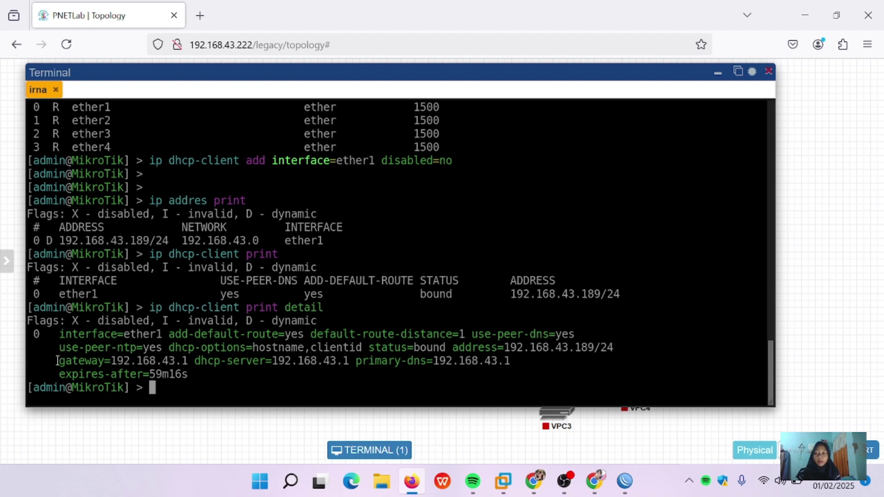
{"action": "left_click_drag", "start_coordinate": [58, 360], "coordinate": [135, 363]}
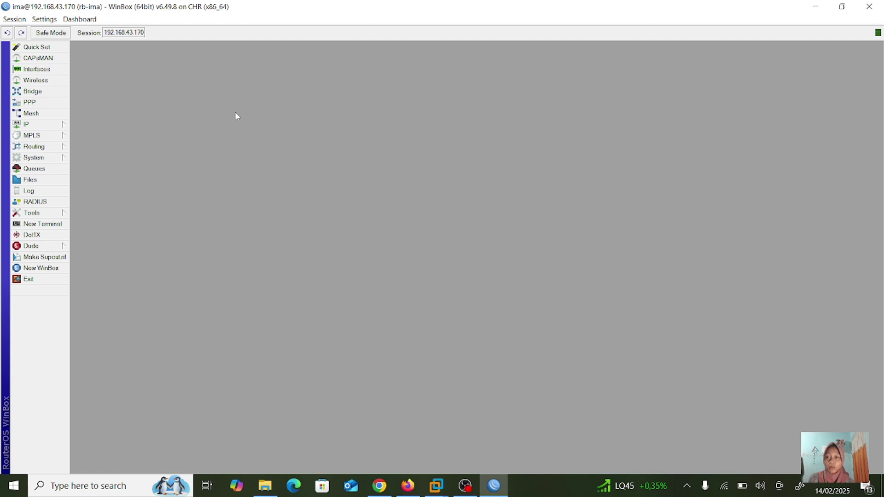
Step: In IP > DHCP Client, disable the ether1 client and start adding a new DHCP client
{"action": "left_click", "coordinate": [48, 125]}
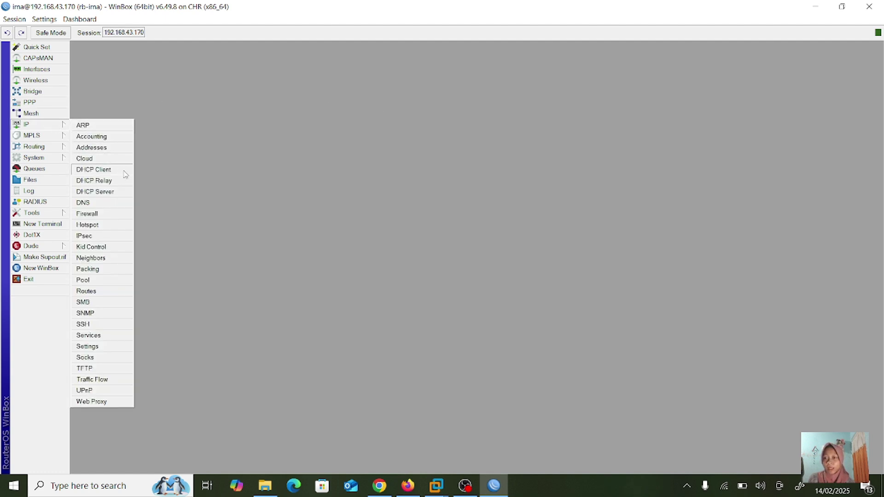
{"action": "left_click", "coordinate": [106, 170]}
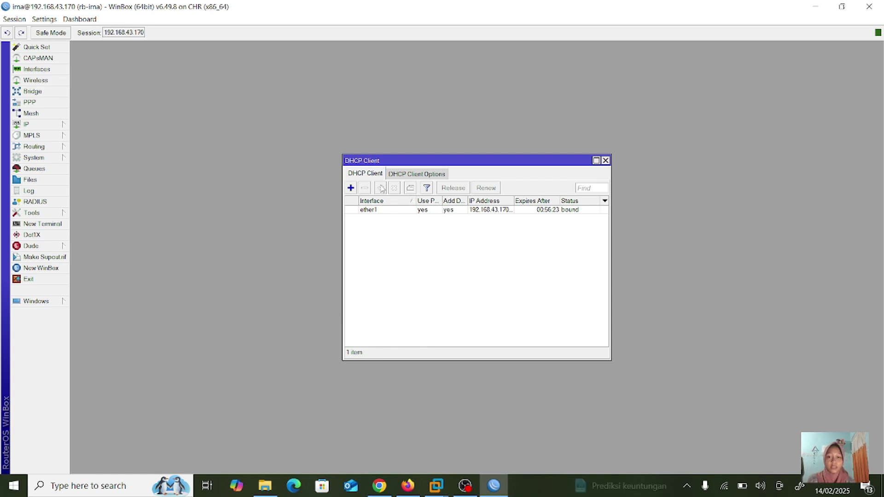
{"action": "left_click", "coordinate": [416, 210]}
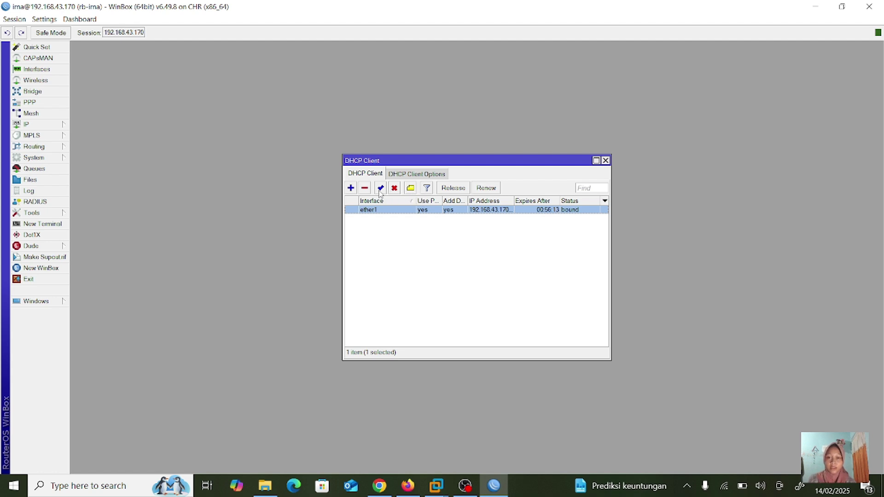
{"action": "left_click", "coordinate": [392, 189]}
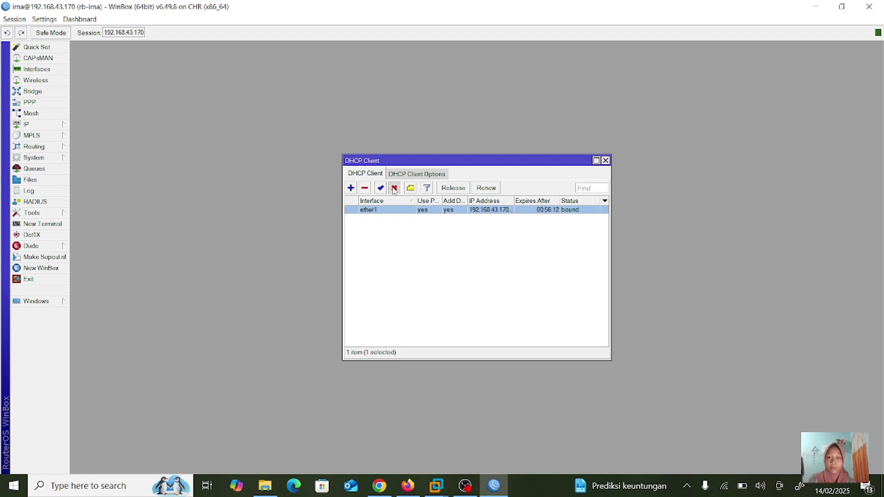
{"action": "left_click", "coordinate": [351, 188]}
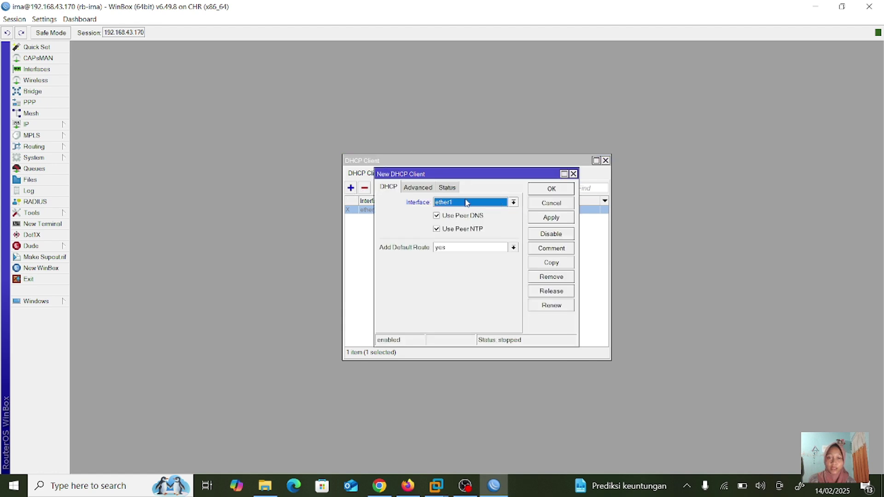
Step: Apply a DHCP client on ether1, check its 192.168.43.253/24 lease, and close the DHCP windows
{"action": "left_click", "coordinate": [478, 204]}
{"action": "left_click", "coordinate": [490, 203]}
{"action": "left_click", "coordinate": [550, 219]}
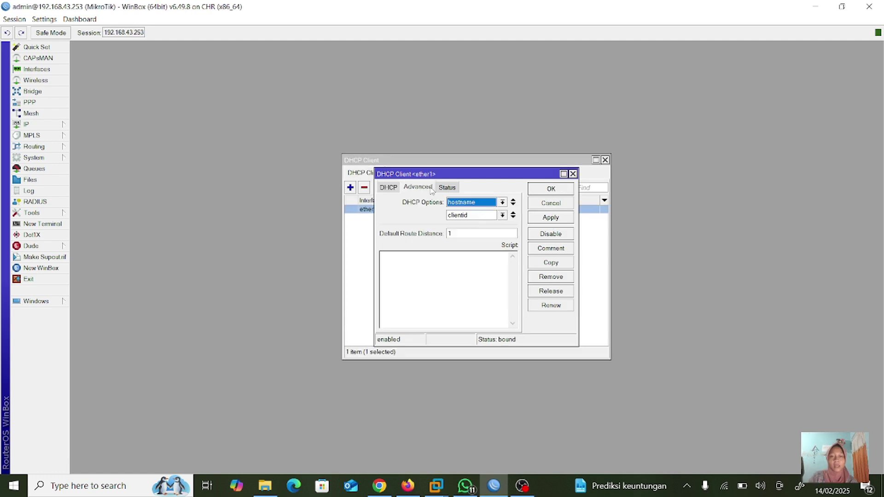
{"action": "left_click", "coordinate": [447, 187]}
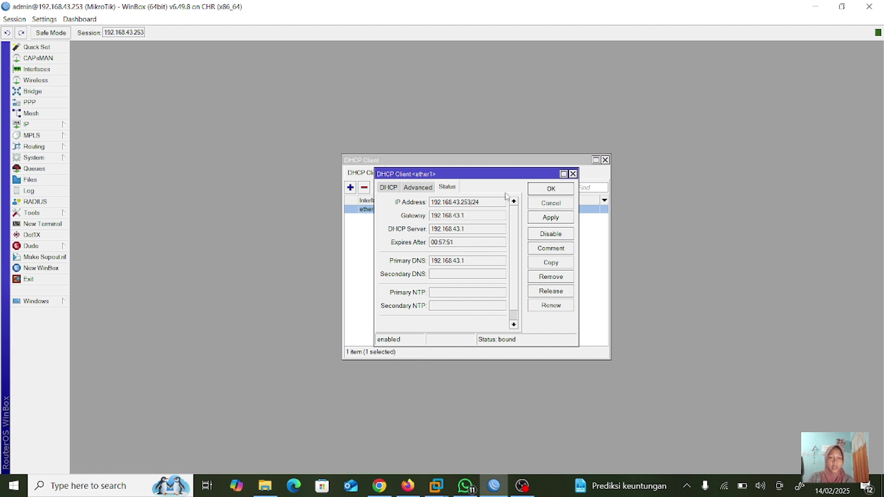
{"action": "left_click", "coordinate": [573, 173]}
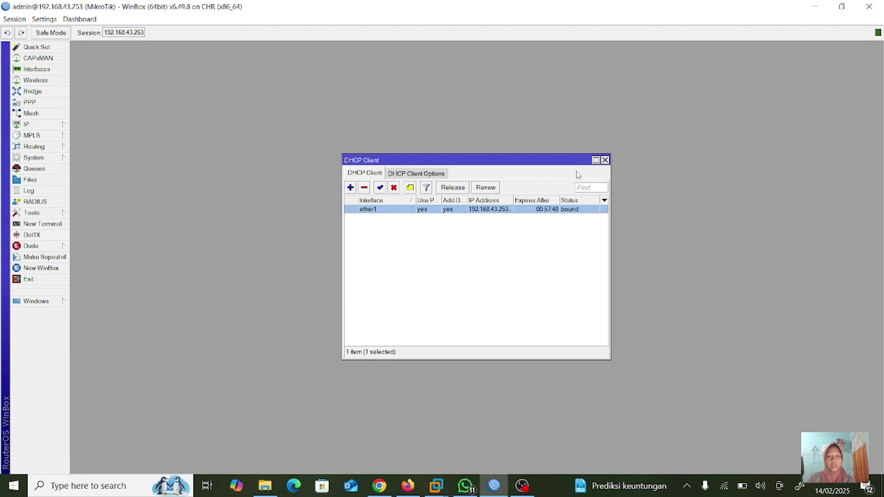
{"action": "left_click", "coordinate": [606, 160]}
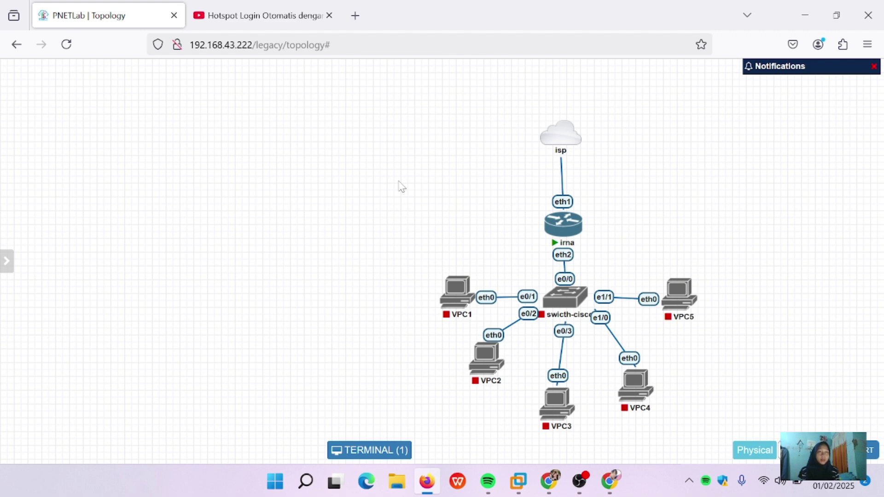
Step: Open a Terminal console on the irna router node in the lab topology
{"action": "mouse_move", "coordinate": [575, 134]}
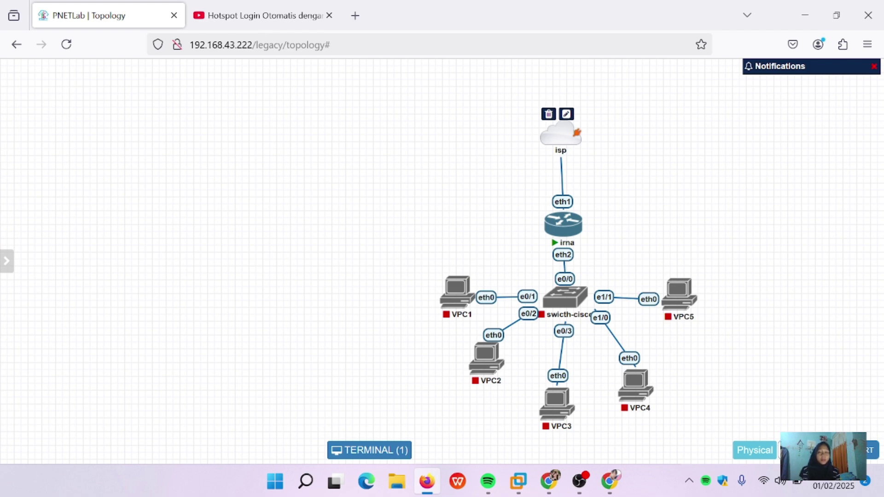
{"action": "left_click", "coordinate": [561, 233]}
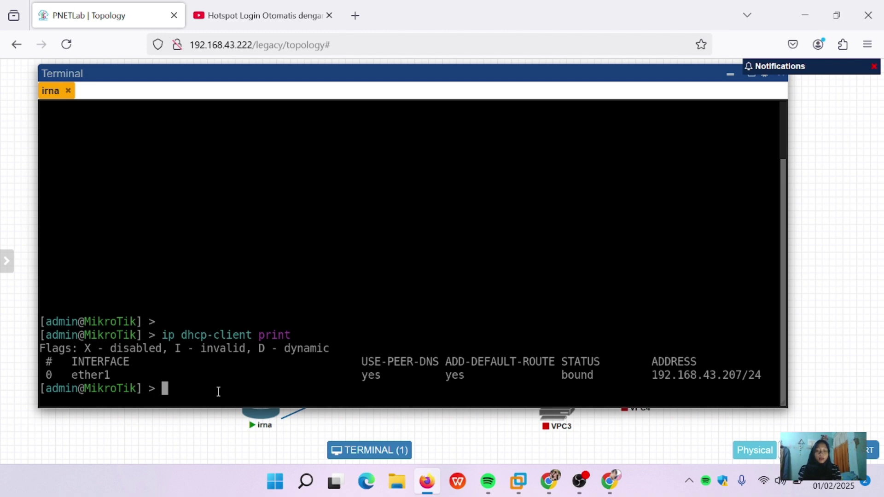
Step: List irna's IP addresses, then move to the /ip dhcp-client level
{"action": "type", "text": "ip "}
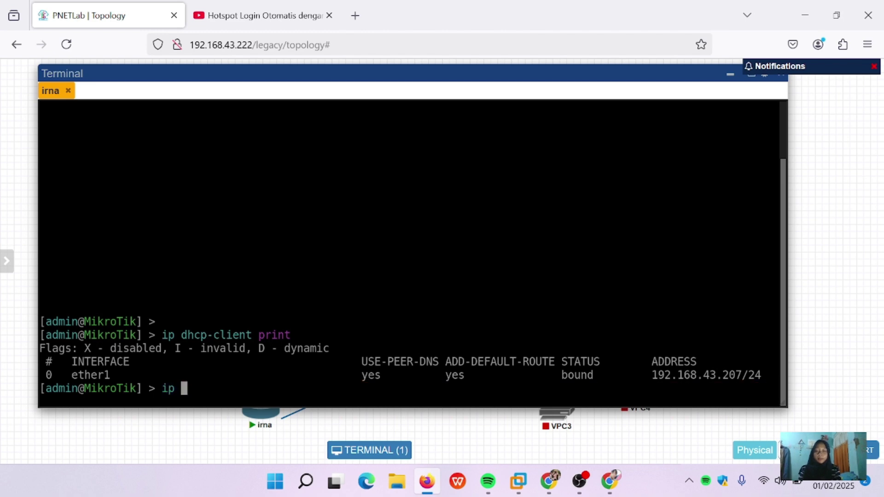
{"action": "type", "text": "addres print"}
{"action": "key", "text": "Return"}
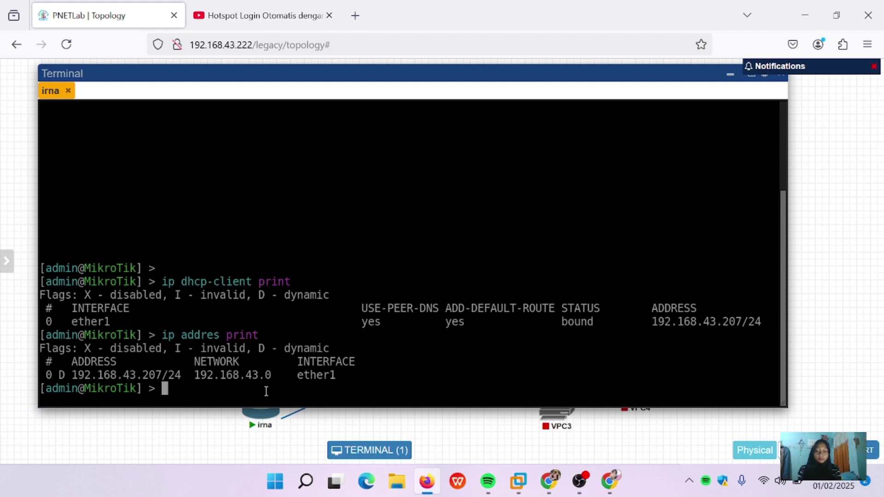
{"action": "type", "text": "ip a"}
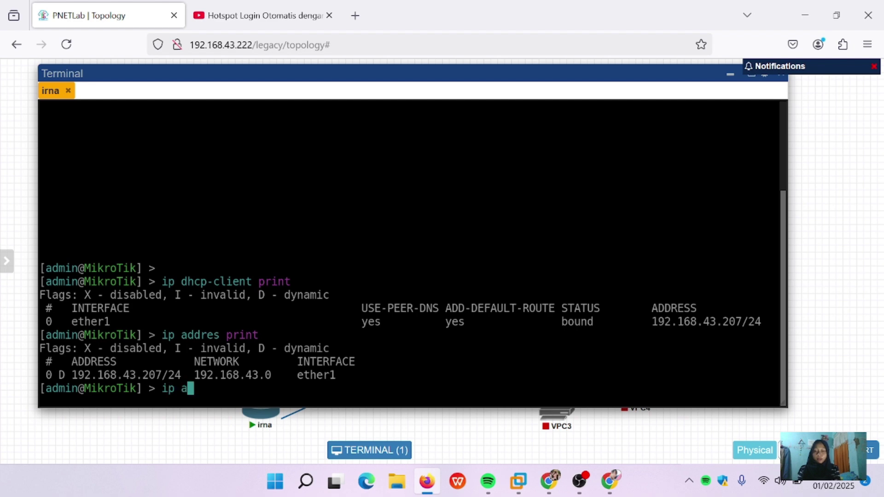
{"action": "key", "text": "BackSpace"}
{"action": "type", "text": "dhcp-"}
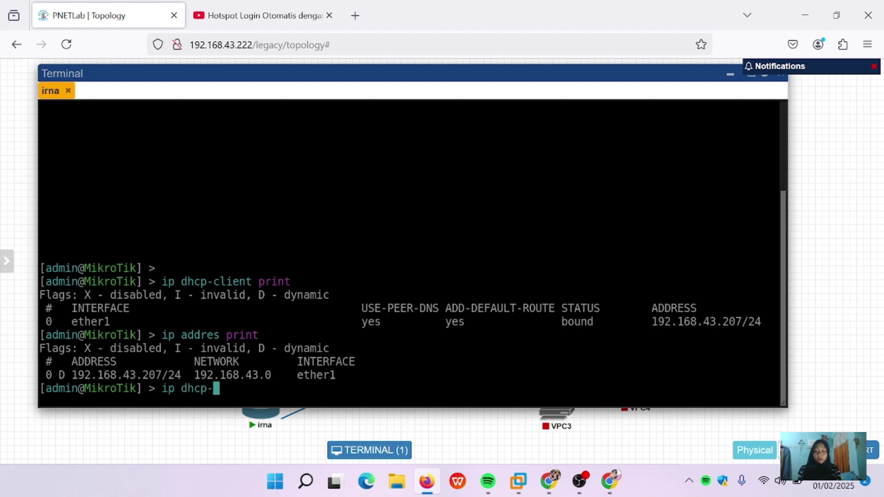
{"action": "type", "text": "client"}
{"action": "key", "text": "Return"}
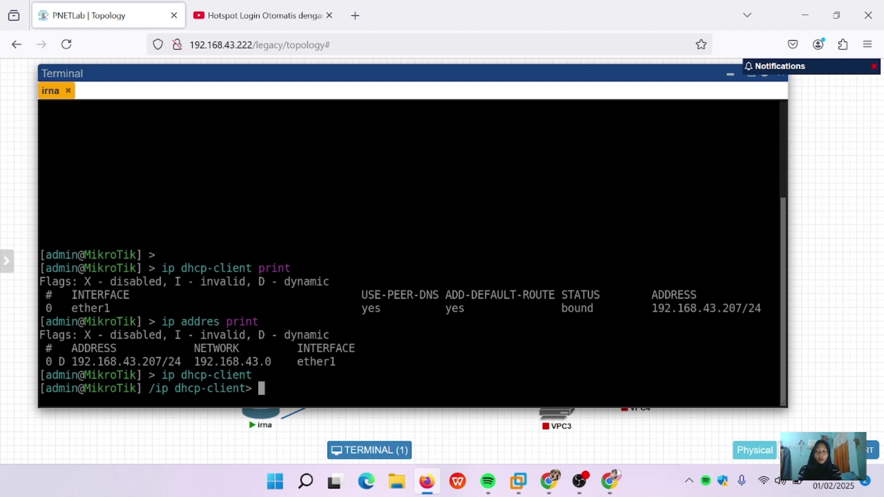
Step: Remove DHCP client number 0, confirm the client list is empty, and return to root
{"action": "type", "text": "remove "}
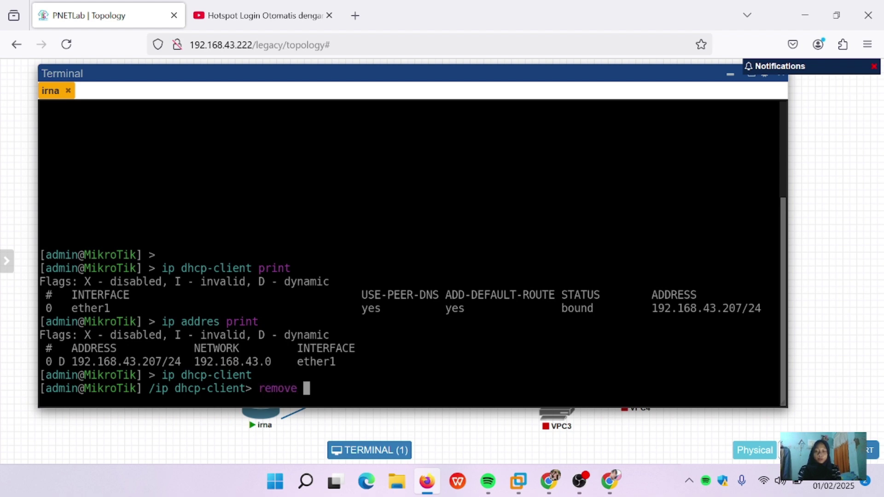
{"action": "type", "text": "number=0"}
{"action": "key", "text": "Return"}
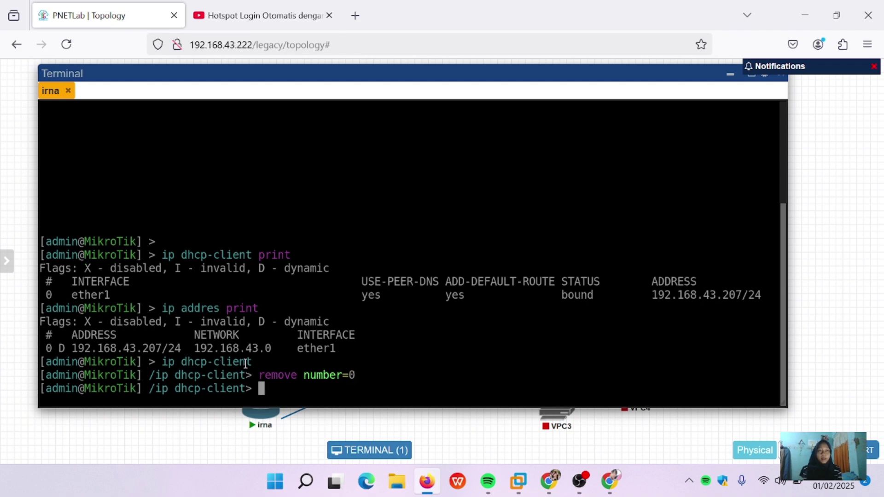
{"action": "type", "text": "print"}
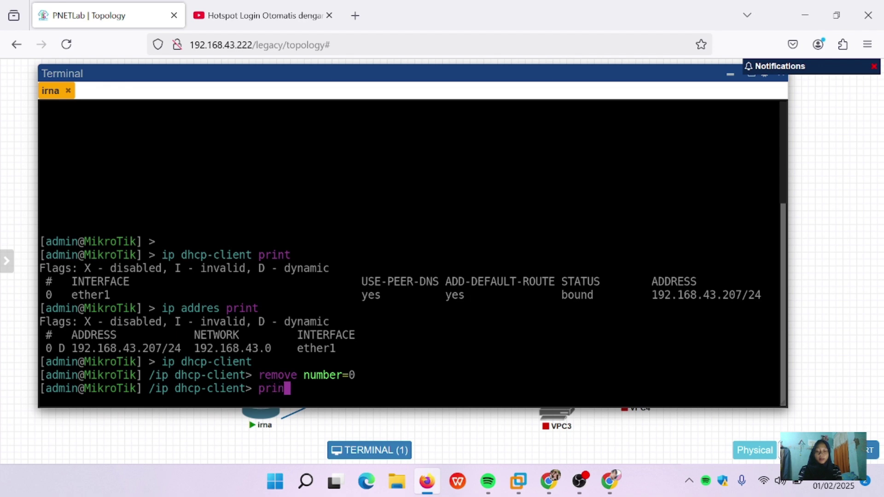
{"action": "key", "text": "Return"}
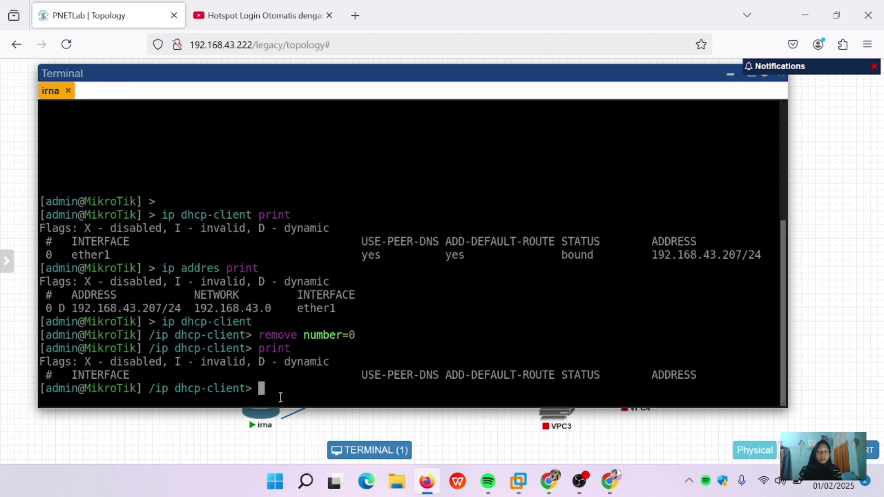
{"action": "type", "text": "/"}
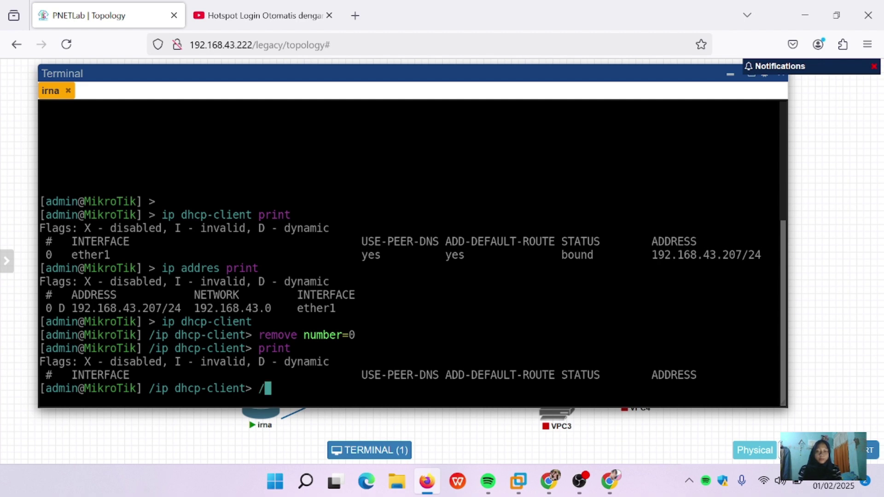
{"action": "key", "text": "Return"}
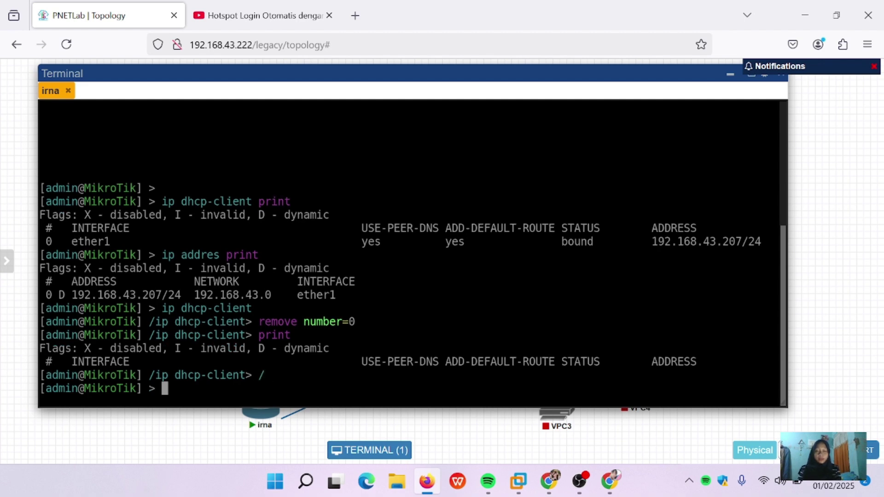
Step: Print the empty routing table, then try a DNS query mistyped as 'ip dna print'
{"action": "type", "text": "ip rout"}
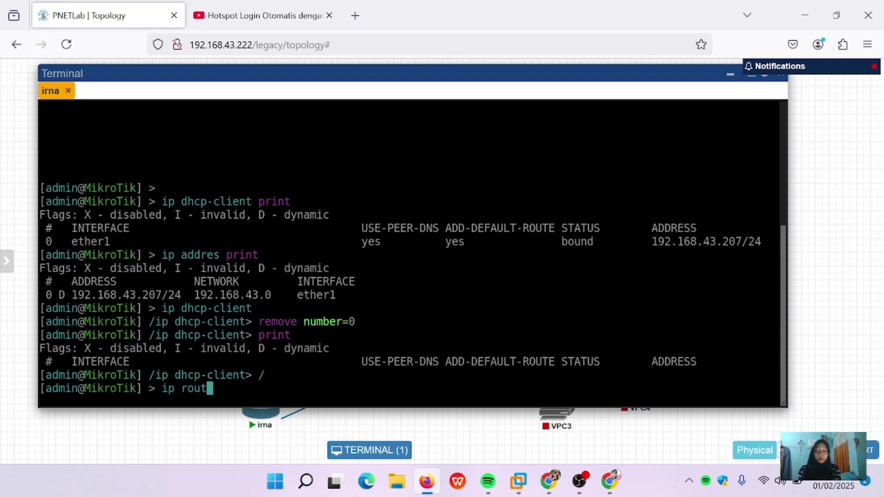
{"action": "type", "text": "e print"}
{"action": "key", "text": "Return"}
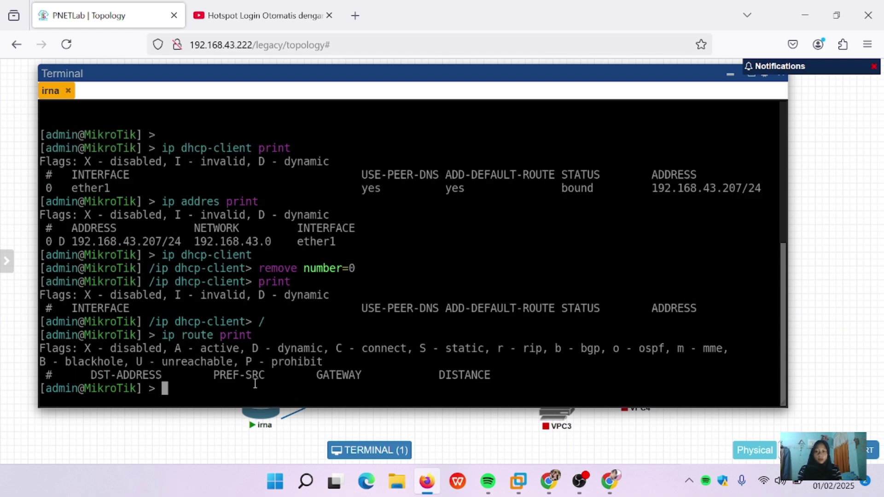
{"action": "key", "text": "Up"}
{"action": "key", "text": "Left"}
{"action": "key", "text": "Left"}
{"action": "key", "text": "Left"}
{"action": "key", "text": "Left"}
{"action": "key", "text": "Left"}
{"action": "key", "text": "Left"}
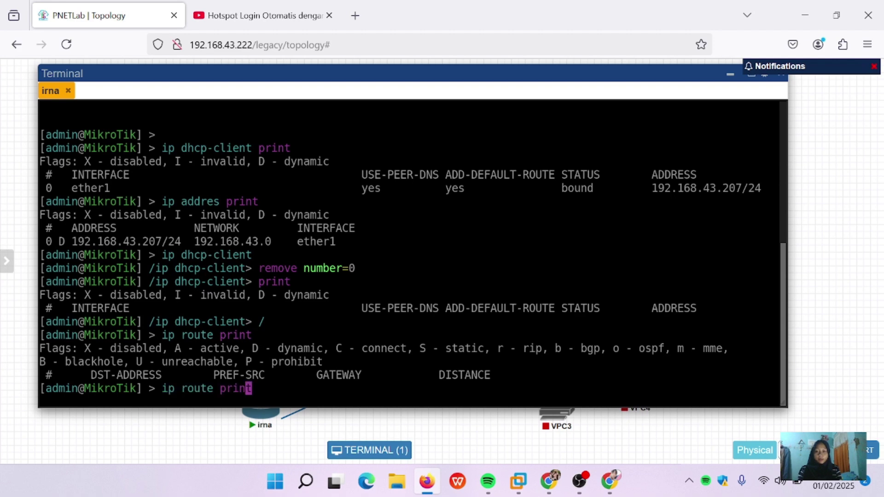
{"action": "key", "text": "BackSpace"}
{"action": "key", "text": "BackSpace"}
{"action": "key", "text": "BackSpace"}
{"action": "key", "text": "BackSpace"}
{"action": "key", "text": "BackSpace"}
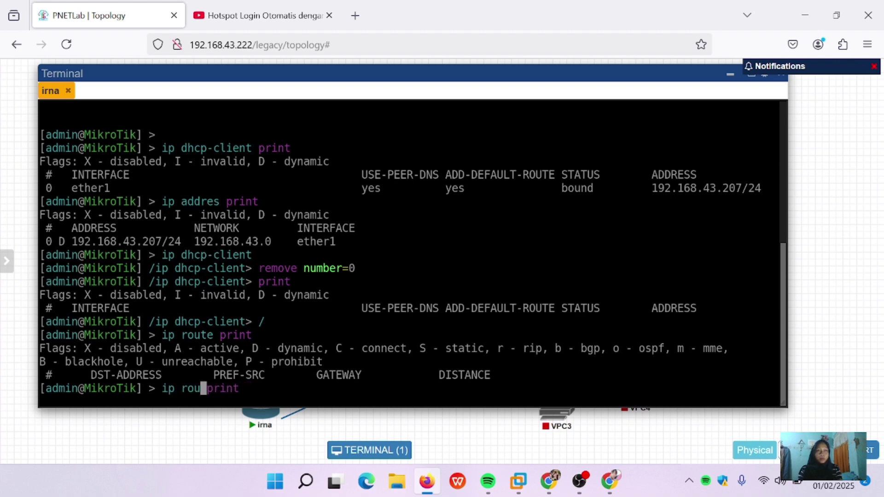
{"action": "type", "text": "dna"}
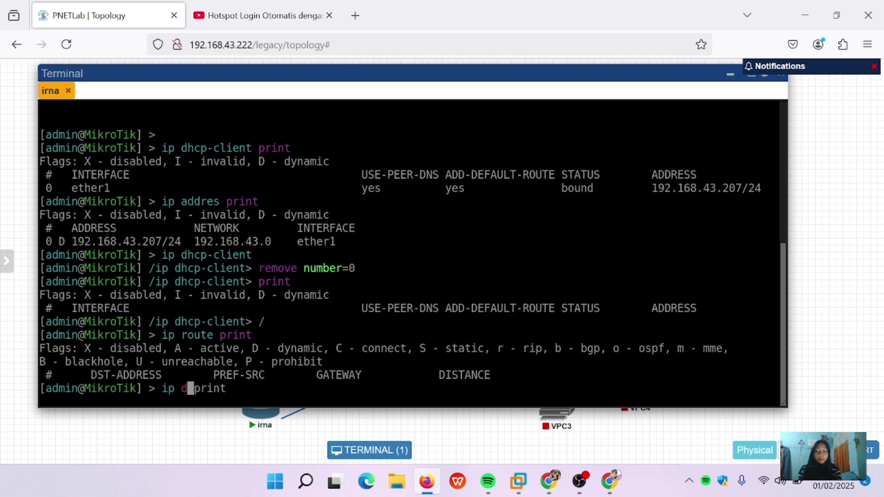
{"action": "key", "text": "Return"}
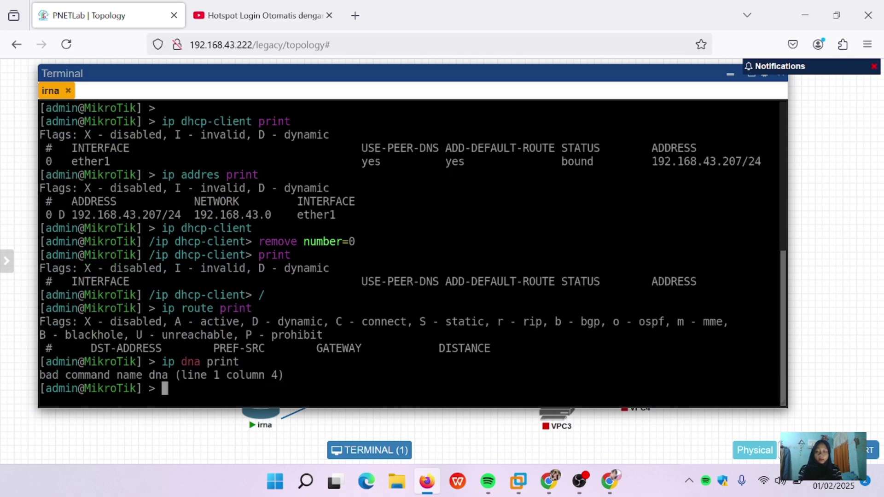
Step: Fix the typo and run 'ip dns print', which shows no DNS servers
{"action": "key", "text": "Up"}
{"action": "key", "text": "Left"}
{"action": "key", "text": "Left"}
{"action": "key", "text": "Left"}
{"action": "key", "text": "Left"}
{"action": "key", "text": "Left"}
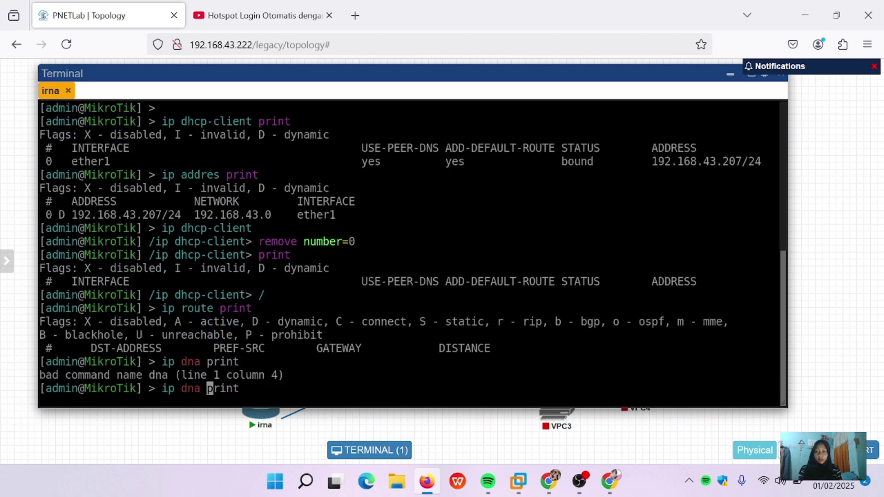
{"action": "key", "text": "Left"}
{"action": "key", "text": "BackSpace"}
{"action": "type", "text": "s"}
{"action": "key", "text": "Return"}
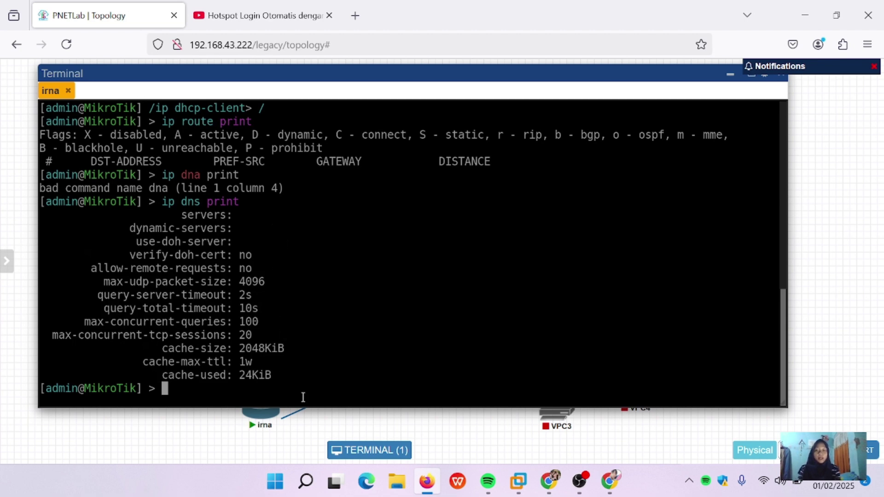
Step: Run 'ip address add address=192.168.43.207/24 interface=ether1', correcting typos before submitting
{"action": "type", "text": "ip ad"}
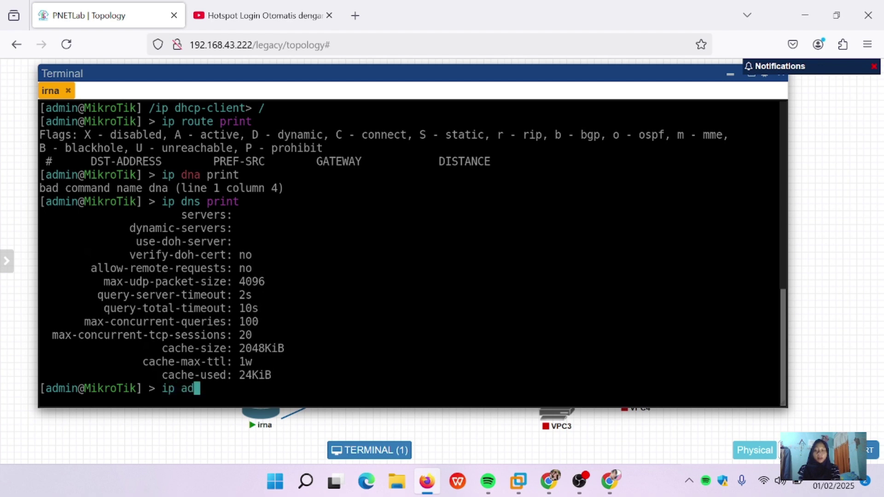
{"action": "type", "text": "dress"}
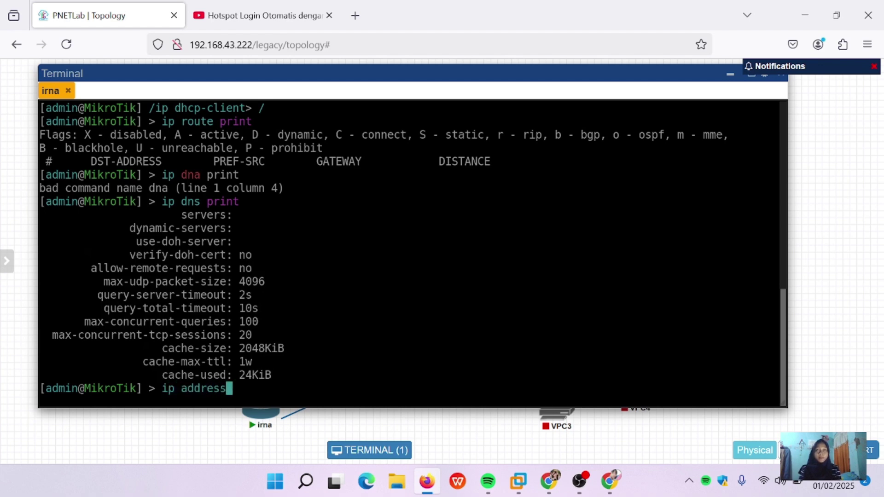
{"action": "type", "text": " add a"}
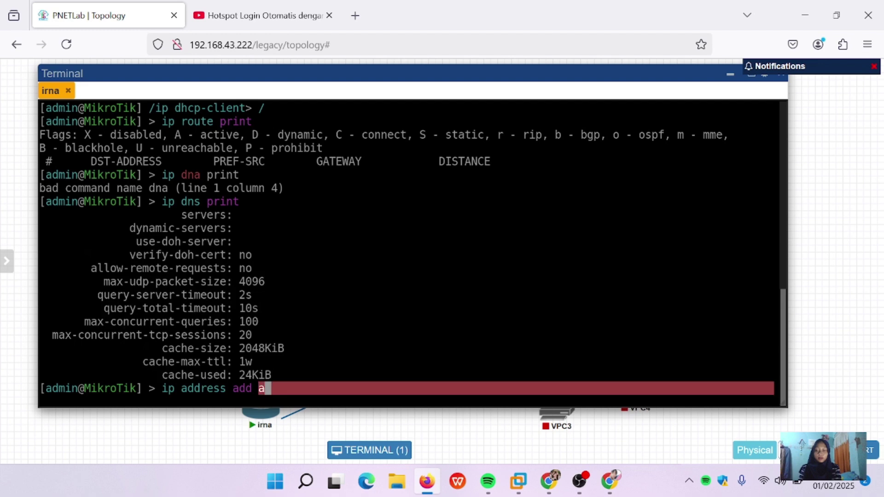
{"action": "type", "text": "dress"}
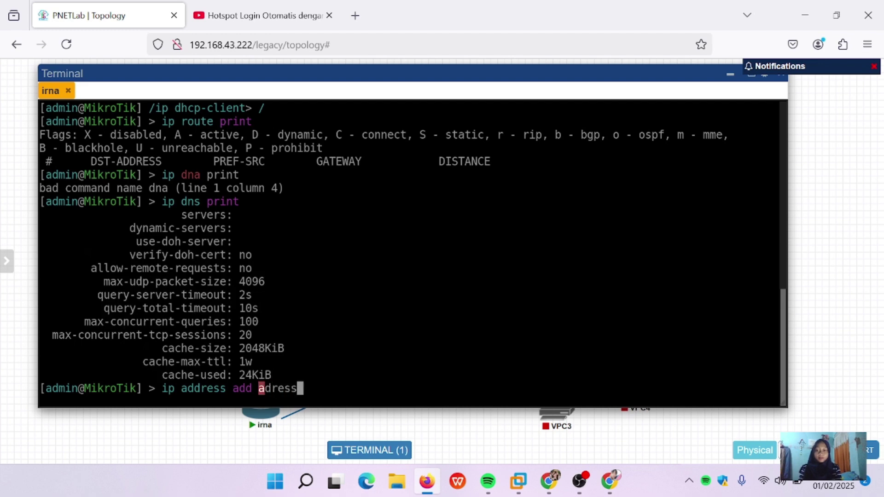
{"action": "key", "text": "BackSpace"}
{"action": "key", "text": "BackSpace"}
{"action": "key", "text": "BackSpace"}
{"action": "key", "text": "BackSpace"}
{"action": "type", "text": "dress"}
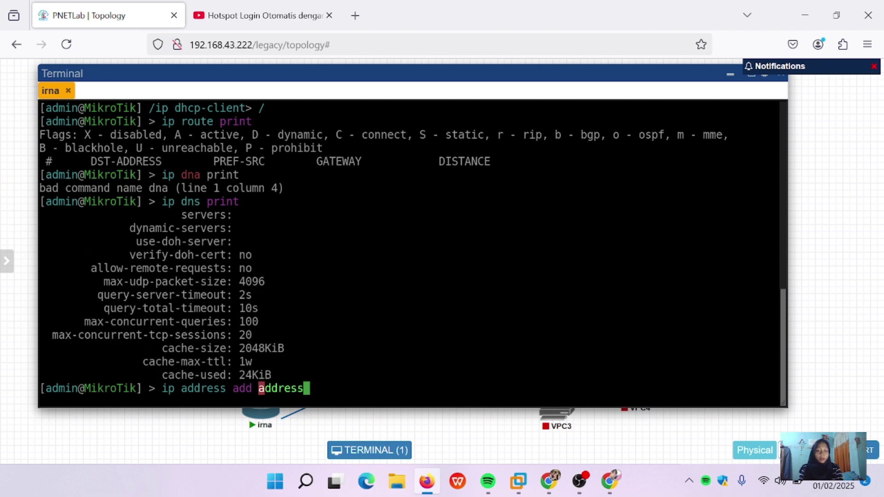
{"action": "type", "text": "+"}
{"action": "key", "text": "BackSpace"}
{"action": "type", "text": "=192."}
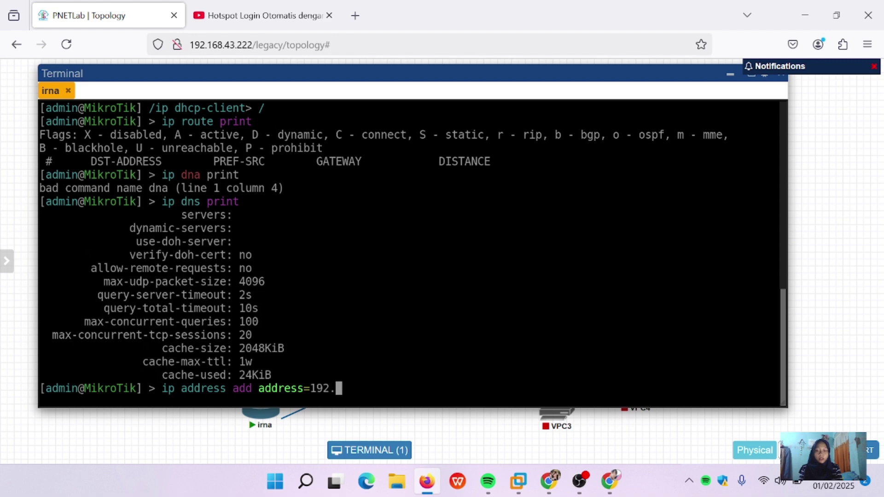
{"action": "type", "text": "168.43.20"}
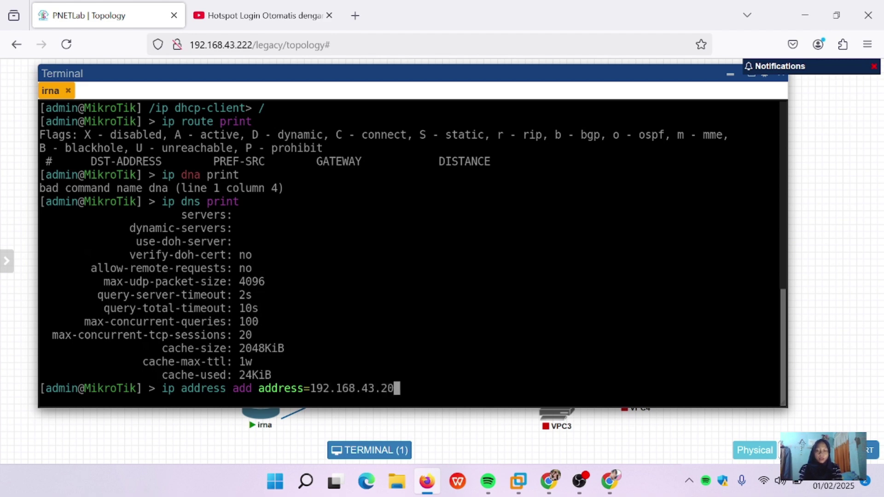
{"action": "type", "text": "7/"}
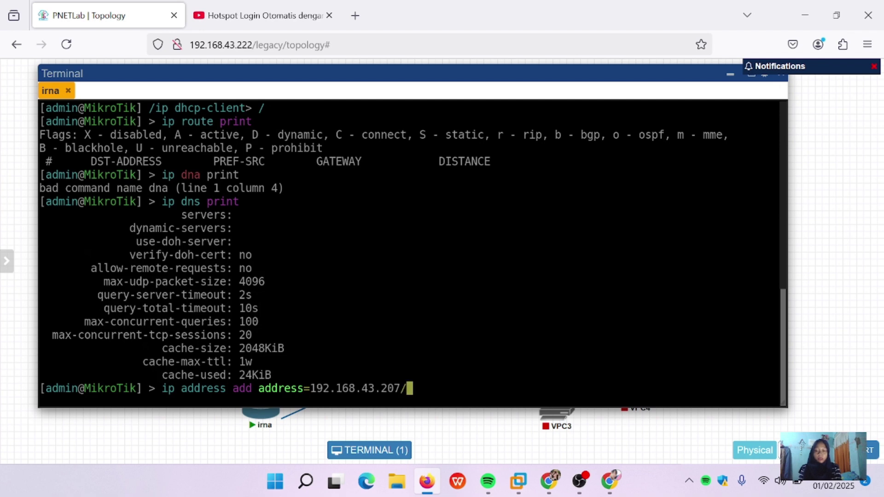
{"action": "type", "text": "24"}
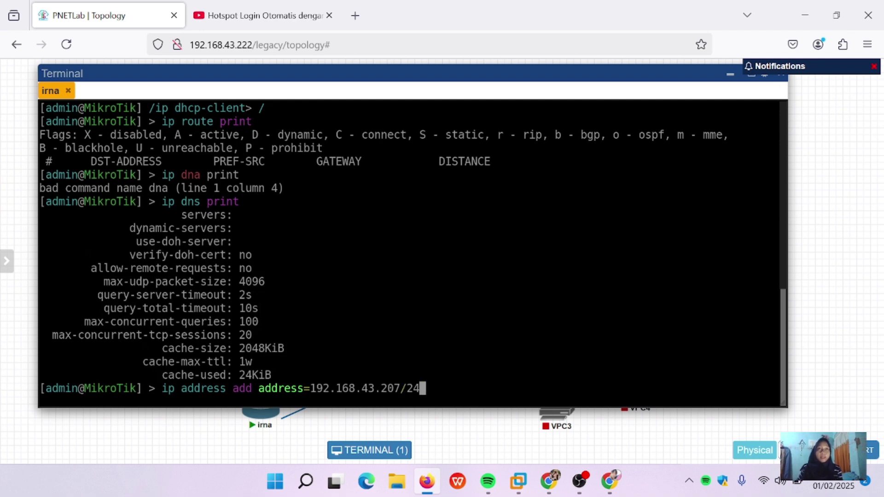
{"action": "type", "text": " i"}
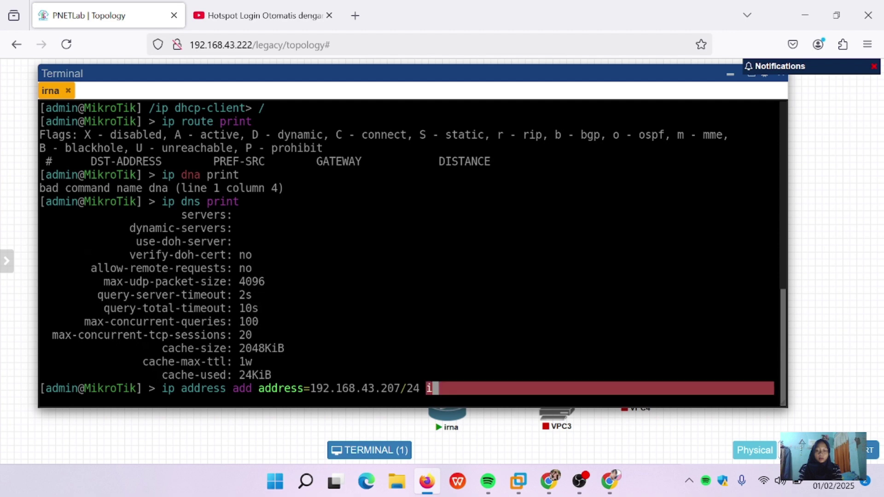
{"action": "type", "text": "nterface"}
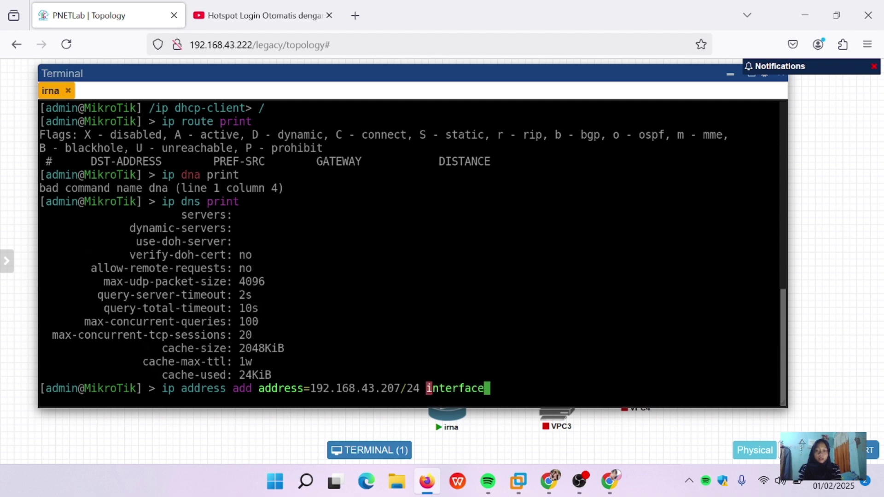
{"action": "type", "text": "=ether"}
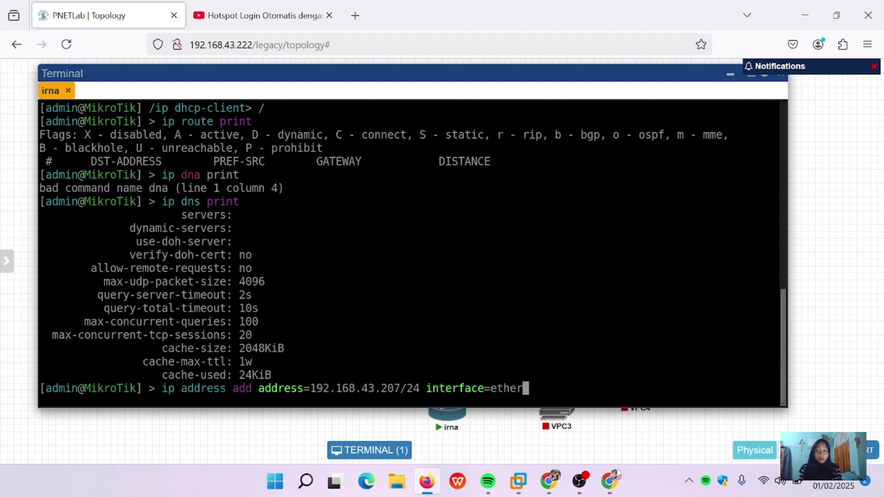
{"action": "type", "text": "1"}
{"action": "key", "text": "Return"}
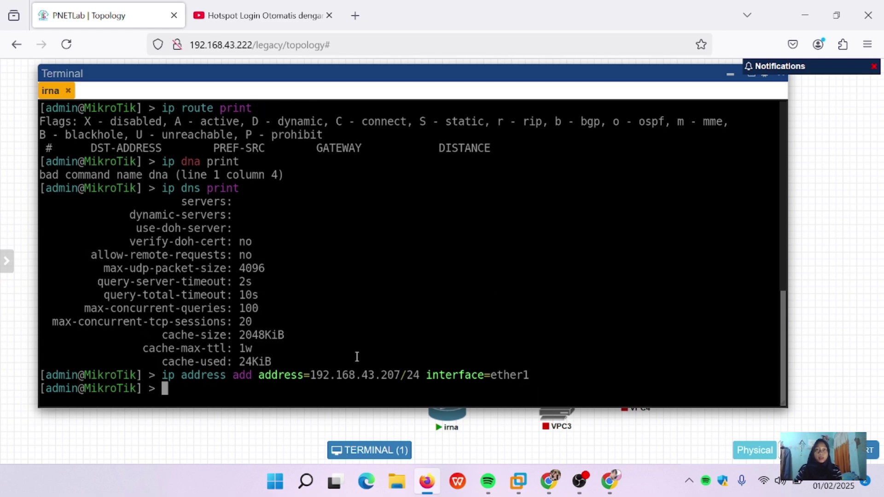
Step: Print the address table, showing 192.168.43.207/24 (network 192.168.43.0) on ether1
{"action": "type", "text": "ip adre"}
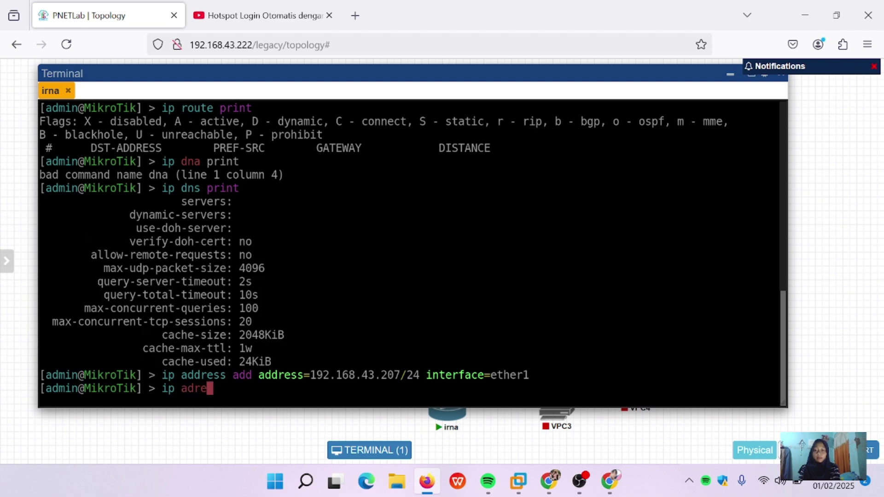
{"action": "type", "text": "ss print"}
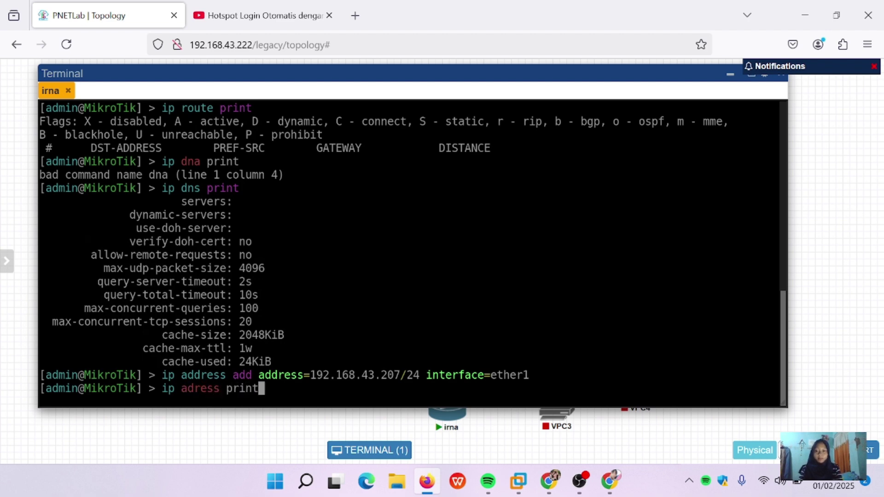
{"action": "key", "text": "Left"}
{"action": "key", "text": "Left"}
{"action": "key", "text": "Left"}
{"action": "key", "text": "Left"}
{"action": "key", "text": "Left"}
{"action": "key", "text": "Left"}
{"action": "key", "text": "Left"}
{"action": "key", "text": "Left"}
{"action": "key", "text": "Left"}
{"action": "key", "text": "Left"}
{"action": "type", "text": "dre"}
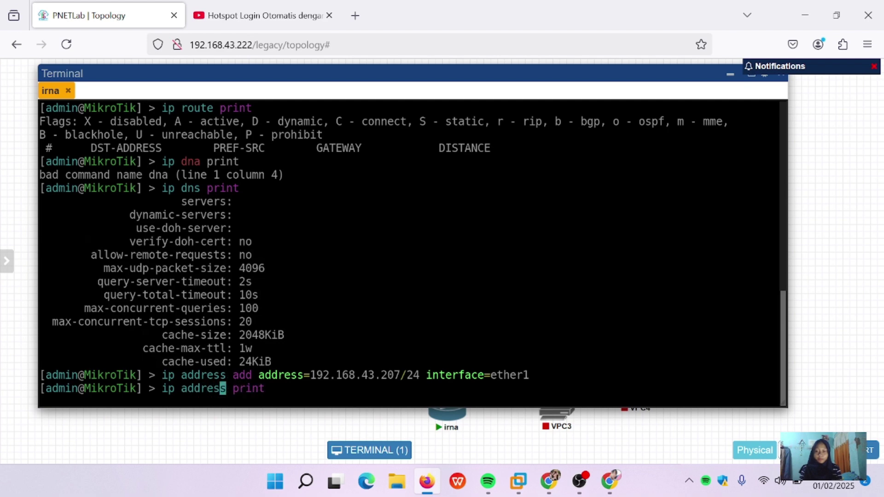
{"action": "key", "text": "Return"}
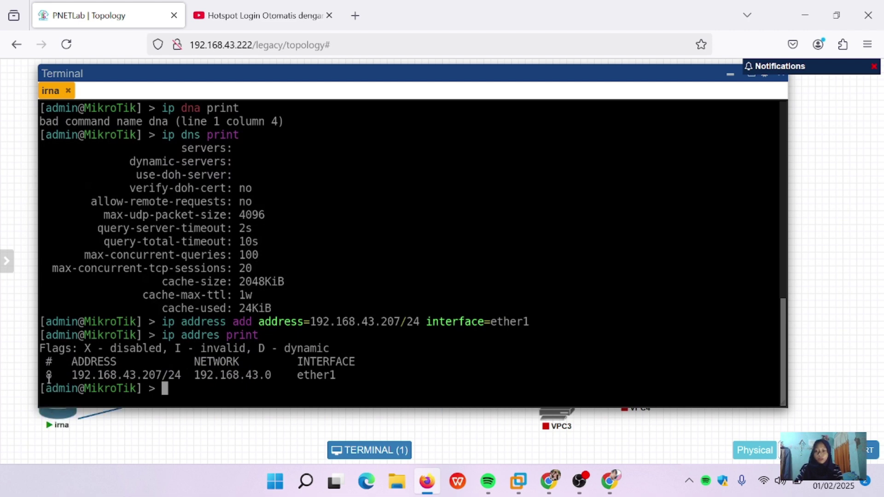
{"action": "left_click_drag", "start_coordinate": [48, 377], "coordinate": [258, 387]}
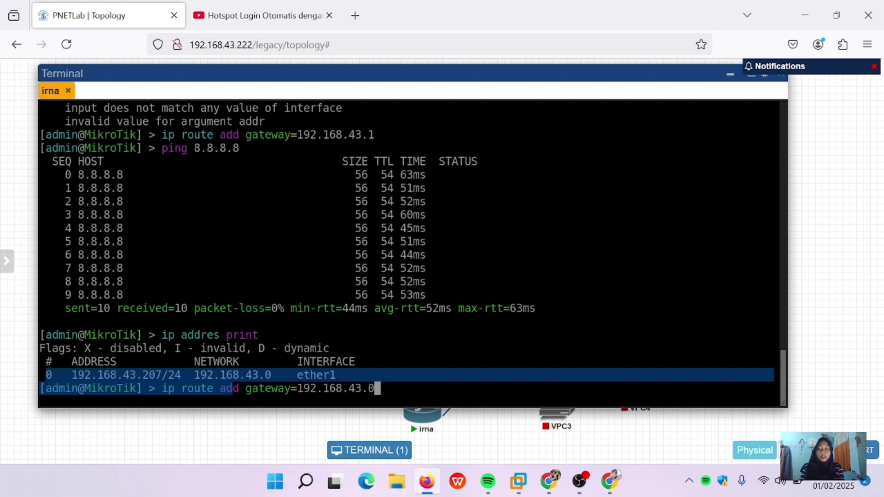
{"action": "key", "text": "BackSpace"}
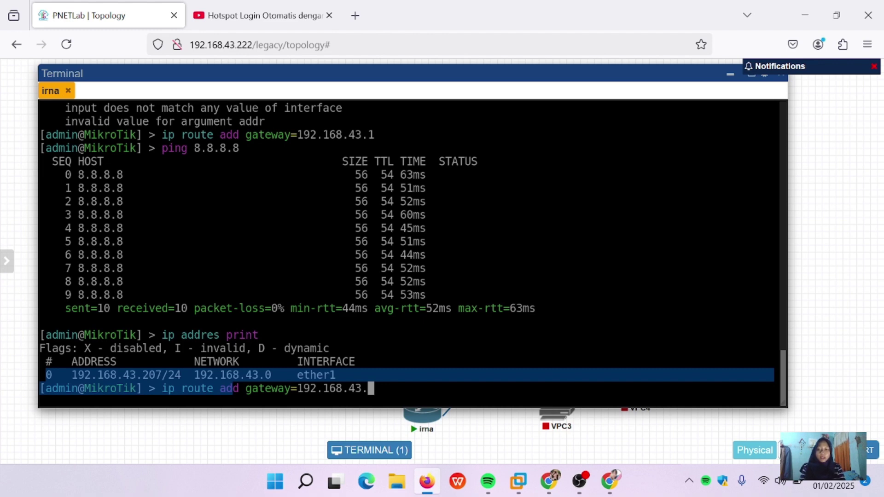
Step: Add a route via gateway 192.168.43.1, then ping 8.8.8.8 for 5/5 replies
{"action": "type", "text": "1"}
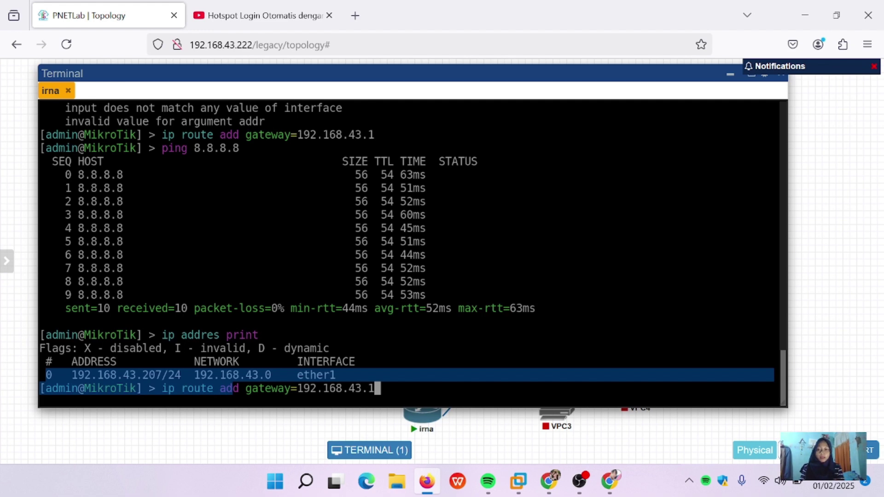
{"action": "key", "text": "Return"}
{"action": "key", "text": "Up"}
{"action": "key", "text": "Up"}
{"action": "key", "text": "Up"}
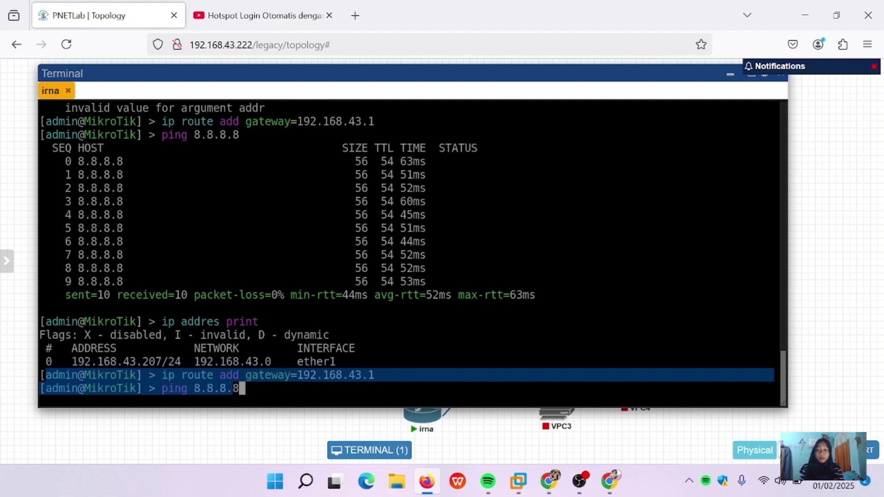
{"action": "key", "text": "Return"}
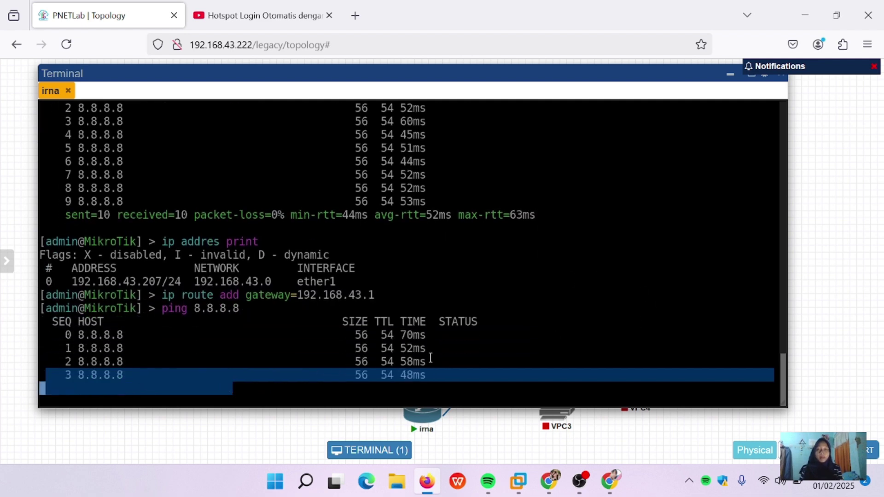
{"action": "key", "text": "ctrl+c"}
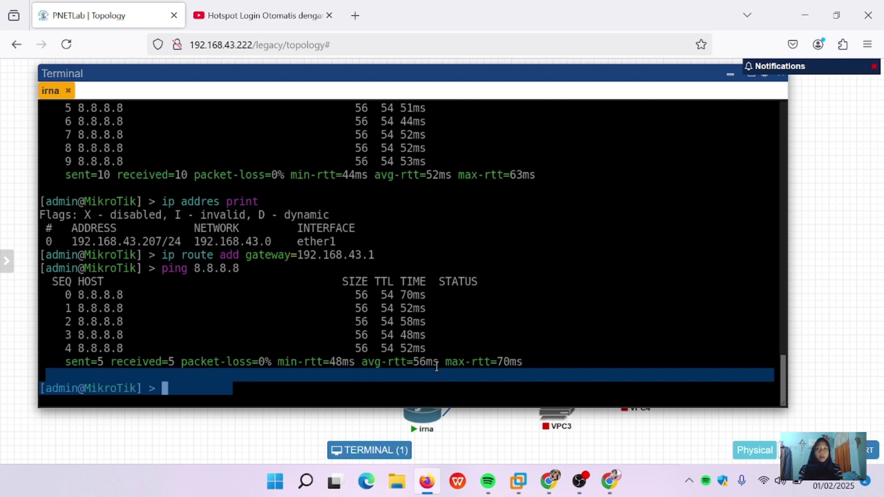
Step: Run 'ip dns set servers=8.8.8.8', fixing the typos in the command first
{"action": "type", "text": "ip"}
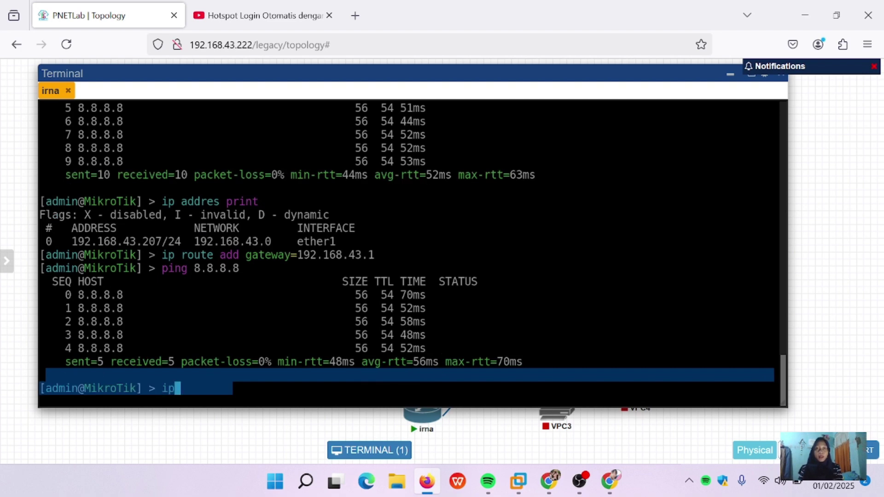
{"action": "type", "text": " dns ser "}
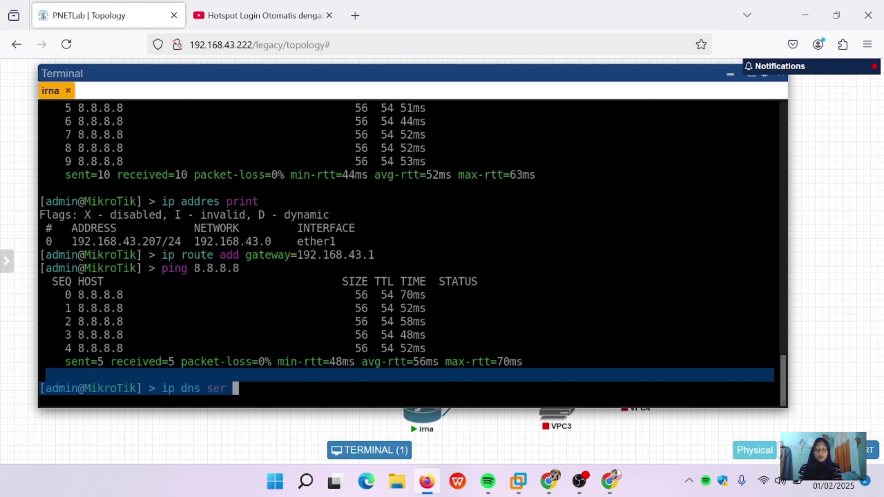
{"action": "type", "text": "servers"}
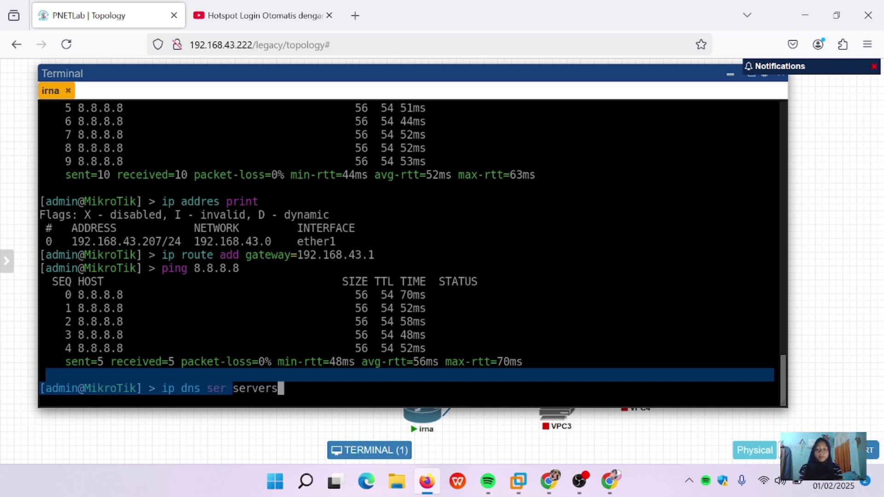
{"action": "key", "text": "BackSpace"}
{"action": "key", "text": "BackSpace"}
{"action": "key", "text": "BackSpace"}
{"action": "key", "text": "BackSpace"}
{"action": "key", "text": "BackSpace"}
{"action": "key", "text": "BackSpace"}
{"action": "key", "text": "BackSpace"}
{"action": "key", "text": "BackSpace"}
{"action": "key", "text": "BackSpace"}
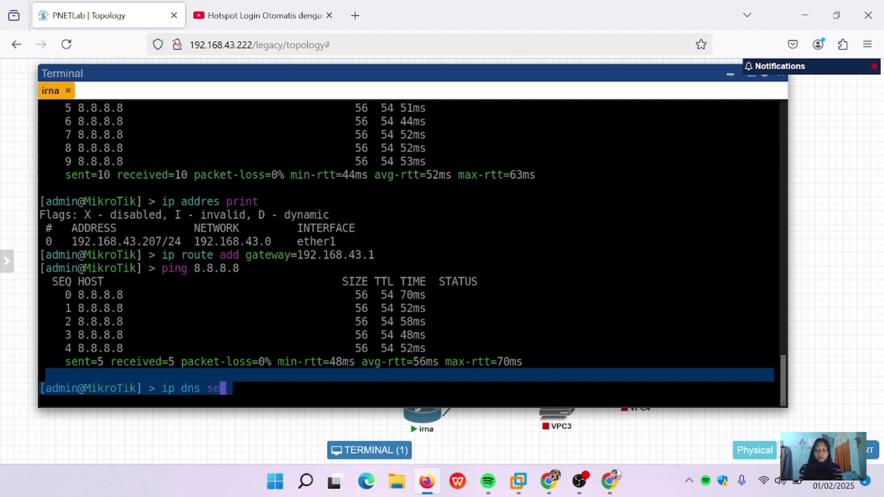
{"action": "type", "text": "t servers"}
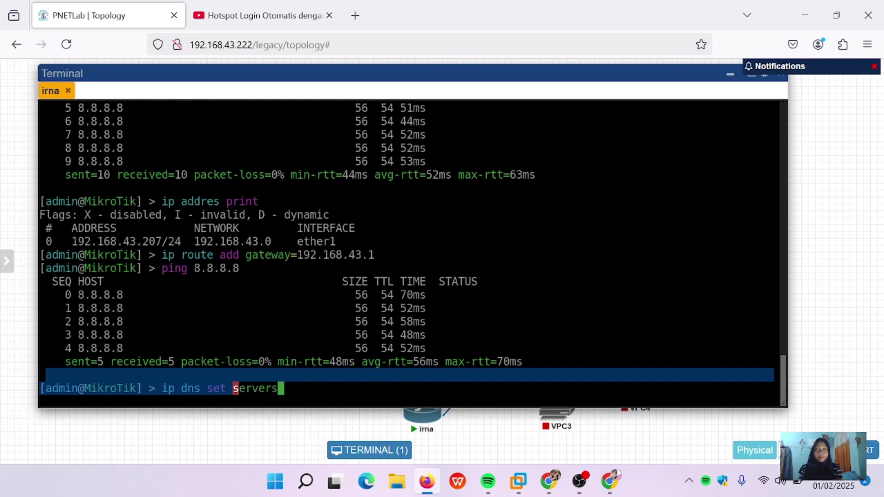
{"action": "type", "text": "="}
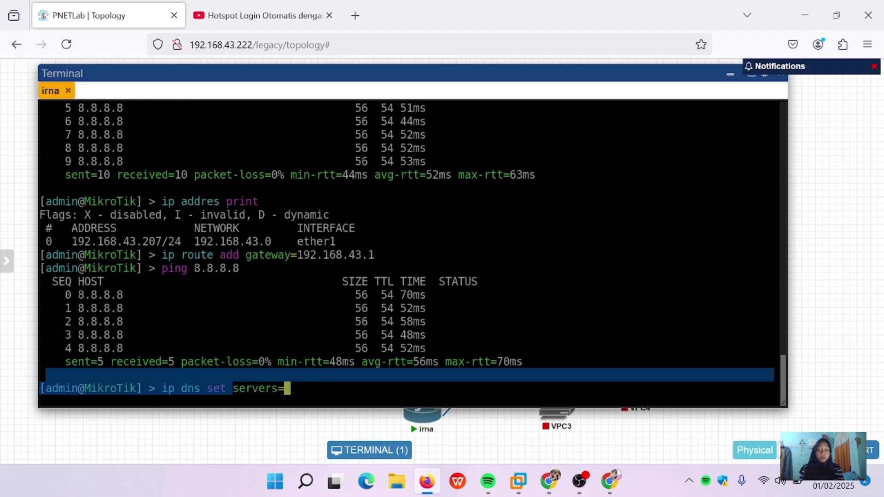
{"action": "key", "text": "BackSpace"}
{"action": "type", "text": "8.88.8"}
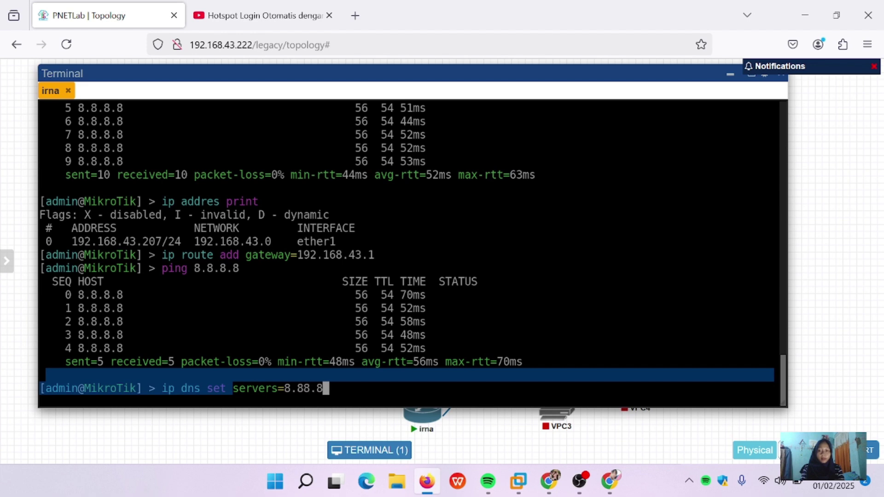
{"action": "key", "text": "BackSpace"}
{"action": "key", "text": "BackSpace"}
{"action": "key", "text": "BackSpace"}
{"action": "type", "text": ".8.8"}
{"action": "key", "text": "Return"}
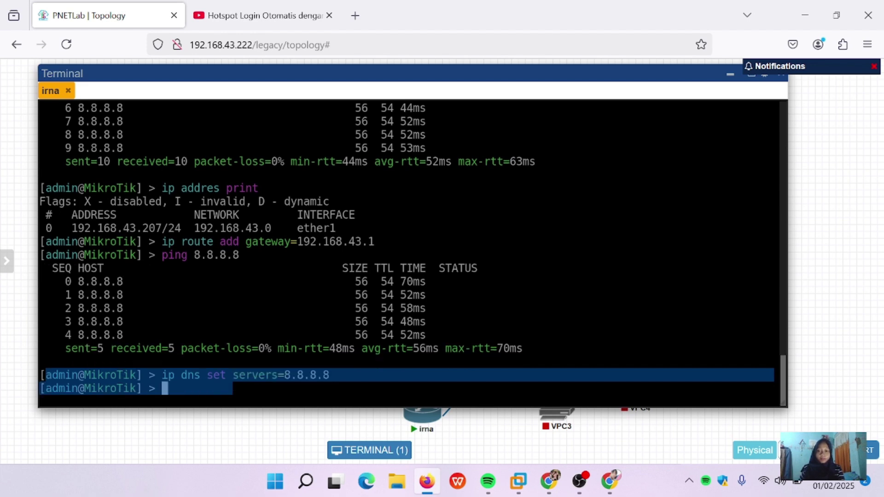
Step: Ping google.com, rerunning the stalled attempt, until 142.250.4.139 answers 9/9 with no loss
{"action": "type", "text": "p"}
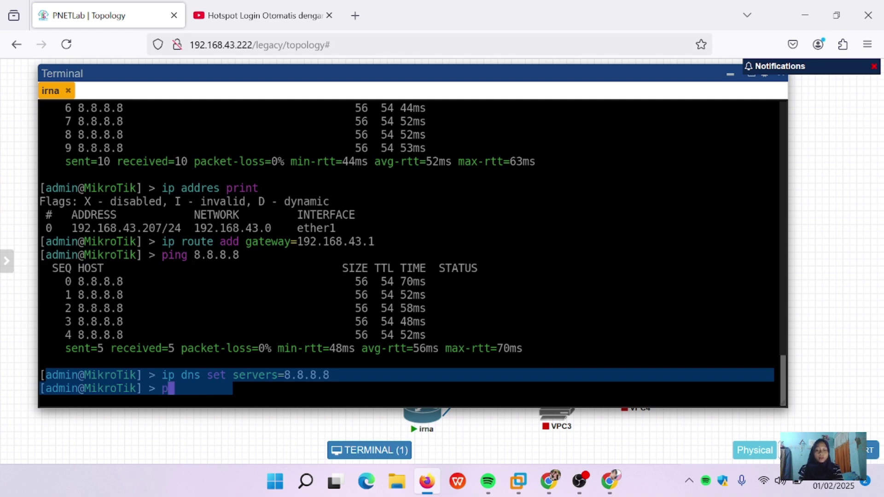
{"action": "type", "text": "ing goo"}
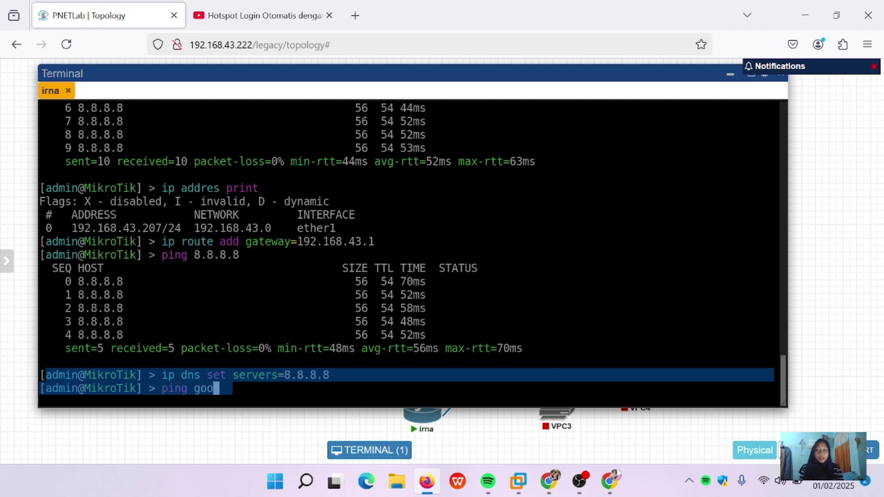
{"action": "type", "text": "gle.com"}
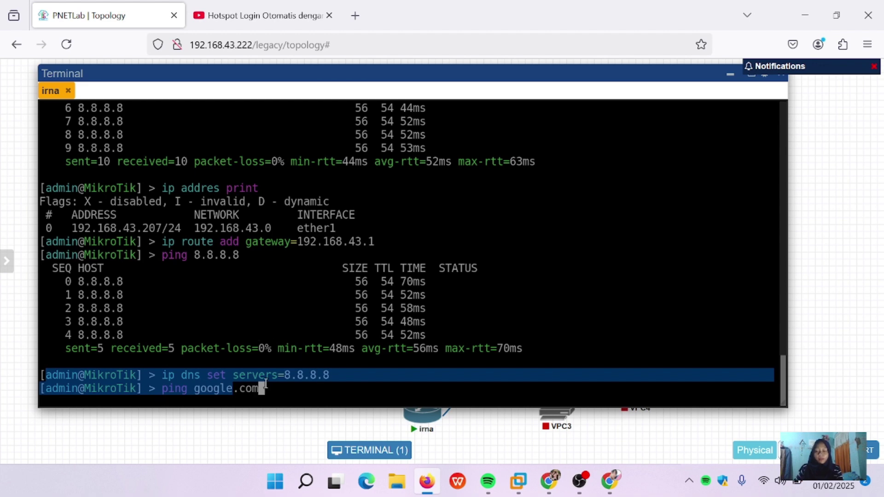
{"action": "key", "text": "Return"}
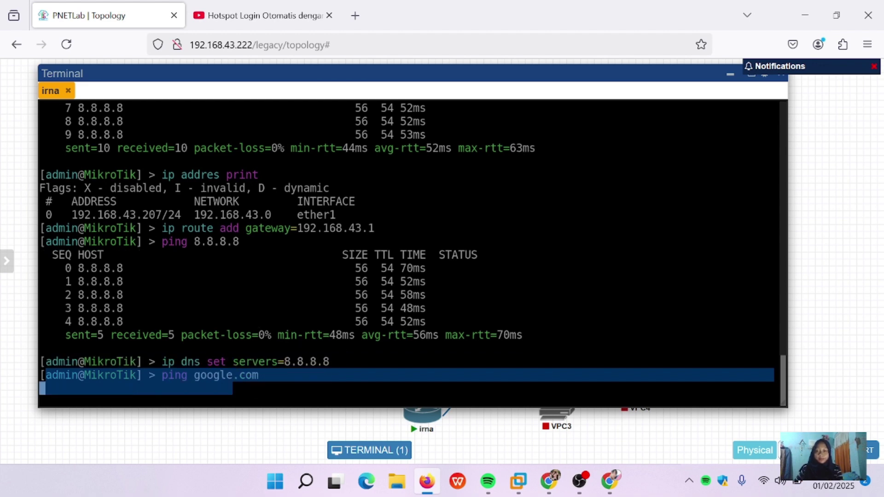
{"action": "key", "text": "ctrl+c"}
{"action": "key", "text": "Up"}
{"action": "key", "text": "Return"}
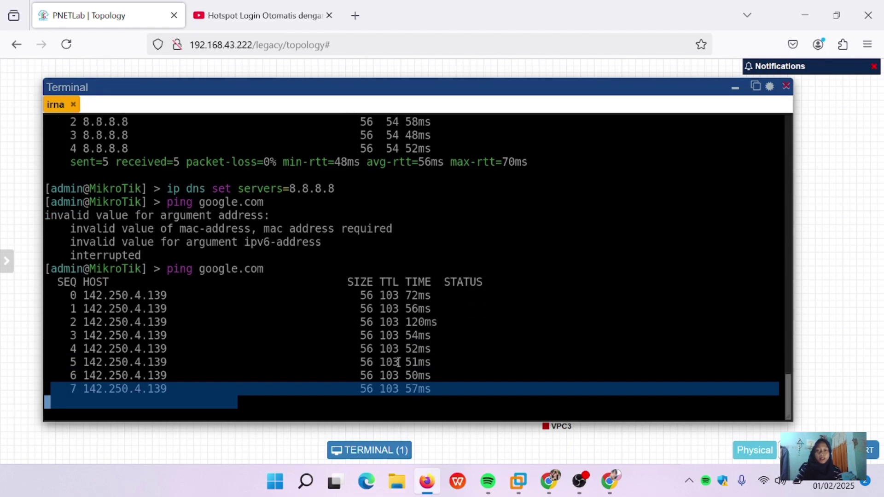
{"action": "key", "text": "ctrl+c"}
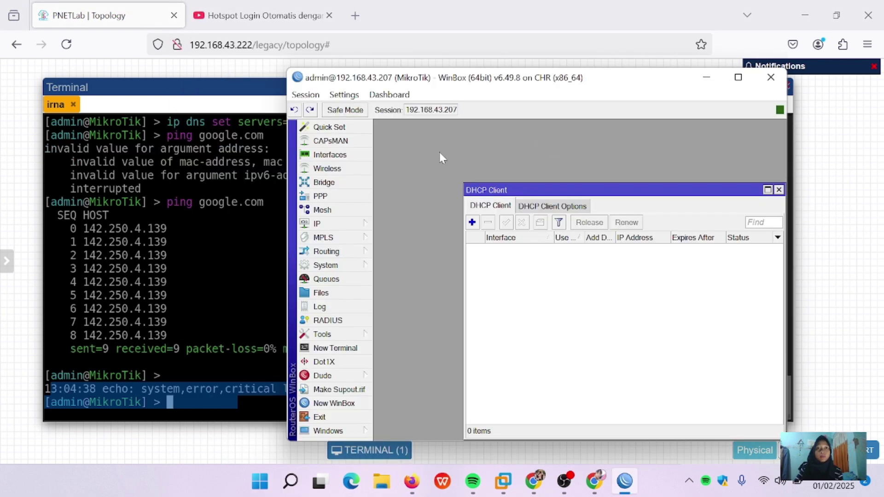
Step: Open IP > Addresses and inspect the 192.168.43.207/24 address entry
{"action": "left_click", "coordinate": [338, 225]}
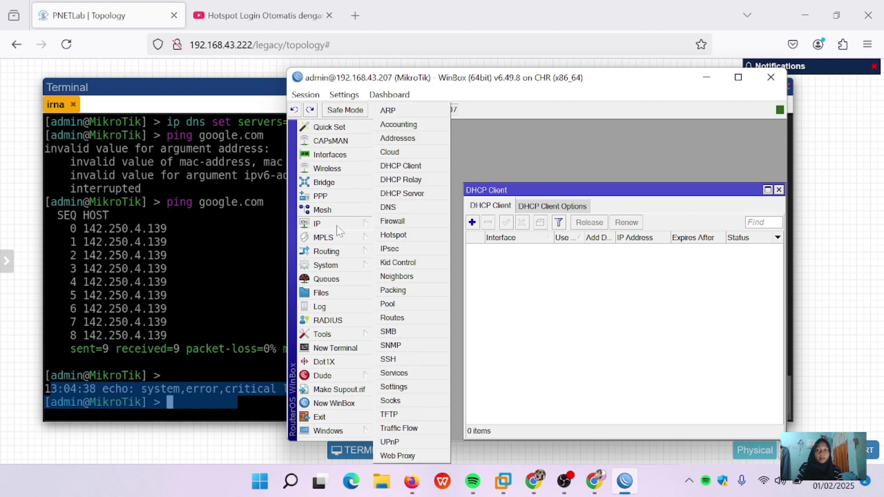
{"action": "left_click", "coordinate": [397, 138]}
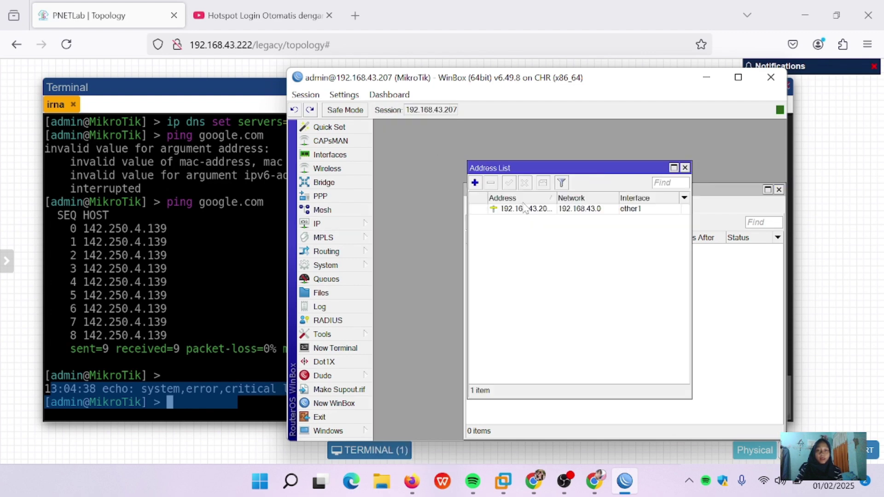
{"action": "double_click", "coordinate": [524, 210]}
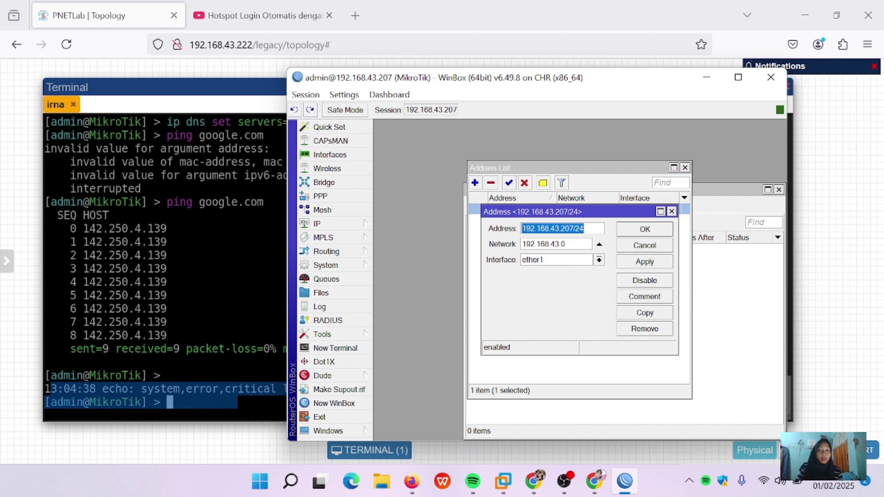
{"action": "left_click", "coordinate": [550, 230]}
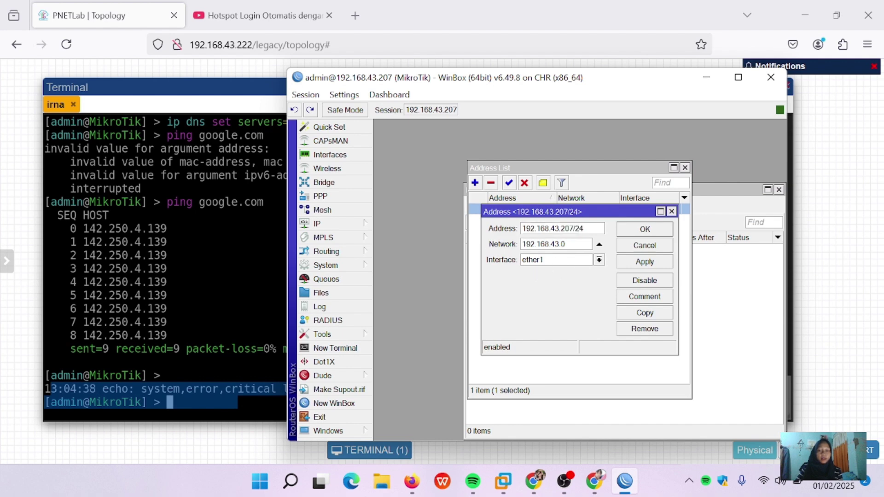
{"action": "left_click", "coordinate": [672, 212]}
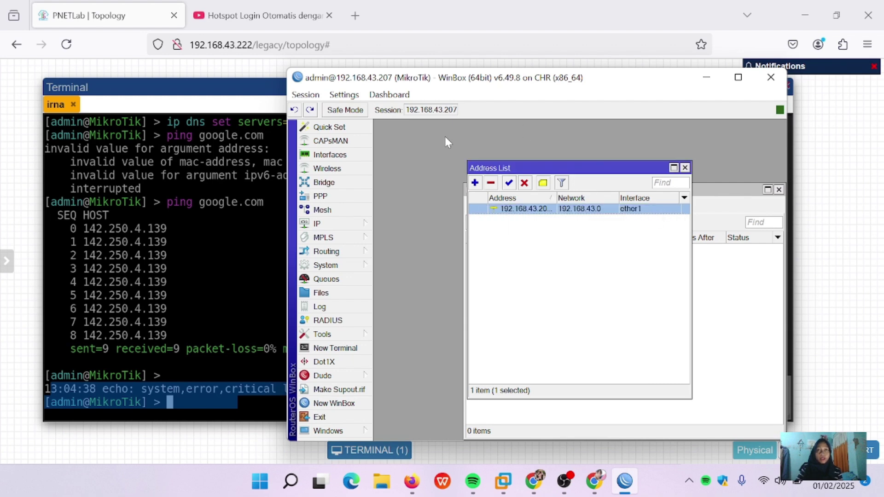
Step: Open IP > Routes, showing two 0.0.0.0/0 routes via 192.168.43.1 and 192.168.43.0/24
{"action": "left_click", "coordinate": [342, 223]}
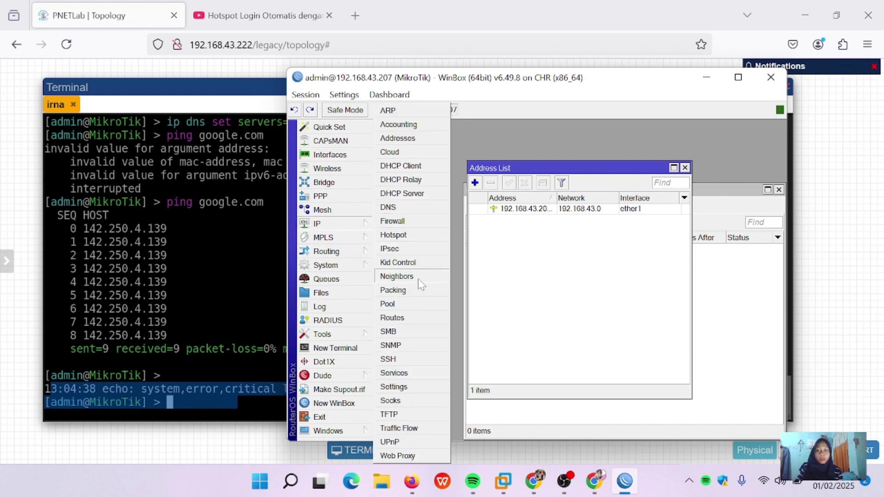
{"action": "left_click", "coordinate": [415, 319]}
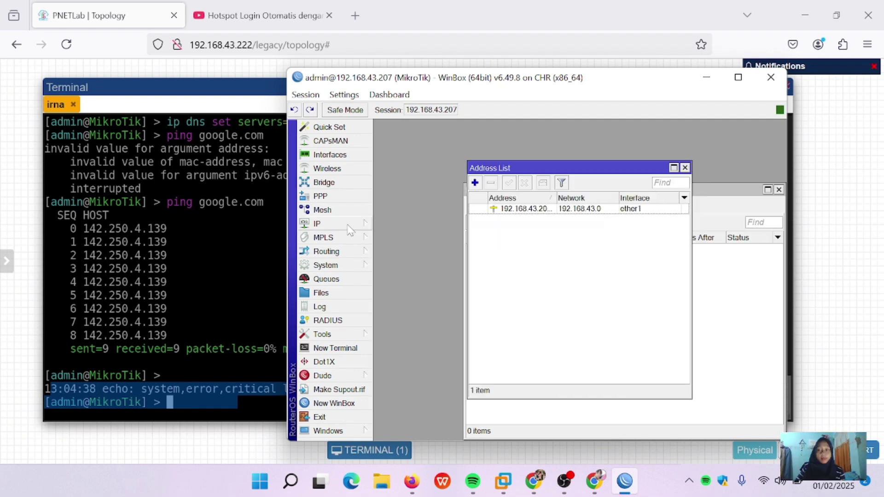
{"action": "left_click", "coordinate": [348, 225]}
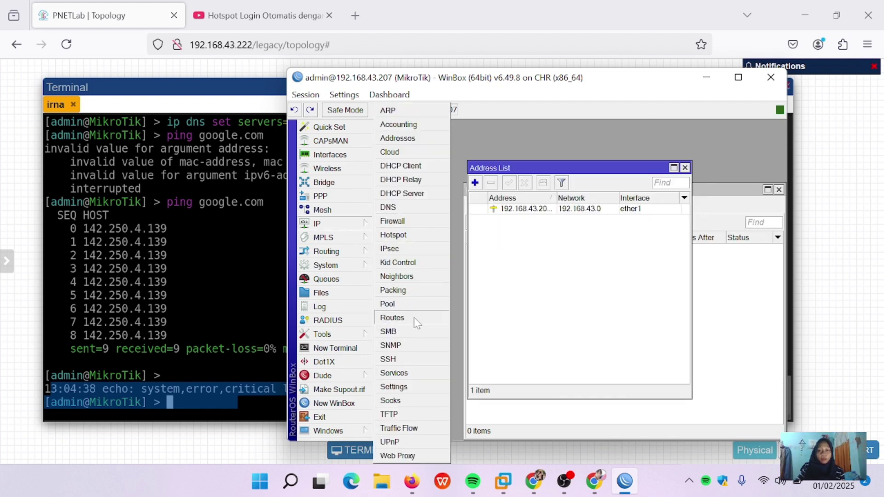
{"action": "left_click", "coordinate": [414, 317]}
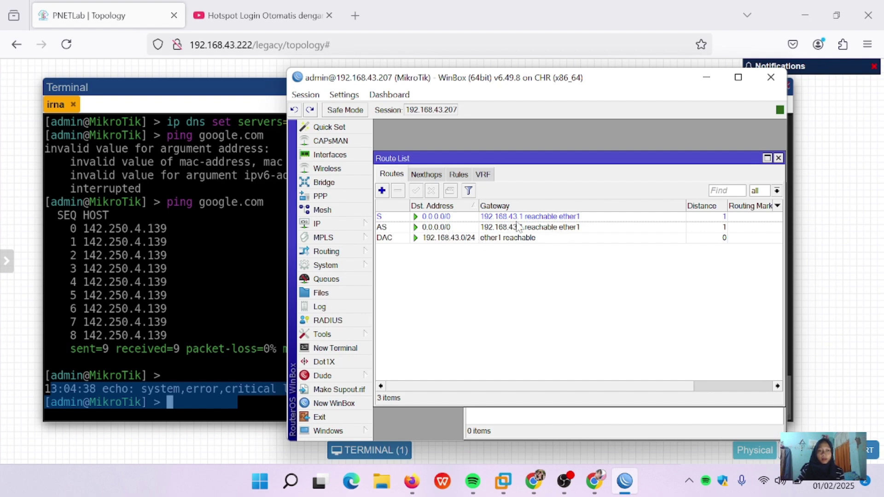
Step: Delete the AS 0.0.0.0/0 route and add a new default route with gateway 192.168.43.1
{"action": "left_click", "coordinate": [436, 228]}
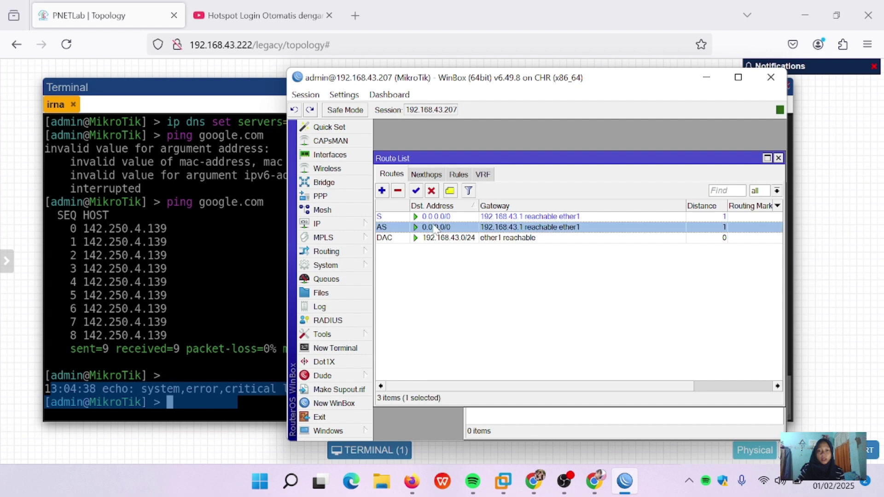
{"action": "left_click", "coordinate": [398, 190]}
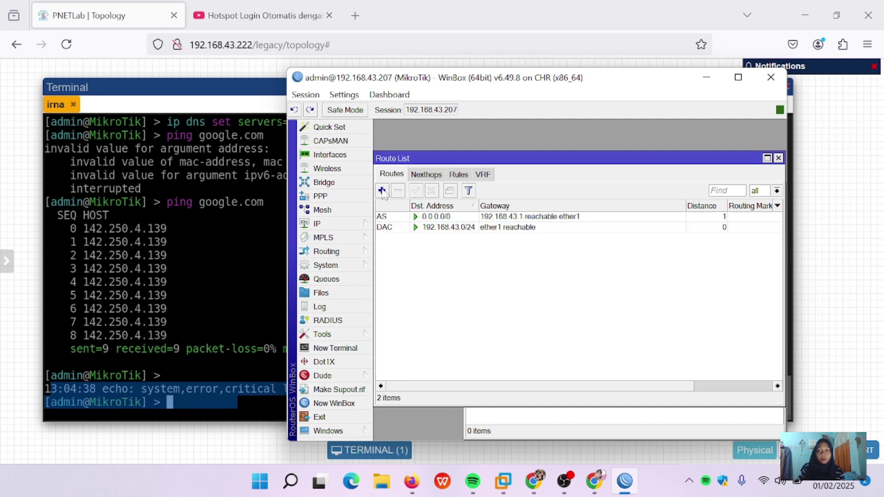
{"action": "left_click", "coordinate": [382, 190]}
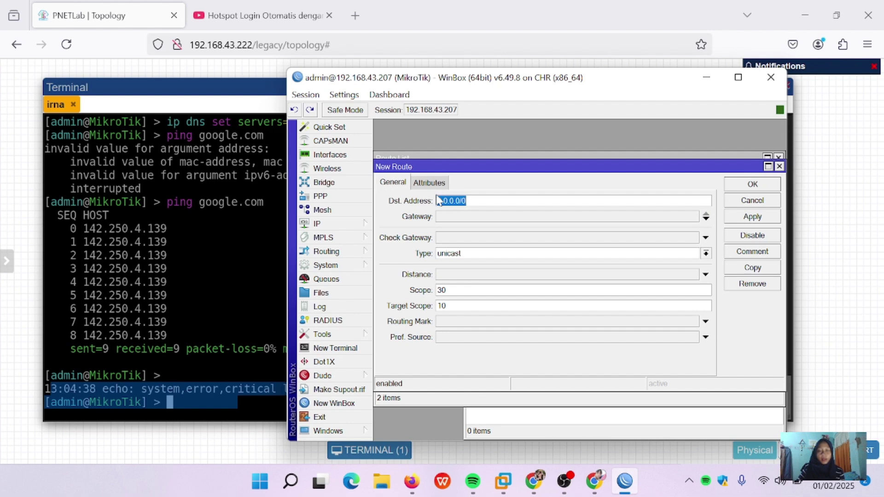
{"action": "left_click", "coordinate": [505, 218]}
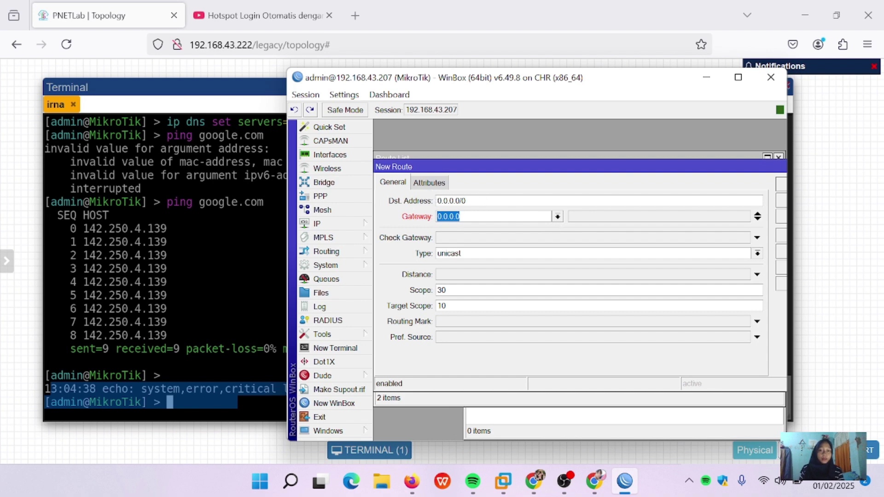
{"action": "key", "text": "BackSpace"}
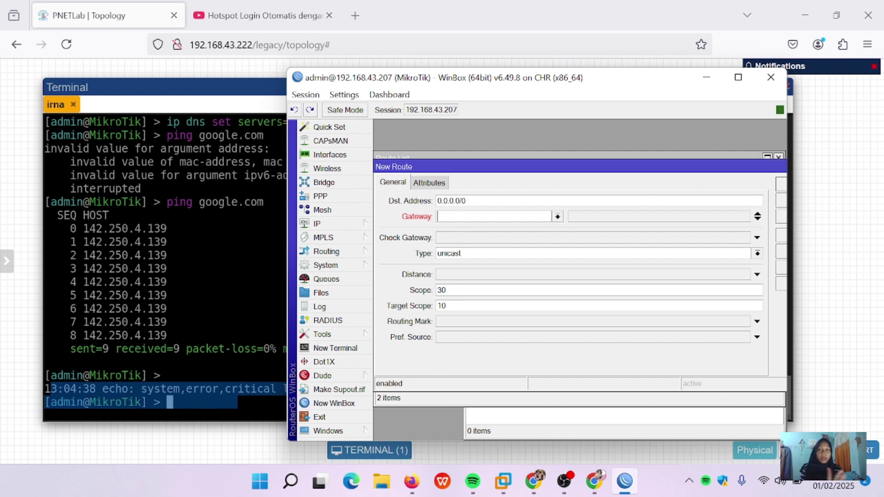
{"action": "type", "text": "192.16"}
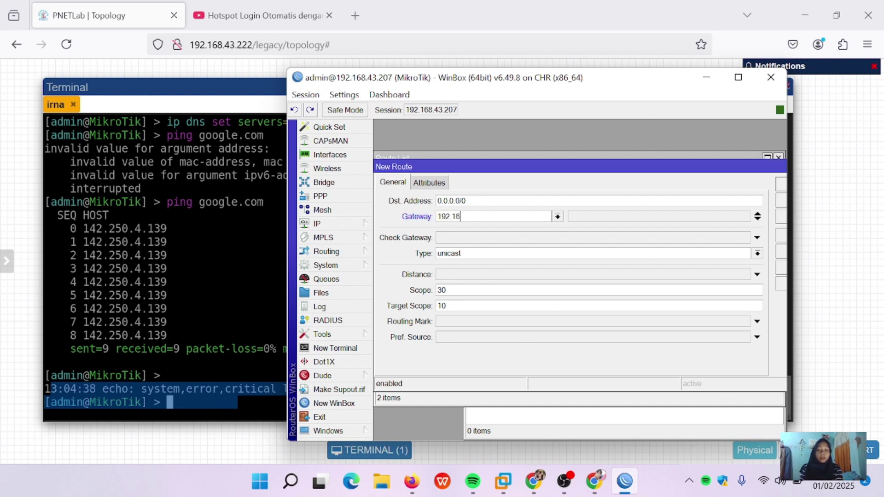
{"action": "type", "text": "8.43.1"}
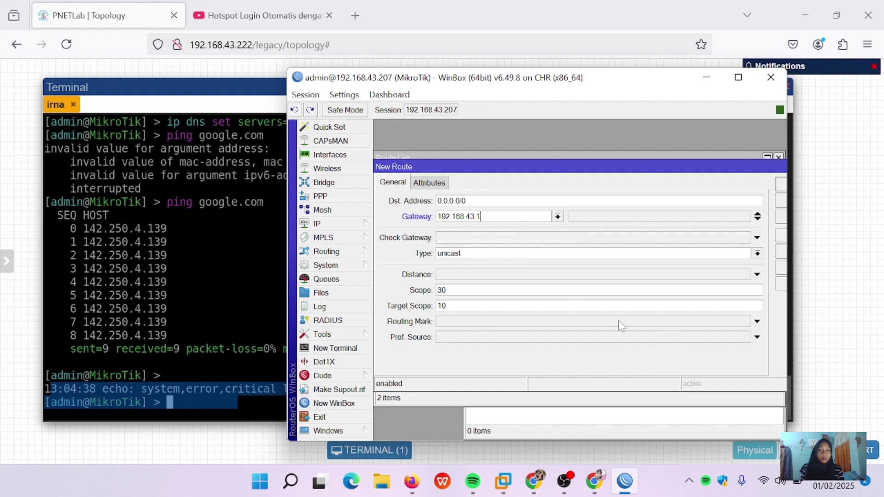
{"action": "left_click_drag", "start_coordinate": [773, 168], "coordinate": [710, 174]}
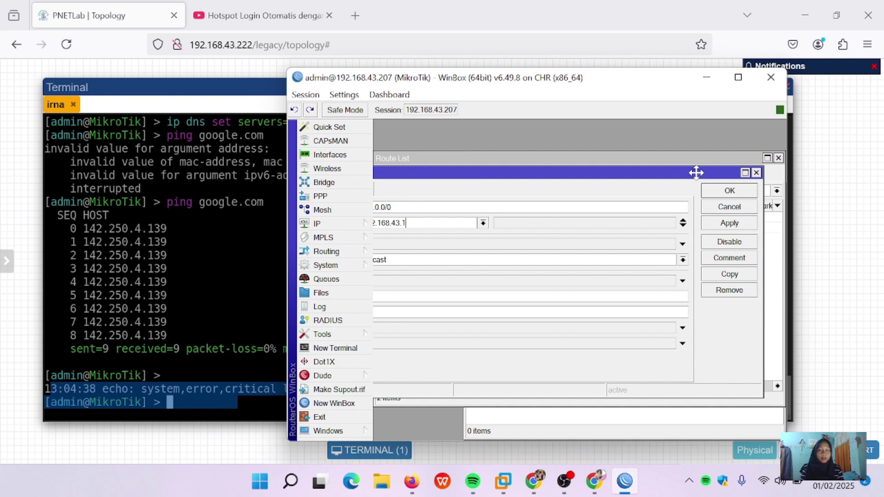
{"action": "left_click", "coordinate": [731, 223]}
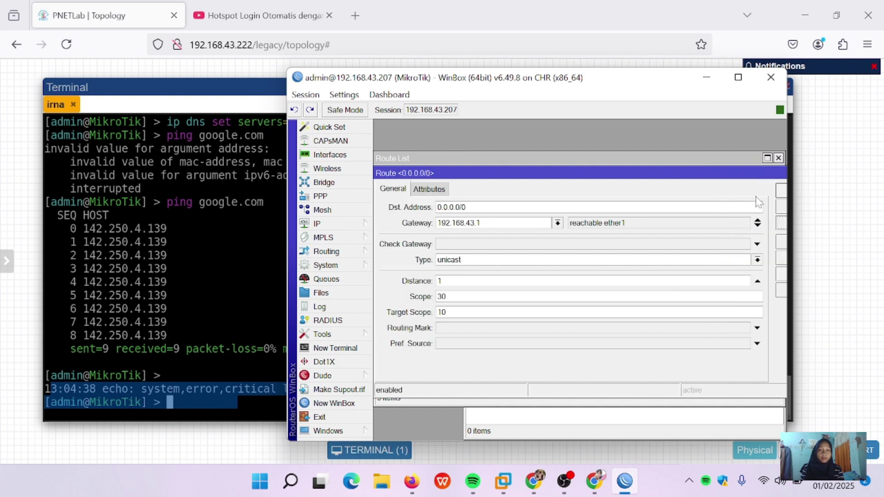
{"action": "left_click", "coordinate": [781, 191]}
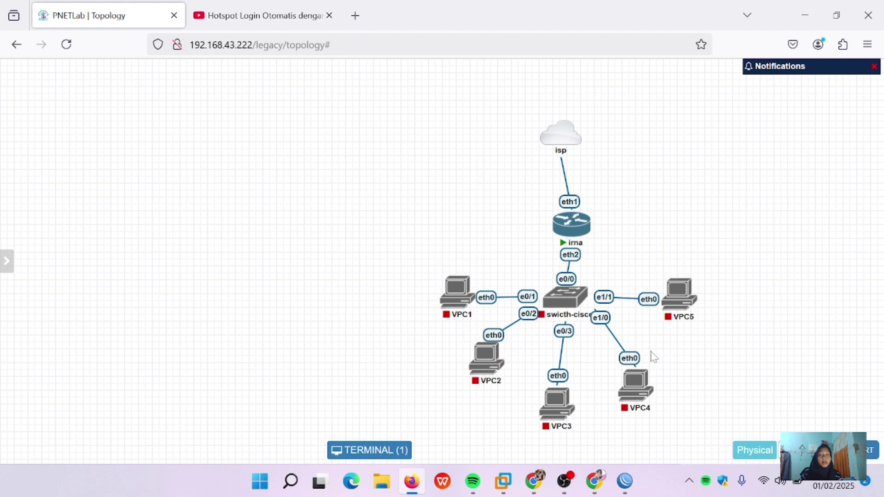
Step: Nudge the isp cloud node right, then back left so it sits just above irna
{"action": "mouse_move", "coordinate": [444, 295]}
{"action": "mouse_move", "coordinate": [562, 217]}
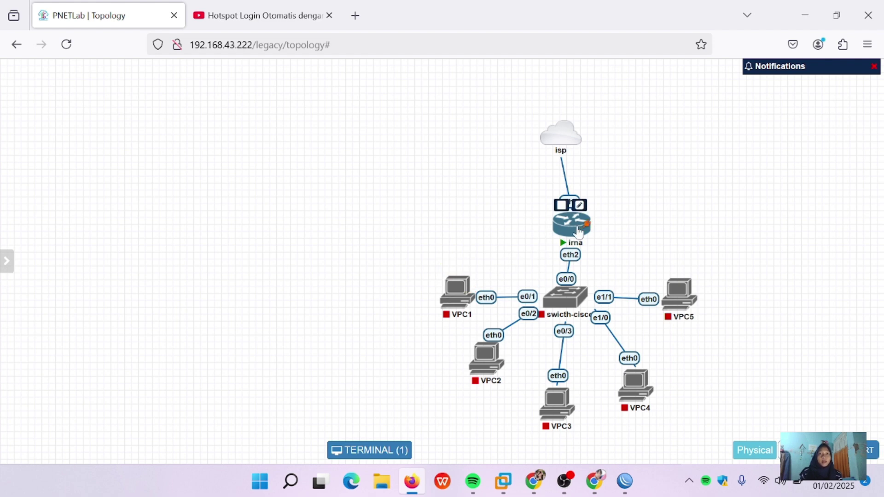
{"action": "mouse_move", "coordinate": [566, 148]}
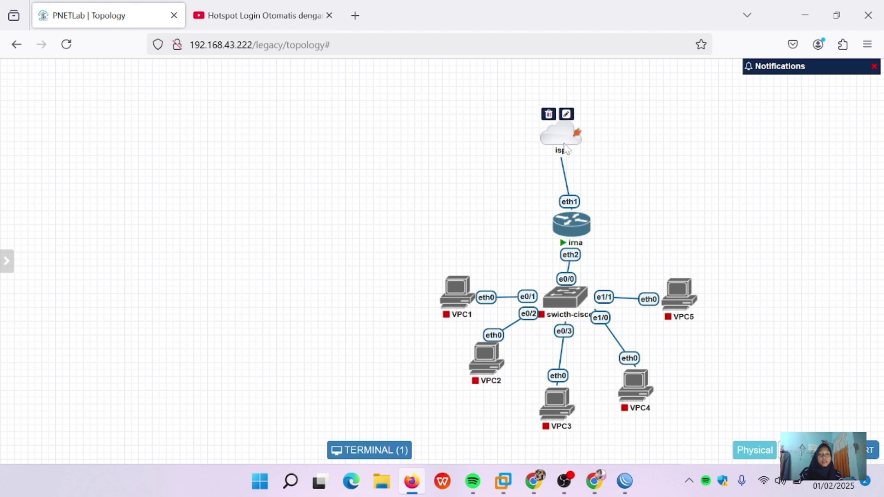
{"action": "left_click_drag", "start_coordinate": [564, 147], "coordinate": [578, 151]}
{"action": "mouse_move", "coordinate": [555, 225]}
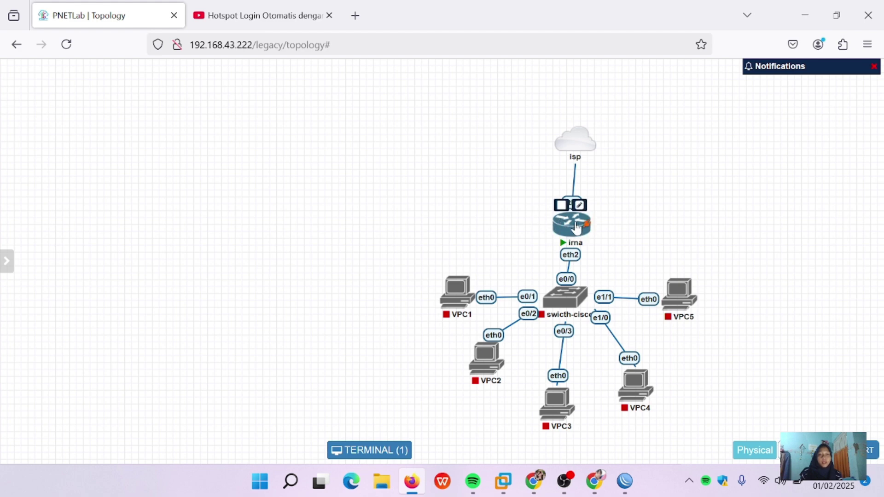
{"action": "mouse_move", "coordinate": [494, 371]}
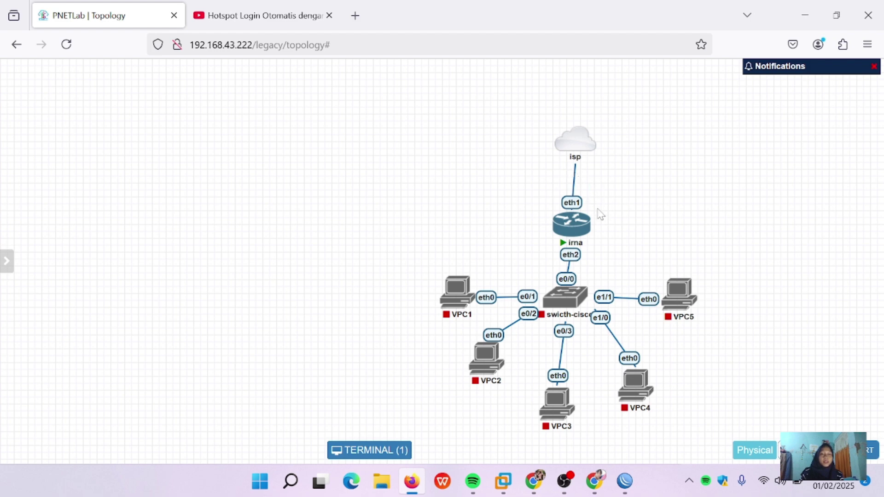
{"action": "mouse_move", "coordinate": [579, 156]}
{"action": "left_mouse_down"}
{"action": "mouse_move", "coordinate": [560, 161]}
{"action": "mouse_move", "coordinate": [566, 147]}
{"action": "mouse_move", "coordinate": [575, 159]}
{"action": "left_mouse_up"}
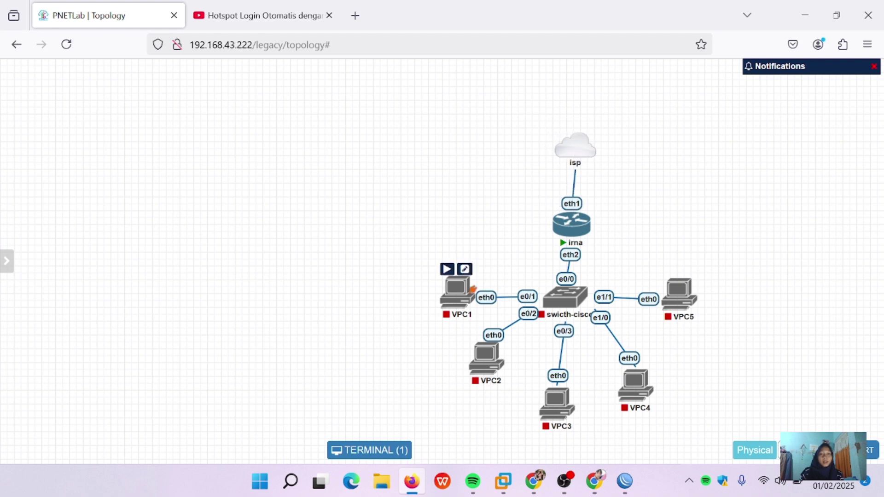
{"action": "mouse_move", "coordinate": [475, 274]}
{"action": "left_click_drag", "start_coordinate": [575, 150], "coordinate": [565, 148]}
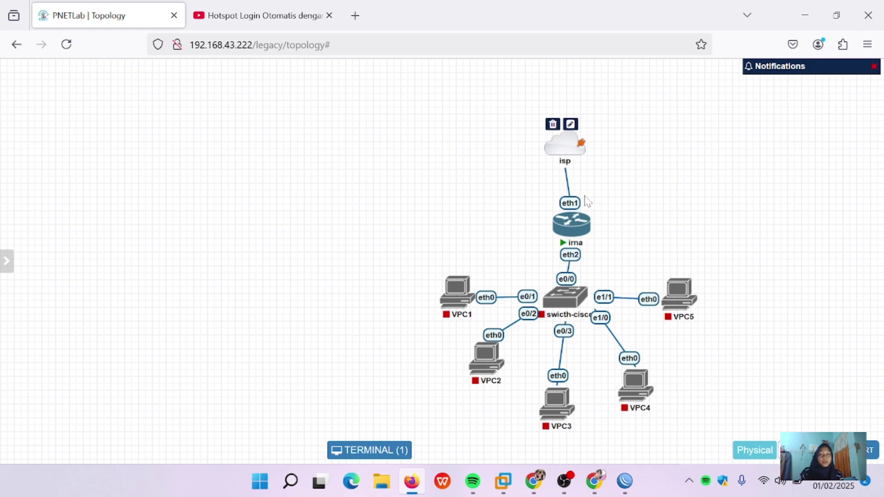
Step: Close WinBox's DHCP server, route and address list windows
{"action": "mouse_move", "coordinate": [624, 481]}
{"action": "left_click", "coordinate": [631, 410]}
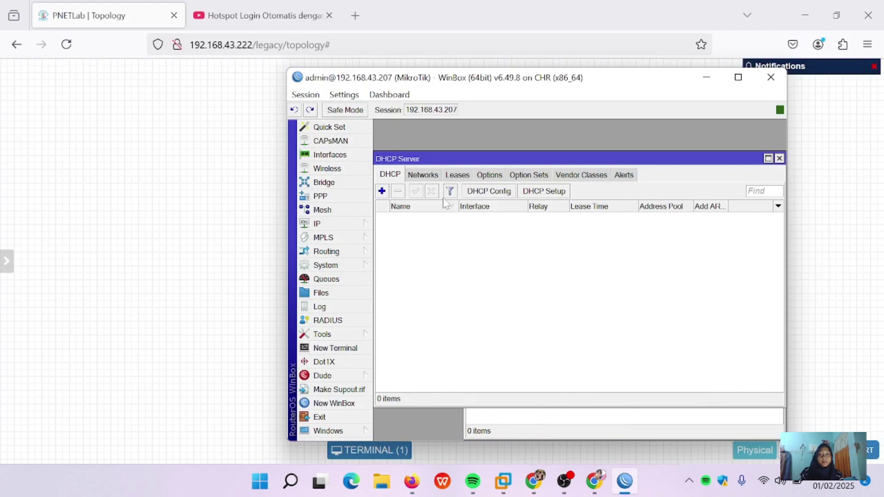
{"action": "left_click", "coordinate": [779, 158]}
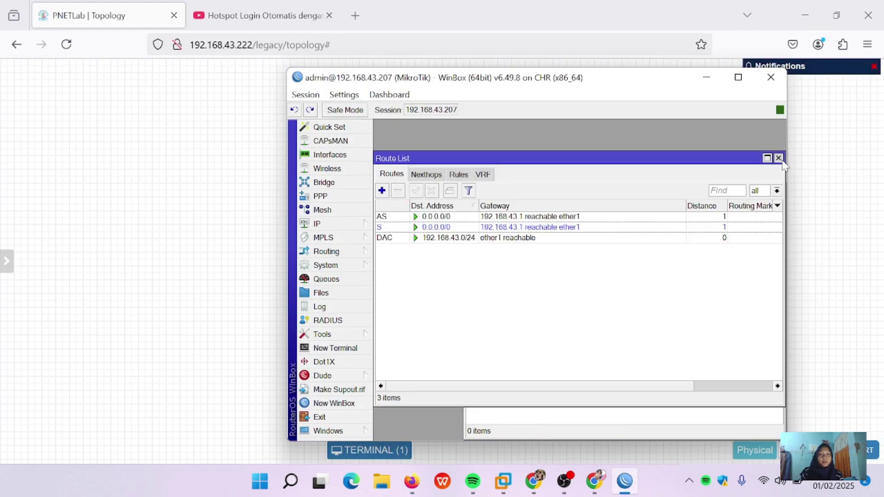
{"action": "left_click", "coordinate": [779, 158]}
{"action": "left_click", "coordinate": [686, 166]}
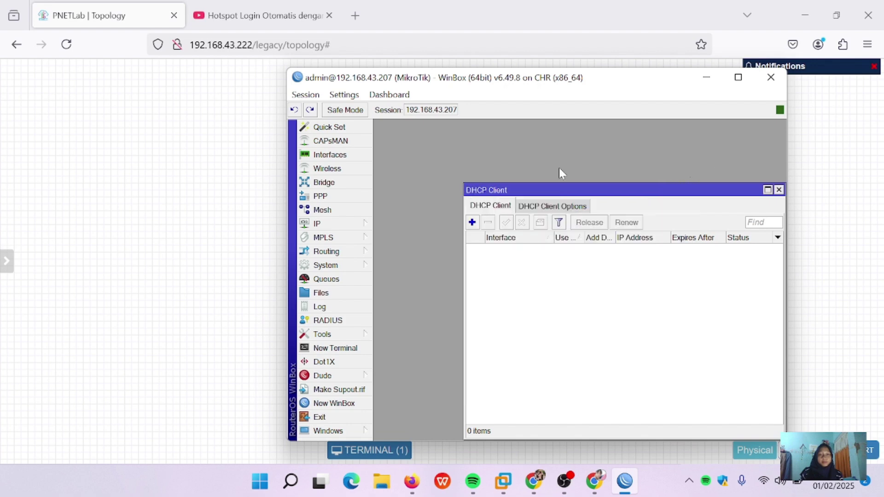
Step: Add address 192.168.88.1/24 on ether2, with network 192.168.88.0
{"action": "left_click", "coordinate": [325, 223]}
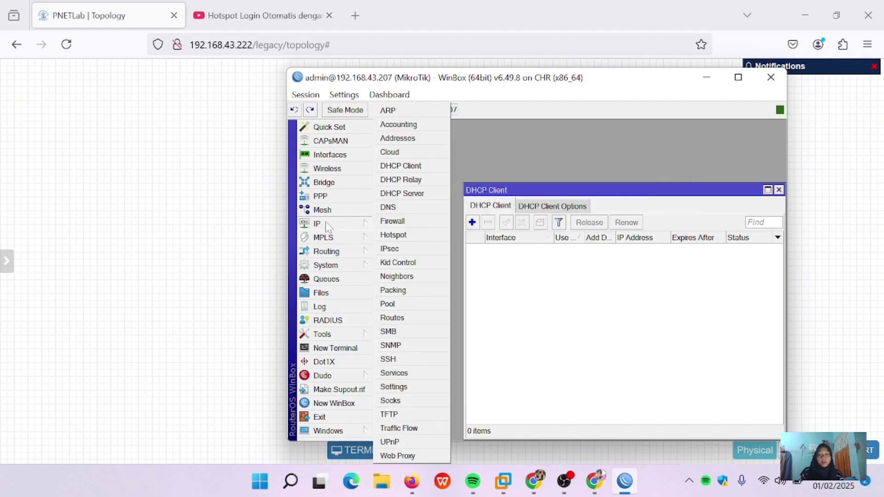
{"action": "left_click", "coordinate": [399, 139]}
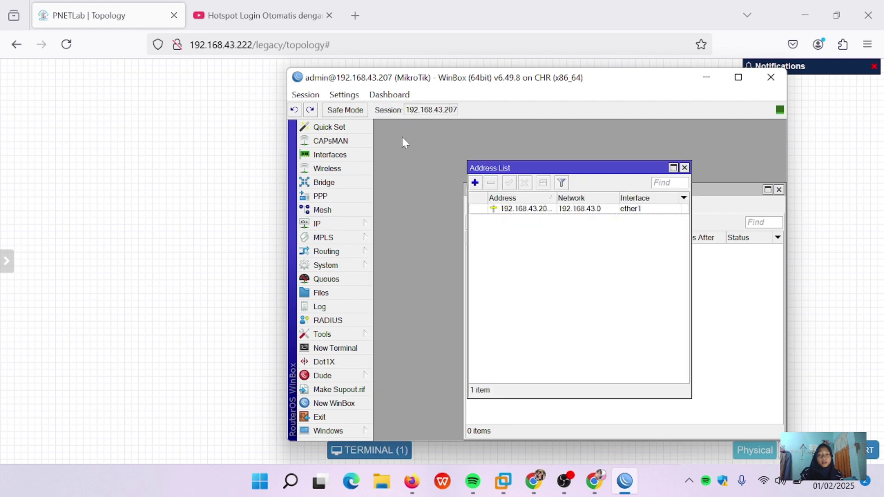
{"action": "left_click", "coordinate": [475, 183]}
{"action": "left_click", "coordinate": [547, 228]}
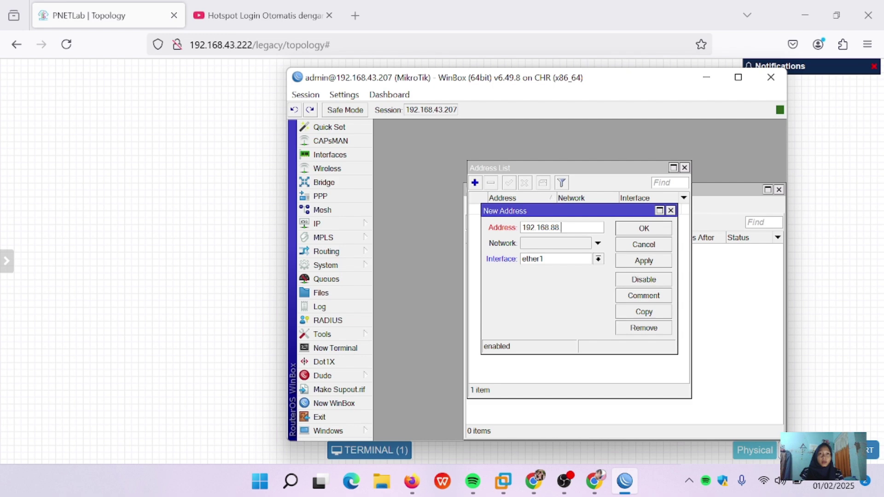
{"action": "type", "text": "24"}
{"action": "left_click", "coordinate": [598, 260]}
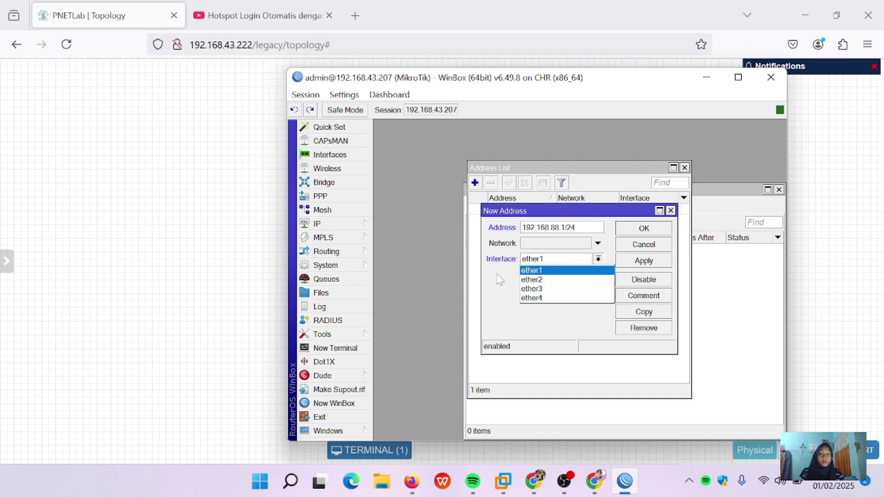
{"action": "left_click", "coordinate": [534, 279]}
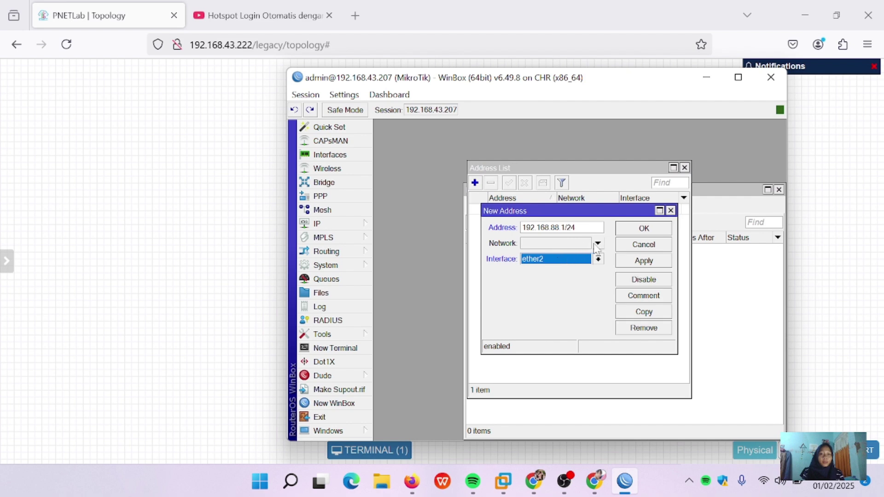
{"action": "left_click", "coordinate": [597, 243]}
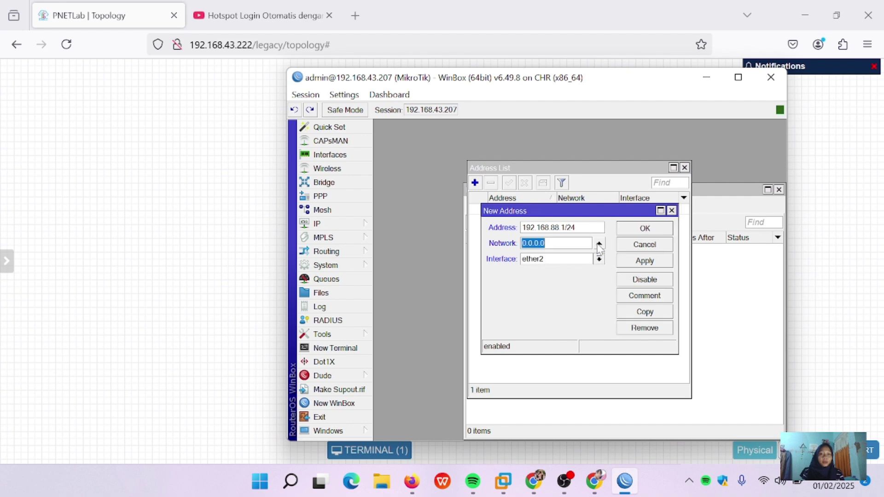
{"action": "left_click", "coordinate": [656, 262]}
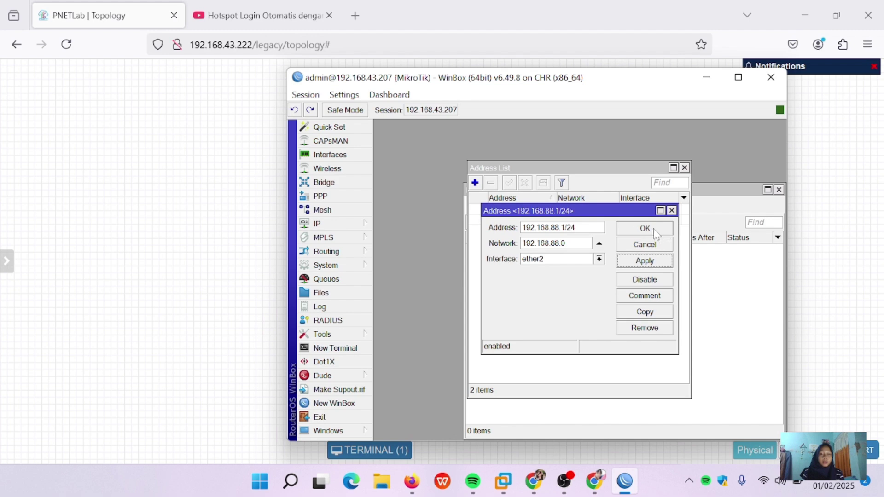
{"action": "left_click", "coordinate": [656, 230]}
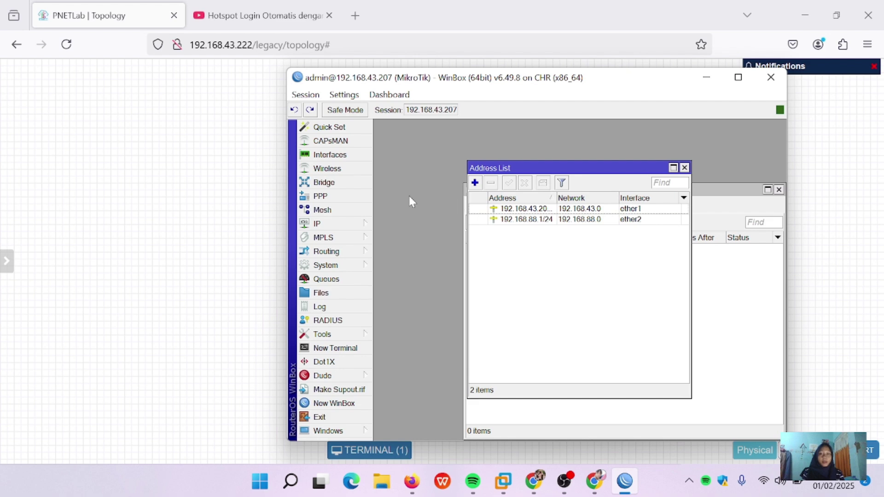
{"action": "left_click", "coordinate": [349, 229]}
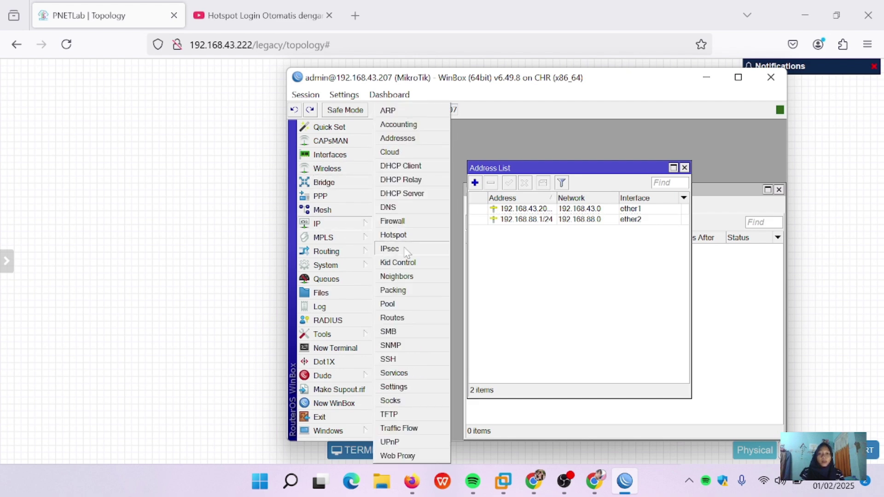
Step: Start the DHCP Setup wizard on interface ether2 and rearrange the WinBox windows
{"action": "left_click", "coordinate": [418, 194]}
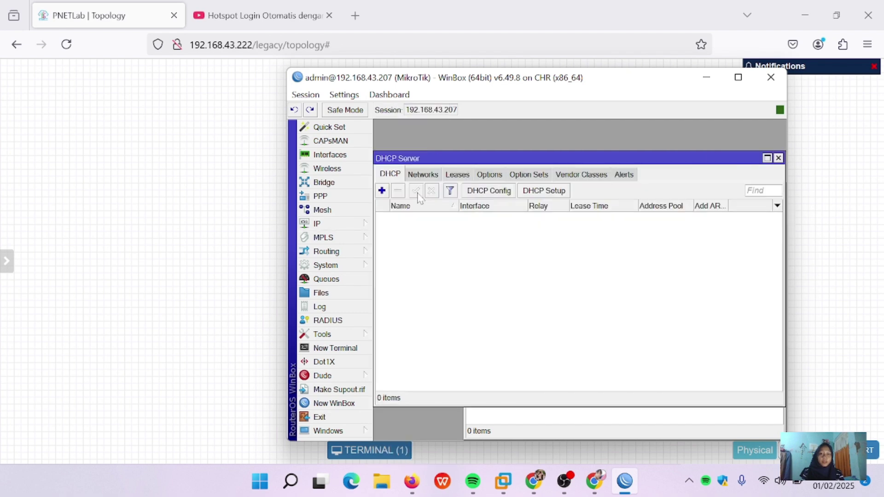
{"action": "left_click", "coordinate": [544, 191]}
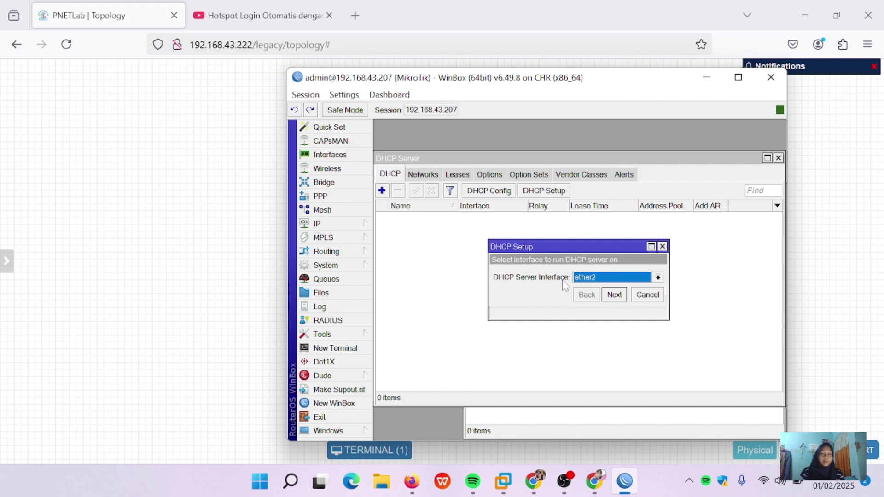
{"action": "left_click", "coordinate": [613, 295]}
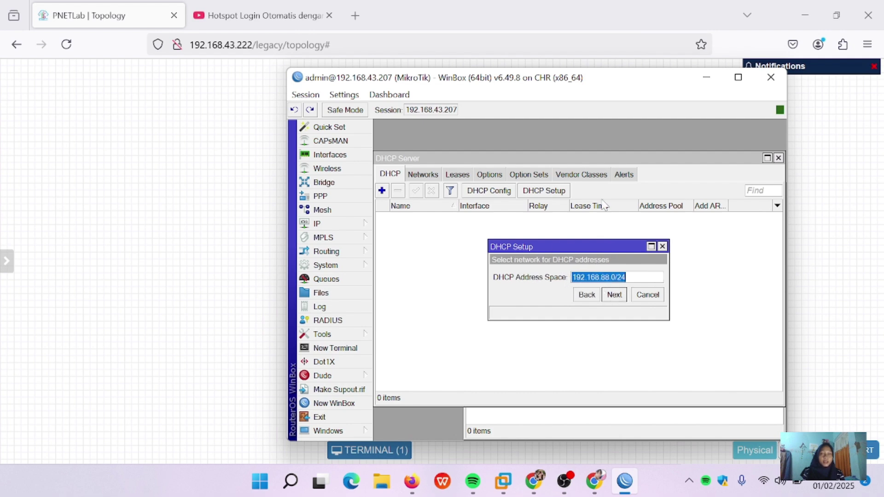
{"action": "left_click_drag", "start_coordinate": [640, 83], "coordinate": [492, 78]}
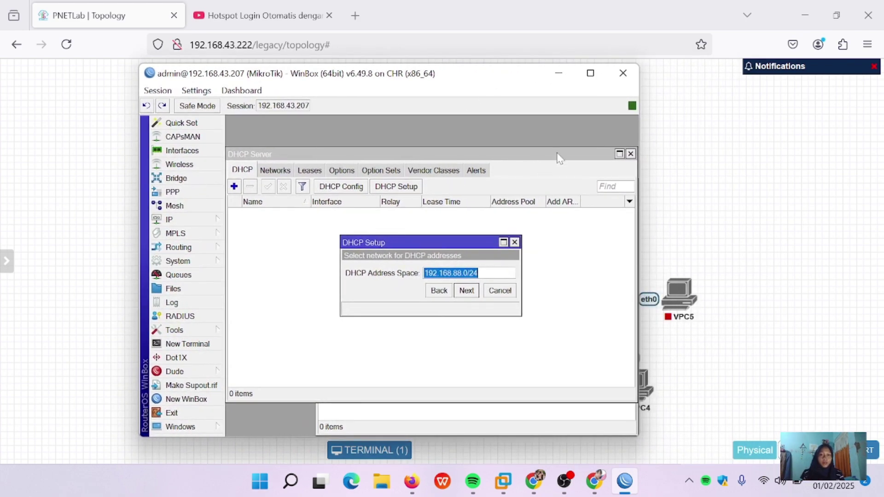
{"action": "left_click_drag", "start_coordinate": [563, 153], "coordinate": [565, 125]}
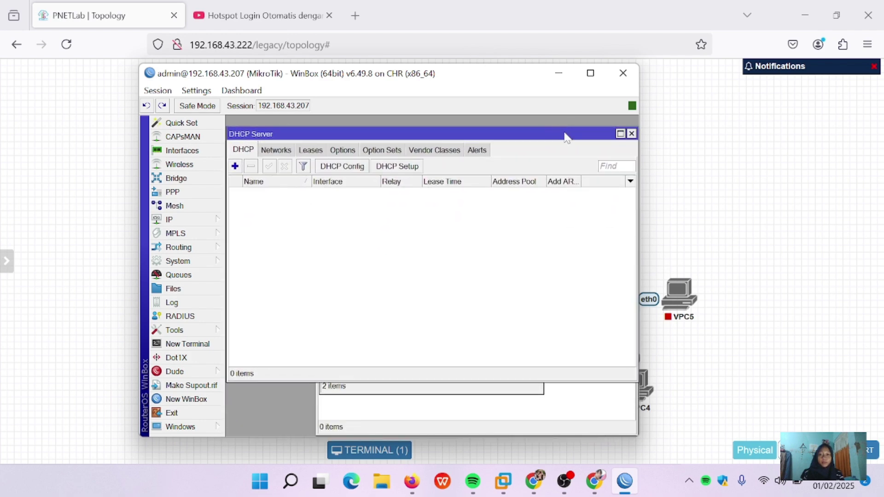
{"action": "left_click", "coordinate": [399, 168]}
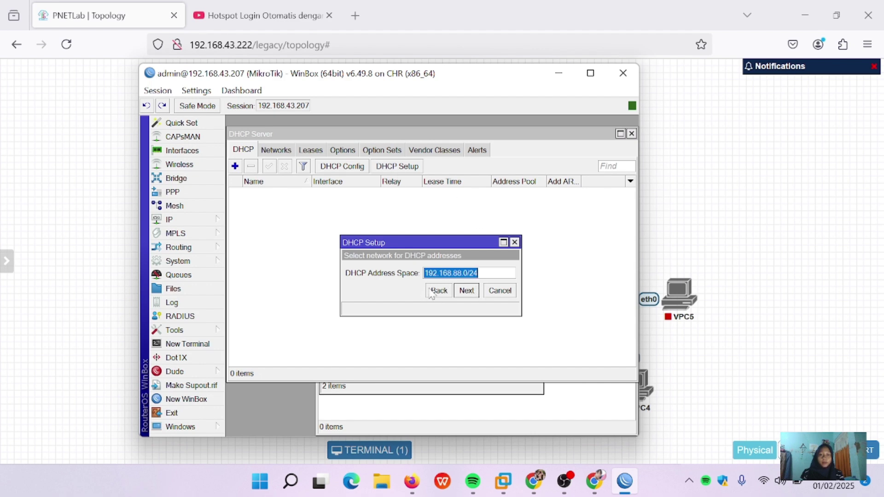
Step: Accept 192.168.88.0/24, gateway 192.168.88.1, the default pool, DNS 8.8.8.8 and 00:10:00 leases
{"action": "left_click", "coordinate": [466, 290]}
{"action": "left_click", "coordinate": [467, 291]}
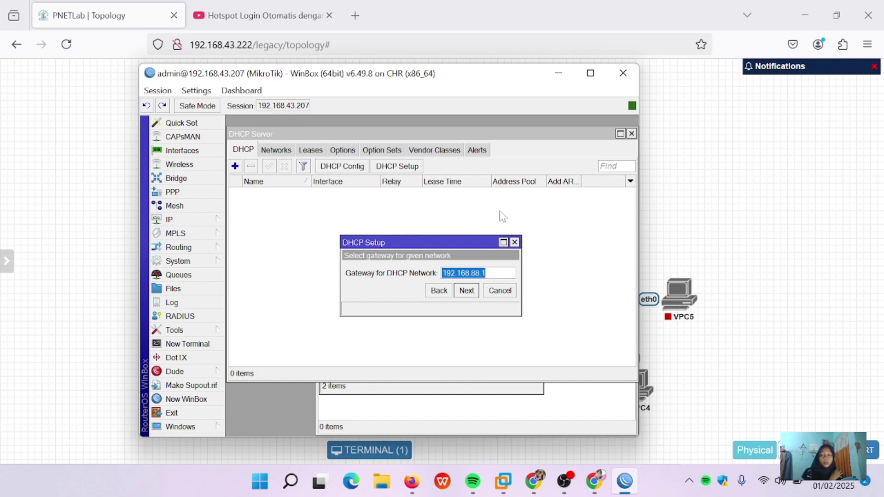
{"action": "left_click", "coordinate": [466, 294]}
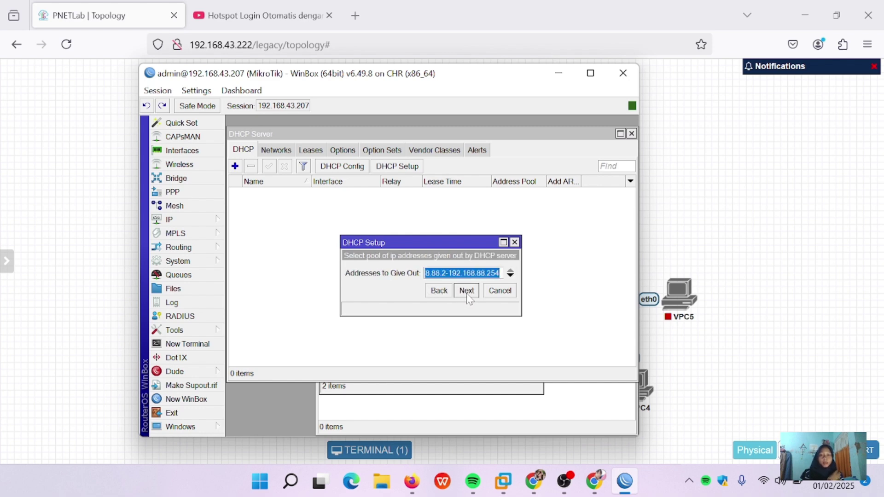
{"action": "left_click", "coordinate": [476, 292]}
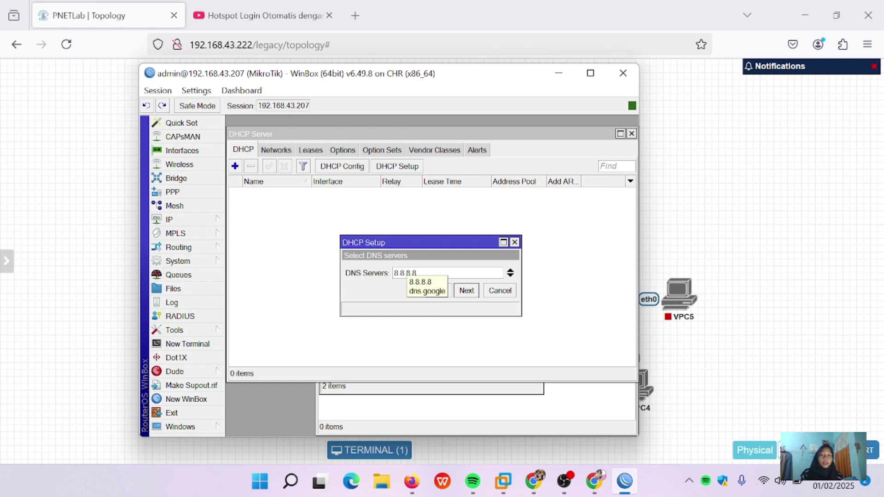
{"action": "left_click", "coordinate": [466, 291]}
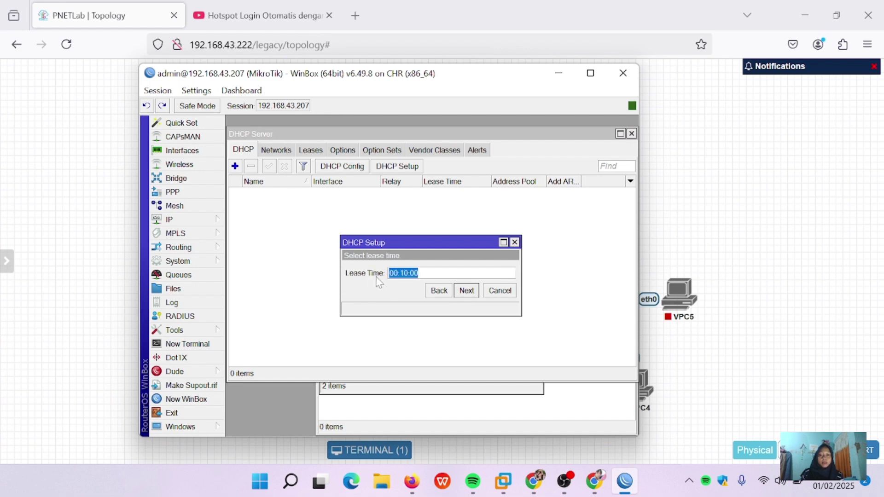
{"action": "left_click", "coordinate": [467, 290]}
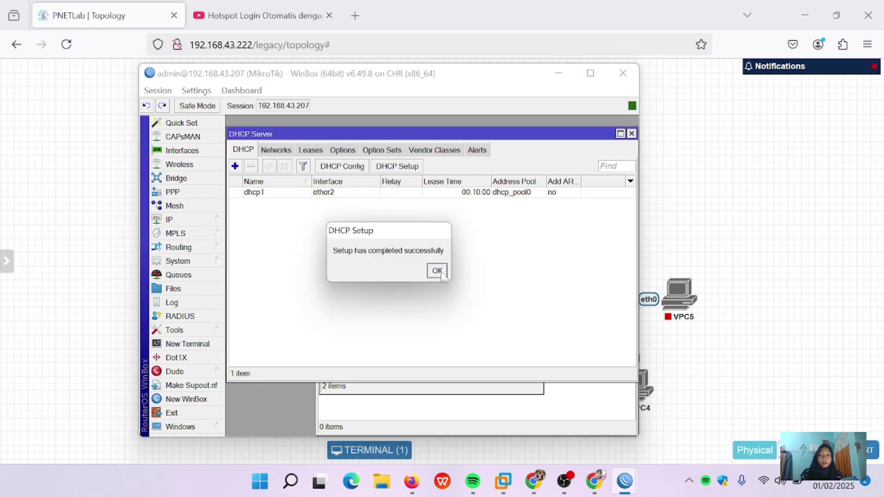
{"action": "left_click", "coordinate": [437, 271]}
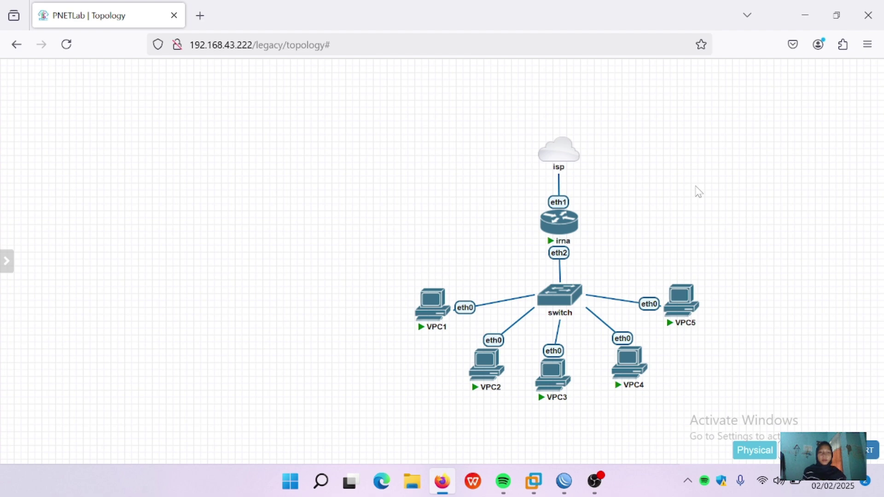
Step: Open VPC1's console and run 'show ip', confirming 192.168.88.252/24 from 192.168.88.1
{"action": "left_click_drag", "start_coordinate": [574, 295], "coordinate": [572, 289]}
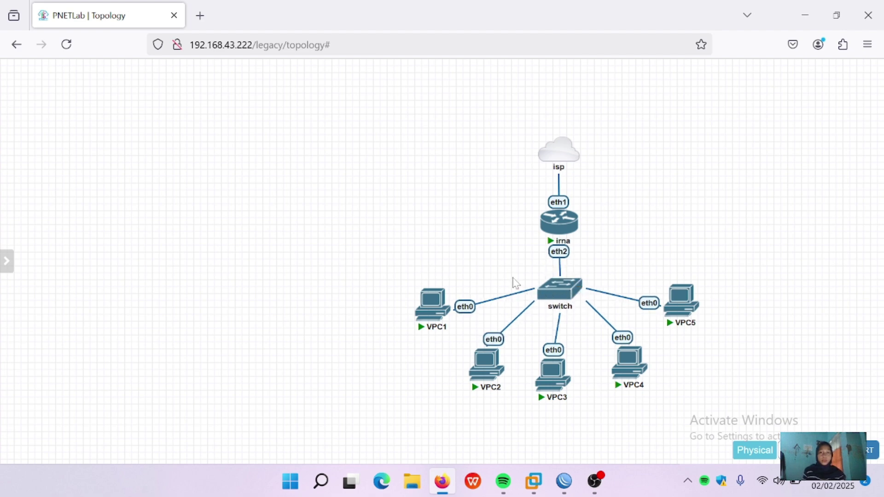
{"action": "left_click", "coordinate": [431, 302]}
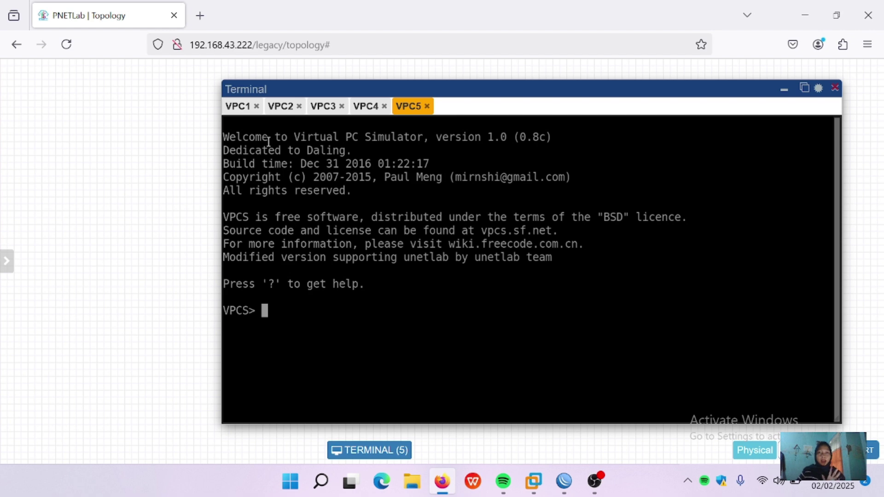
{"action": "left_click", "coordinate": [240, 111]}
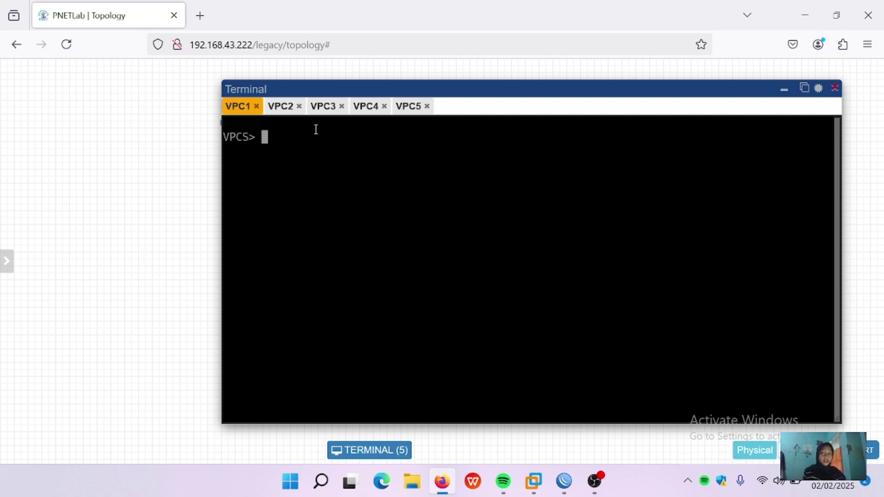
{"action": "type", "text": "sho"}
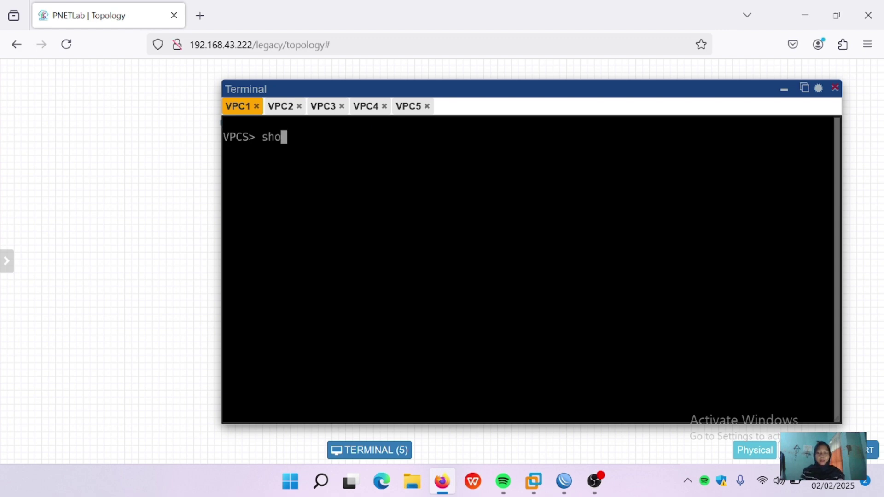
{"action": "type", "text": "w ip"}
{"action": "key", "text": "Return"}
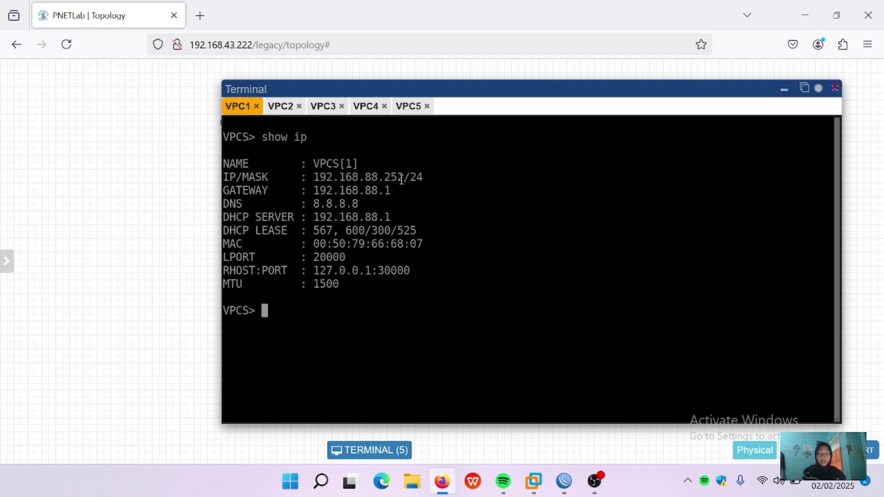
{"action": "left_click", "coordinate": [282, 106]}
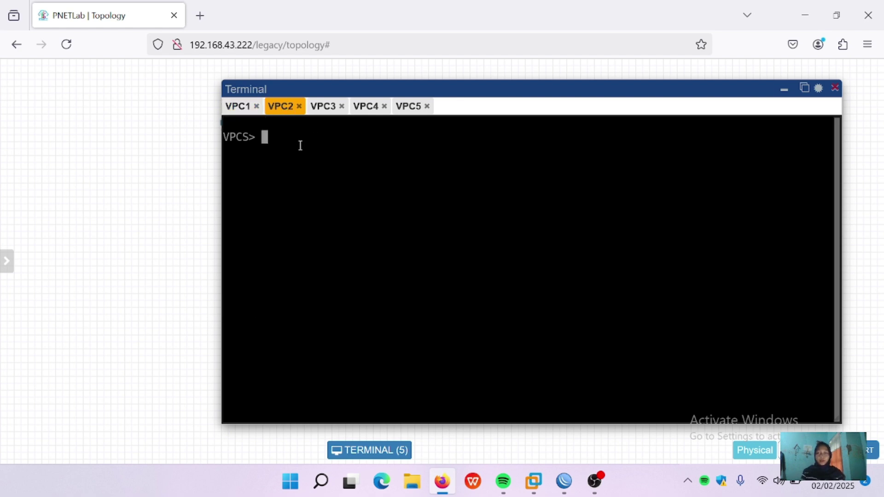
Step: On VPC2, run 'show ip', 'ip dhcp', then 'show ip' to confirm lease 192.168.88.251
{"action": "type", "text": "show ip"}
{"action": "key", "text": "Return"}
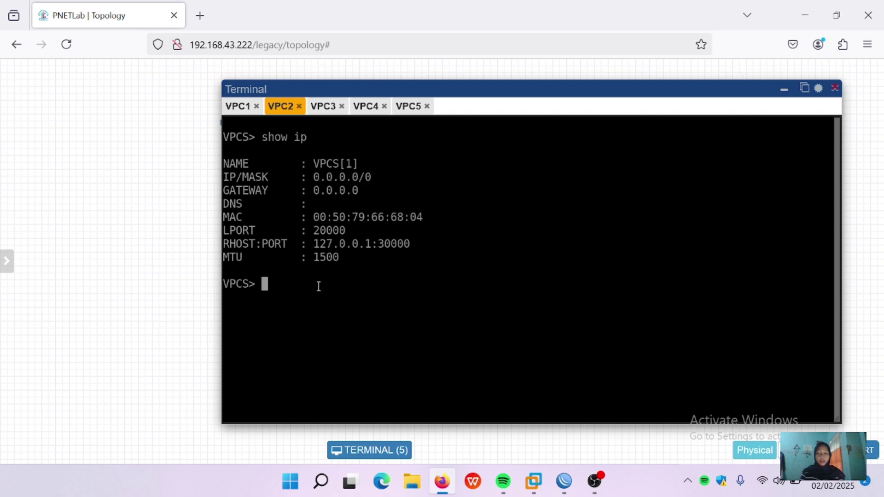
{"action": "type", "text": "ip dhcp"}
{"action": "key", "text": "Return"}
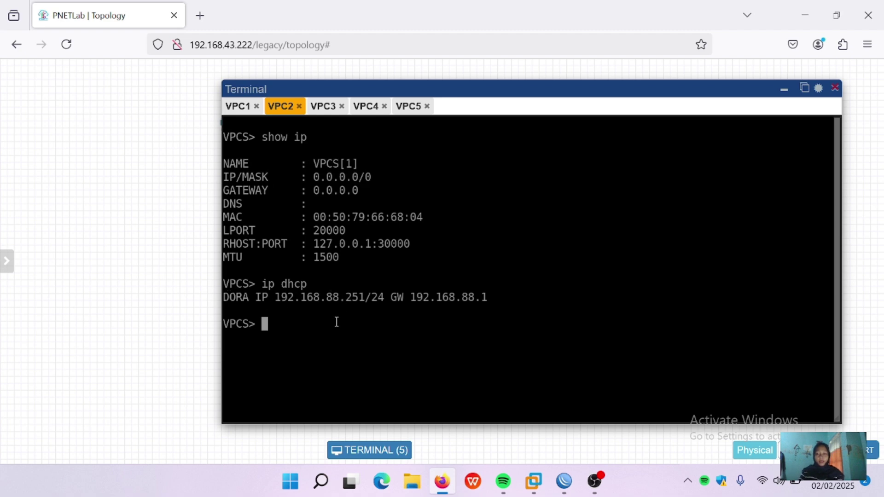
{"action": "type", "text": "show i"}
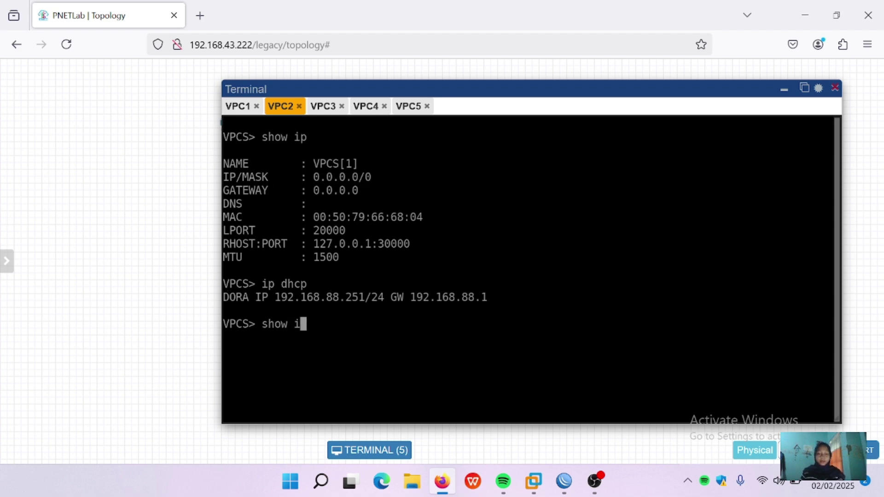
{"action": "type", "text": "p"}
{"action": "key", "text": "Return"}
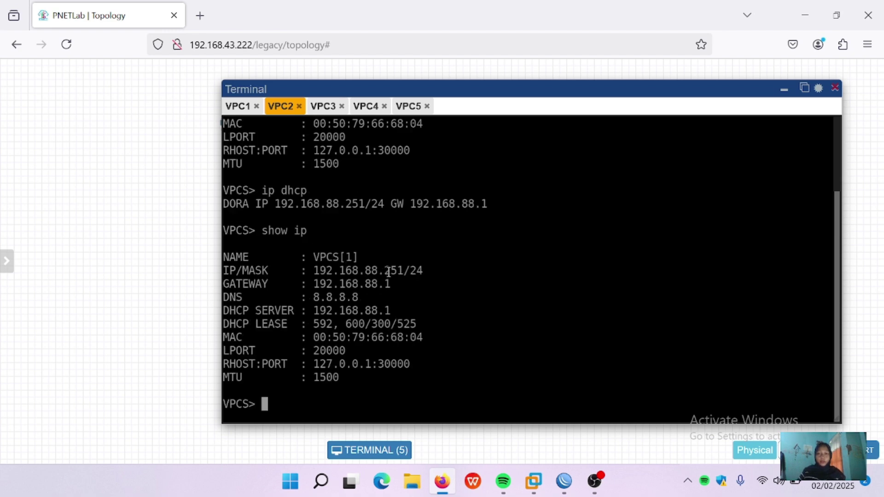
Step: On VPC3, run 'ip dhcp' and confirm 192.168.88.250/24 with gateway 192.168.88.1
{"action": "left_click", "coordinate": [329, 109]}
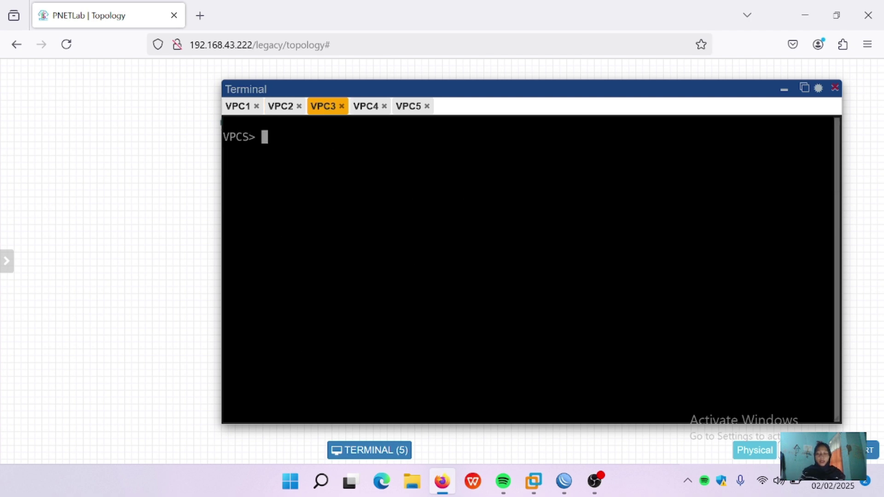
{"action": "type", "text": "show ip"}
{"action": "key", "text": "Return"}
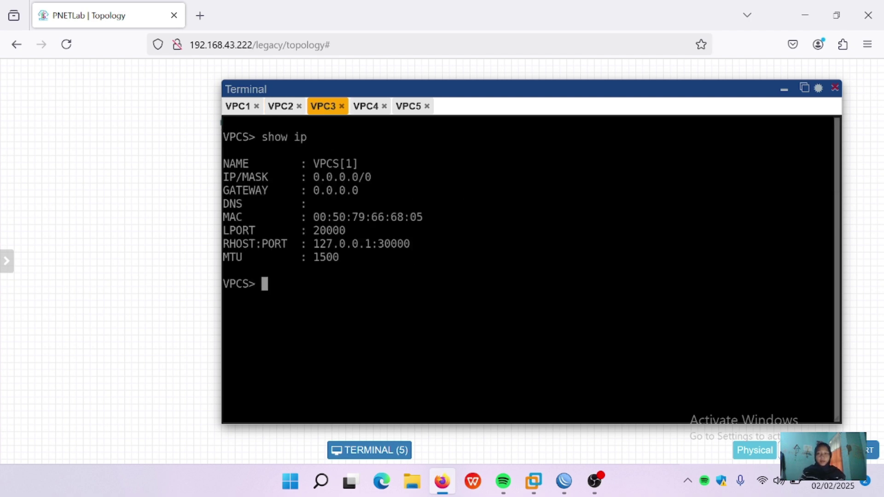
{"action": "type", "text": "ip pdhcp"}
{"action": "key", "text": "BackSpace"}
{"action": "key", "text": "BackSpace"}
{"action": "key", "text": "BackSpace"}
{"action": "key", "text": "BackSpace"}
{"action": "key", "text": "BackSpace"}
{"action": "key", "text": "BackSpace"}
{"action": "type", "text": "dhcp"}
{"action": "key", "text": "BackSpace"}
{"action": "key", "text": "BackSpace"}
{"action": "key", "text": "BackSpace"}
{"action": "key", "text": "BackSpace"}
{"action": "key", "text": "BackSpace"}
{"action": "type", "text": "p"}
{"action": "key", "text": "BackSpace"}
{"action": "type", "text": "p dhcp"}
{"action": "key", "text": "BackSpace"}
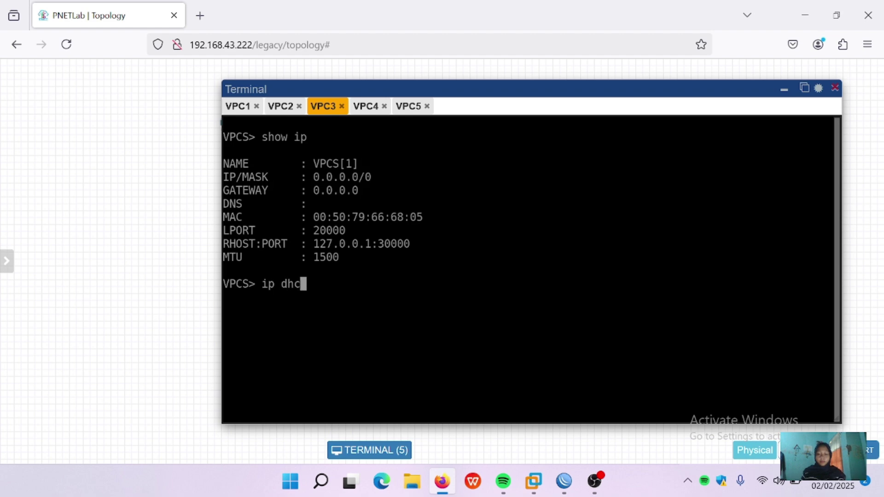
{"action": "type", "text": "p"}
{"action": "key", "text": "Return"}
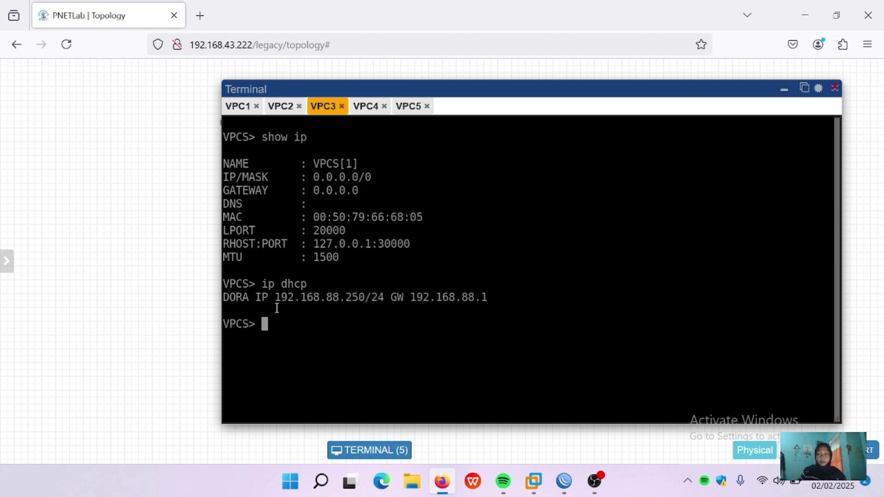
{"action": "type", "text": "show ip"}
{"action": "key", "text": "Return"}
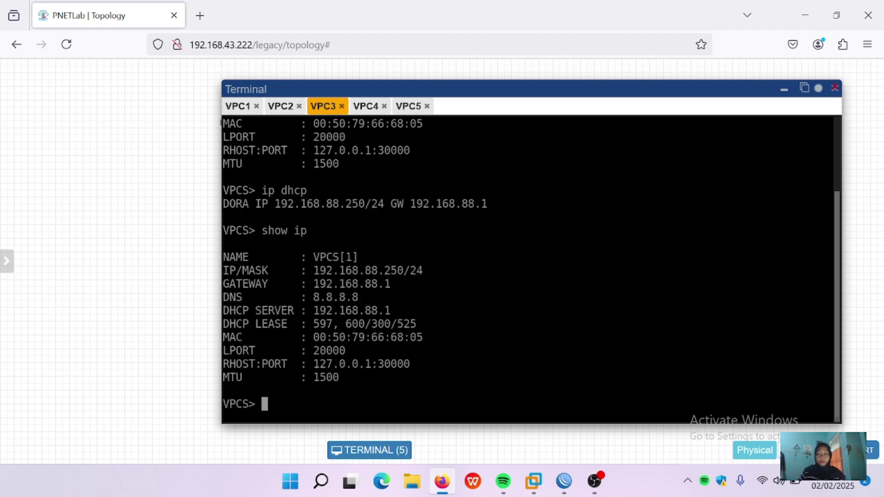
Step: Run 'ip dhcp' on VPC4 and VPC5 to request DHCP addresses
{"action": "left_click", "coordinate": [366, 106]}
{"action": "type", "text": "ip "}
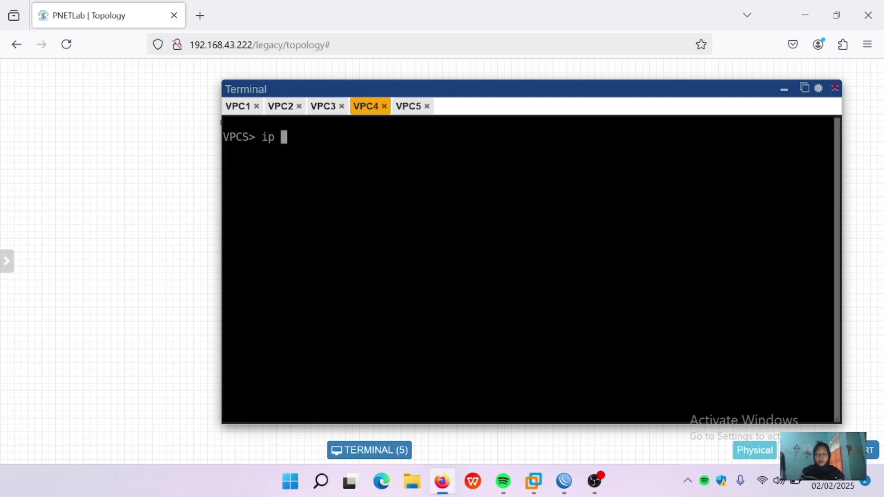
{"action": "type", "text": "dhcp"}
{"action": "key", "text": "Return"}
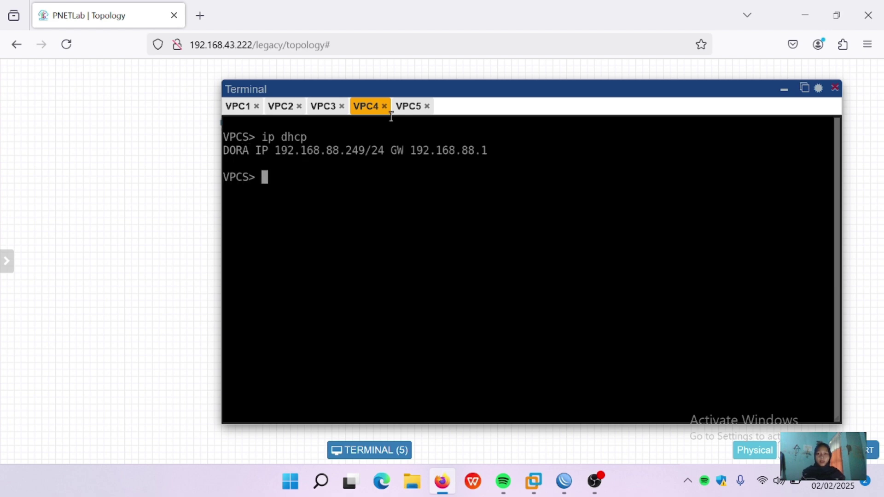
{"action": "left_click", "coordinate": [411, 107]}
{"action": "type", "text": "ip "}
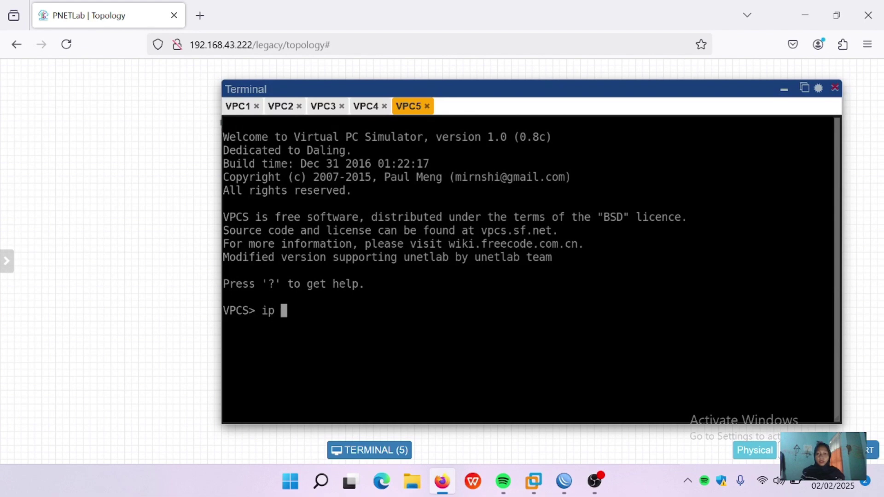
{"action": "type", "text": "dhcp"}
{"action": "key", "text": "Return"}
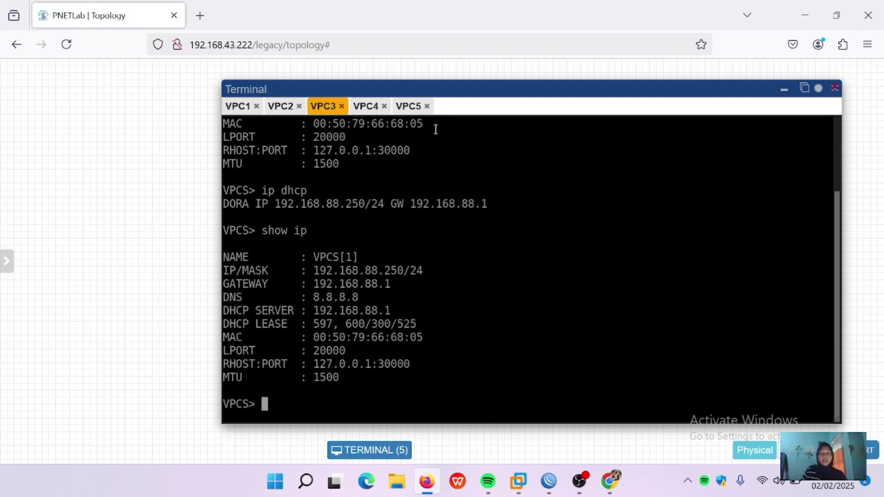
Step: Ping google.com from VPC4
{"action": "left_click", "coordinate": [369, 107]}
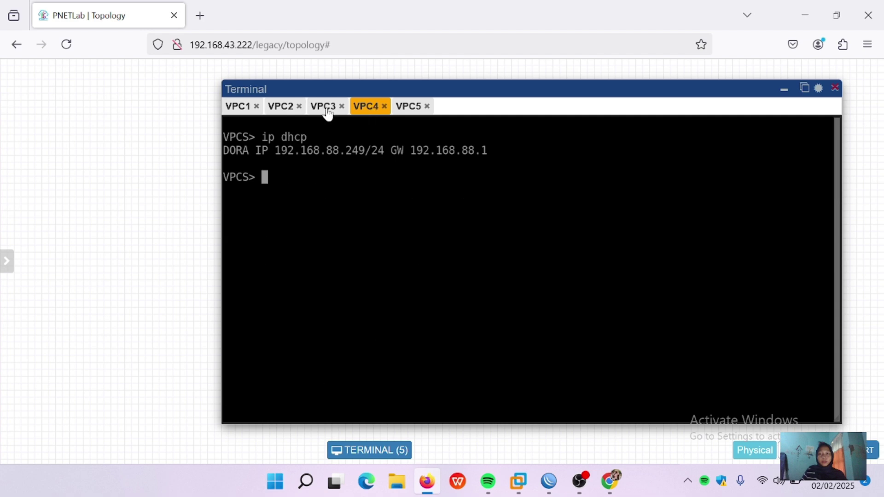
{"action": "left_click", "coordinate": [327, 108]}
{"action": "left_click", "coordinate": [365, 109]}
{"action": "type", "text": "ping g"}
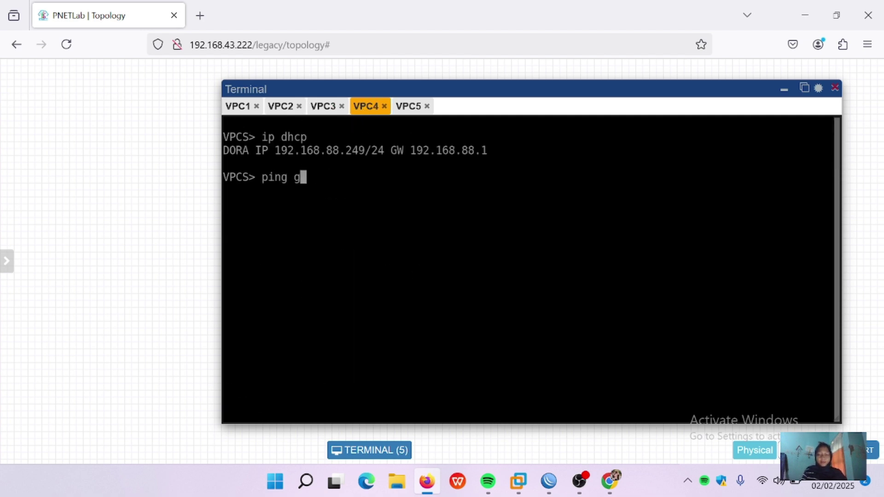
{"action": "type", "text": "oogle.com"}
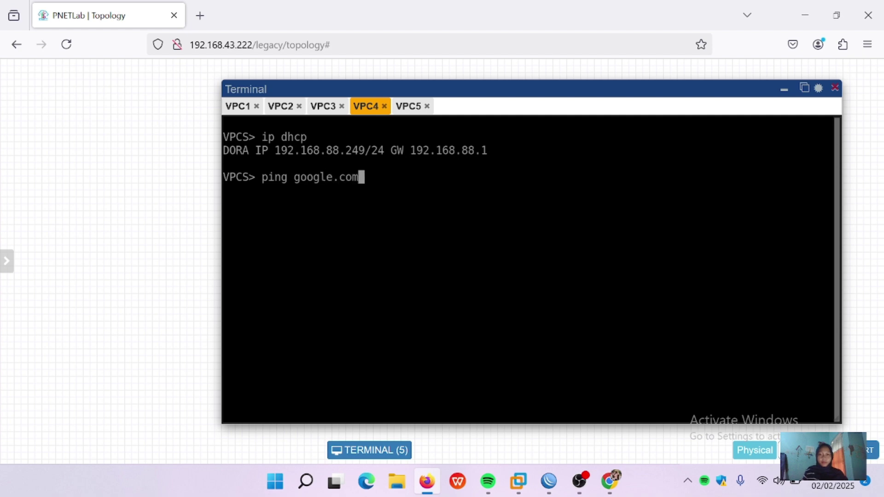
{"action": "key", "text": "Return"}
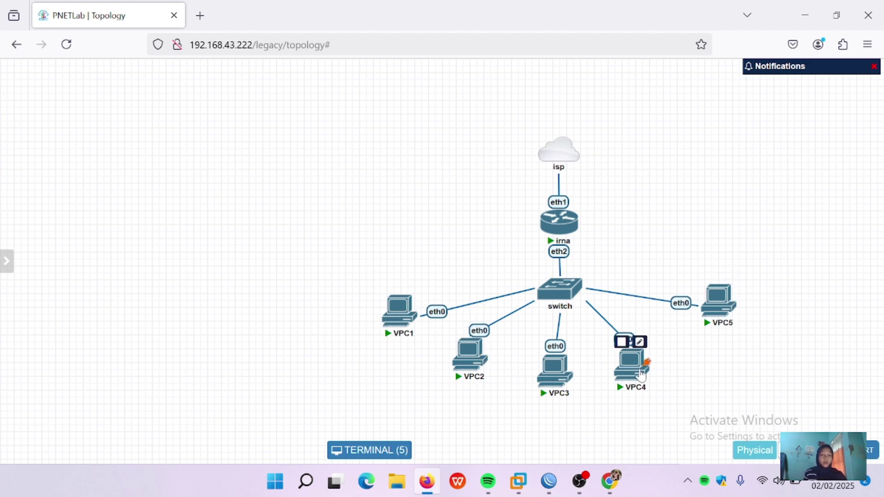
Step: Move VPC4, VPC3, router irna and the isp cloud into a tidier layout, then return to WinBox
{"action": "left_click_drag", "start_coordinate": [619, 378], "coordinate": [634, 372]}
{"action": "mouse_move", "coordinate": [558, 382]}
{"action": "left_mouse_down"}
{"action": "mouse_move", "coordinate": [575, 377]}
{"action": "mouse_move", "coordinate": [568, 377]}
{"action": "left_mouse_up"}
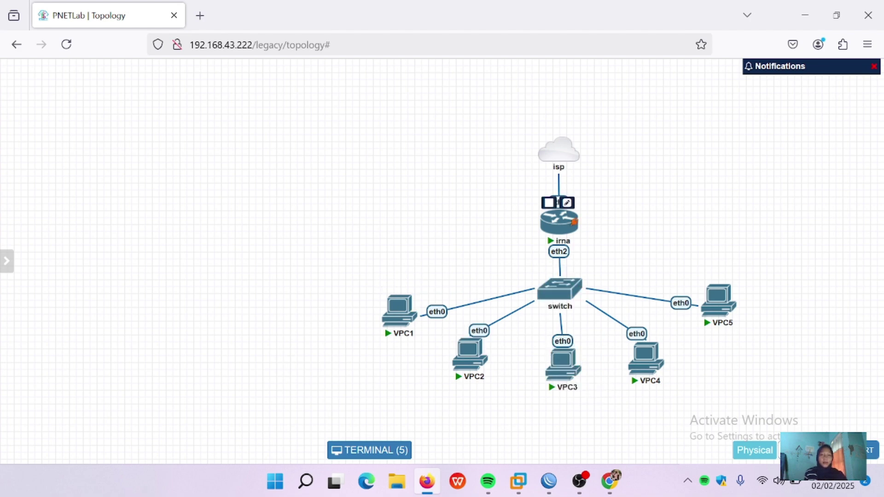
{"action": "left_click_drag", "start_coordinate": [560, 220], "coordinate": [559, 207]}
{"action": "left_click_drag", "start_coordinate": [569, 152], "coordinate": [559, 129]}
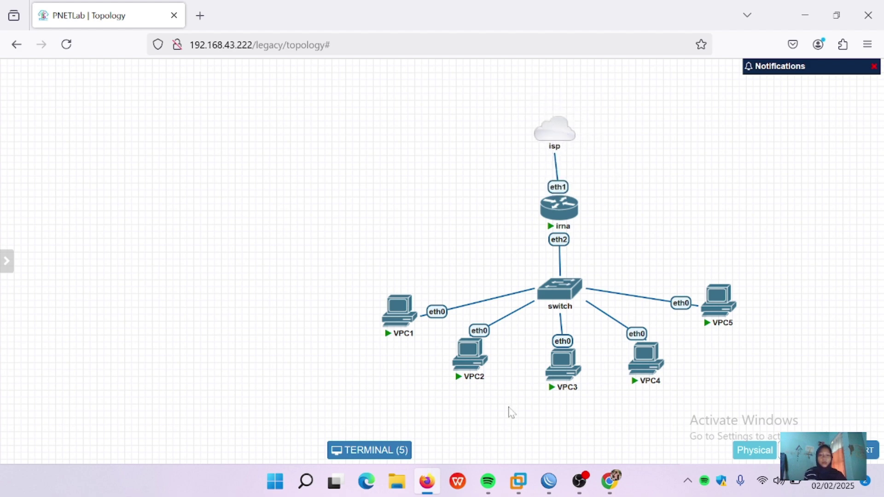
{"action": "mouse_move", "coordinate": [548, 480]}
{"action": "left_click", "coordinate": [548, 427]}
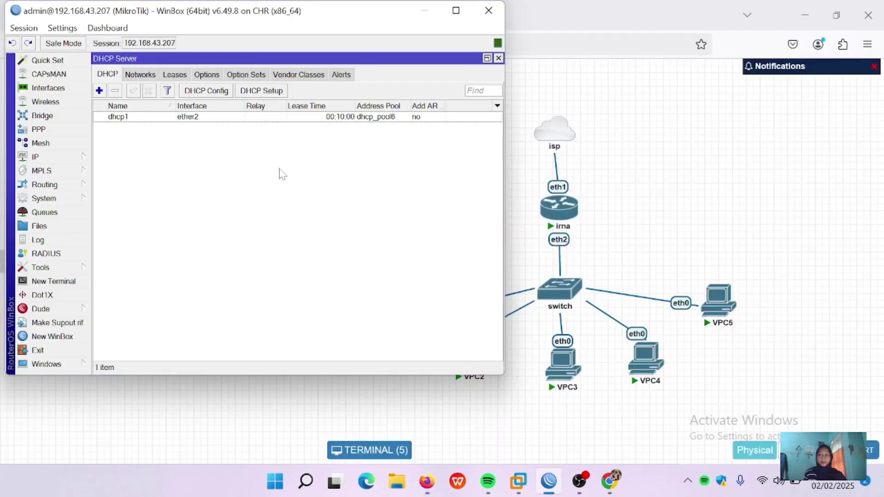
Step: Create a new firewall NAT rule with chain srcnat and Out. Interface ether1
{"action": "left_click", "coordinate": [62, 157]}
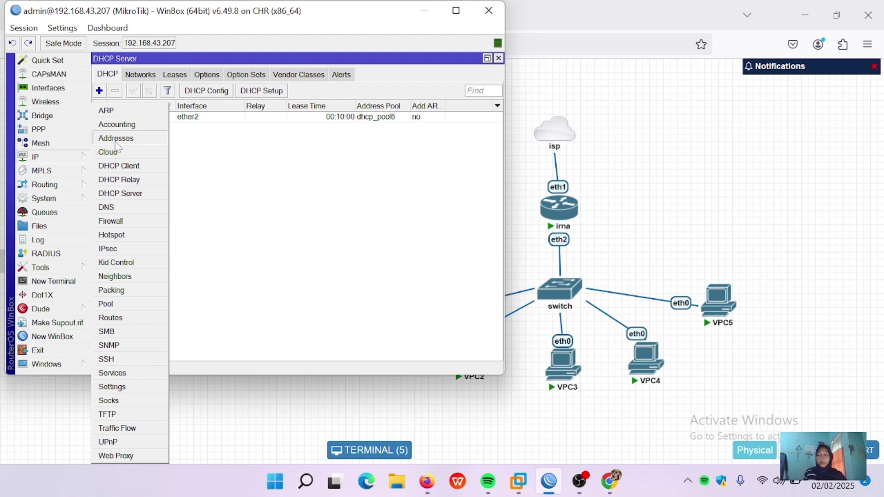
{"action": "left_click", "coordinate": [110, 221]}
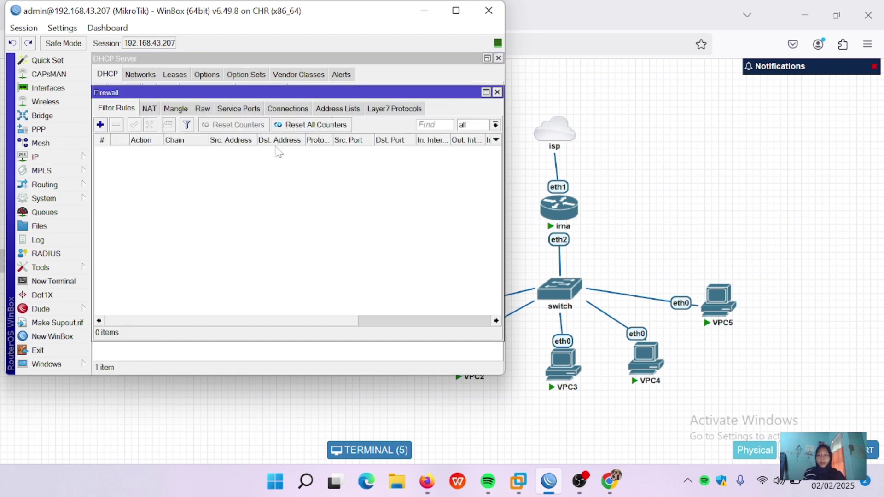
{"action": "left_click", "coordinate": [149, 109]}
{"action": "left_click", "coordinate": [100, 125]}
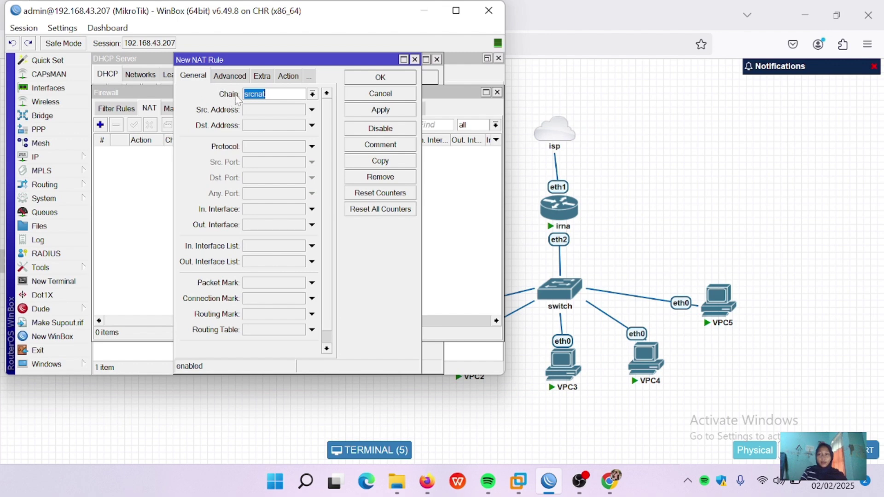
{"action": "left_click", "coordinate": [312, 94]}
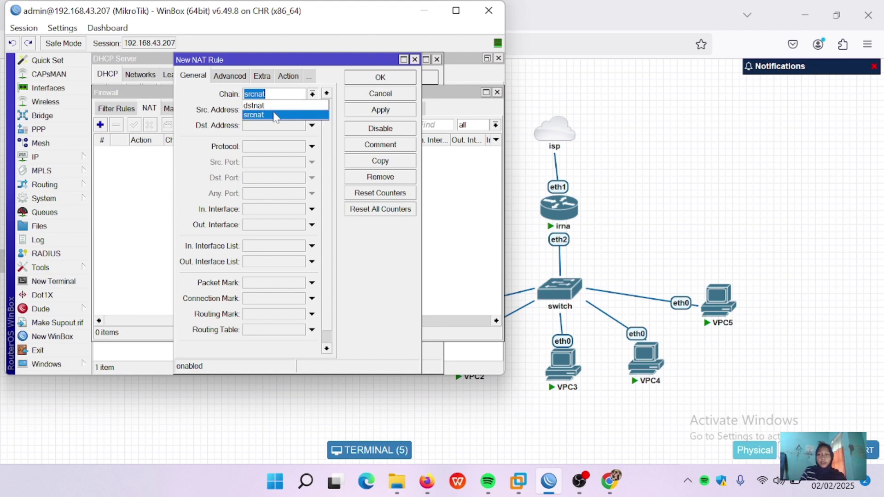
{"action": "left_click", "coordinate": [275, 115]}
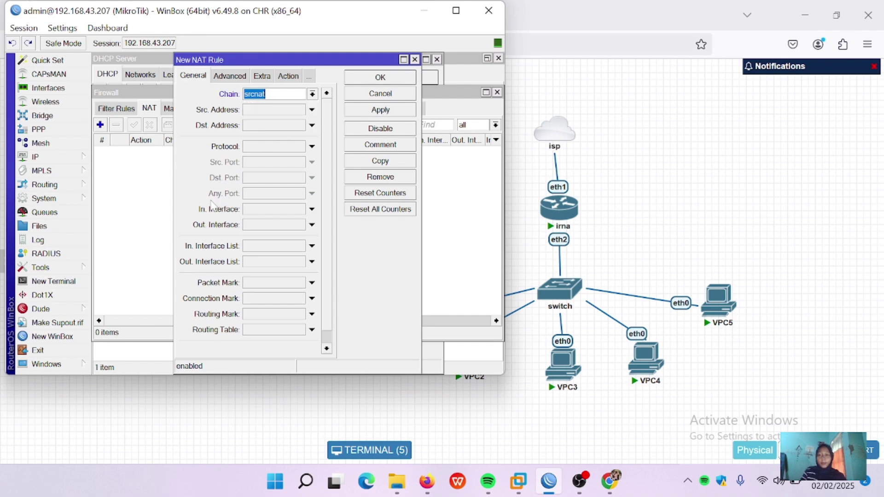
{"action": "left_click", "coordinate": [259, 225]}
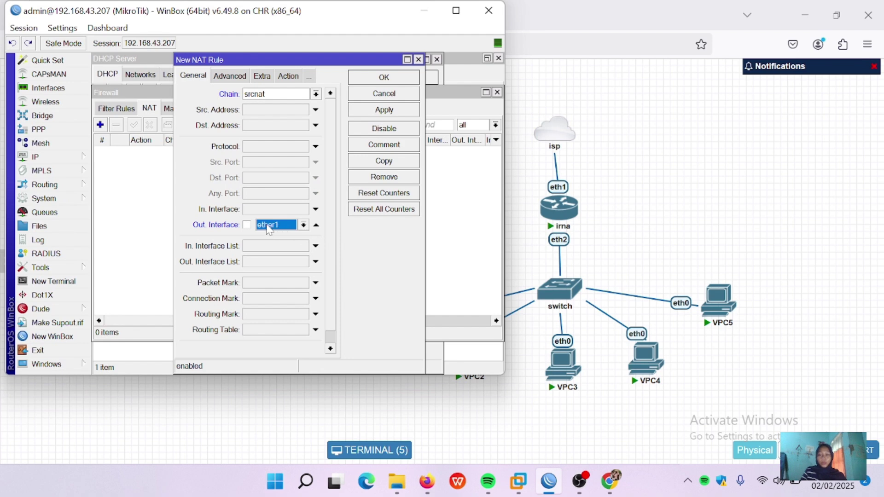
{"action": "left_click", "coordinate": [328, 297]}
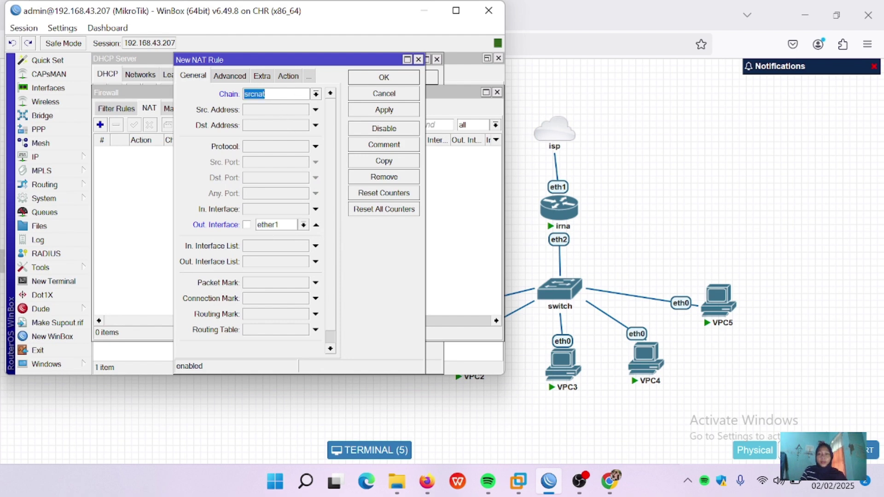
Step: Set the rule's action to masquerade and save it
{"action": "left_click", "coordinate": [287, 76]}
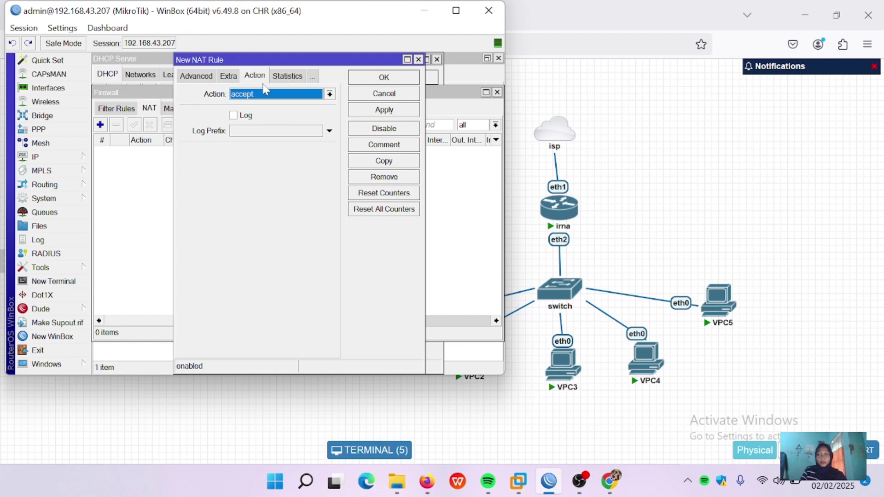
{"action": "left_click", "coordinate": [332, 95]}
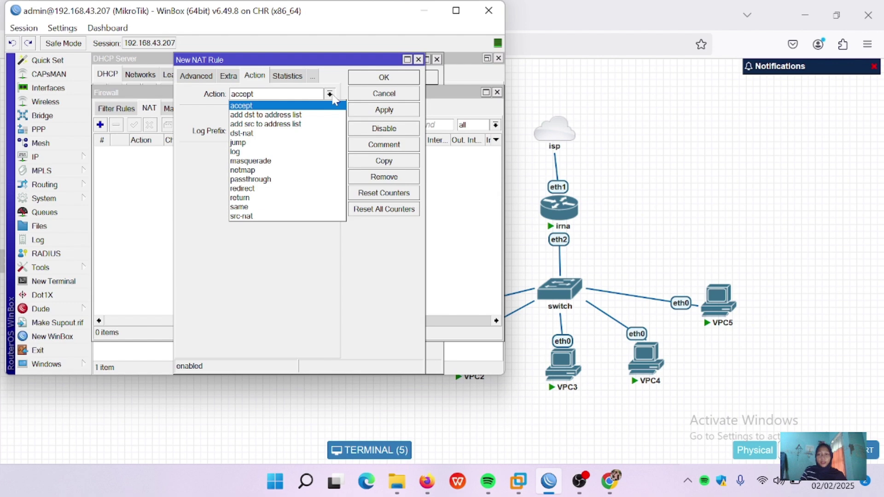
{"action": "left_click", "coordinate": [275, 161]}
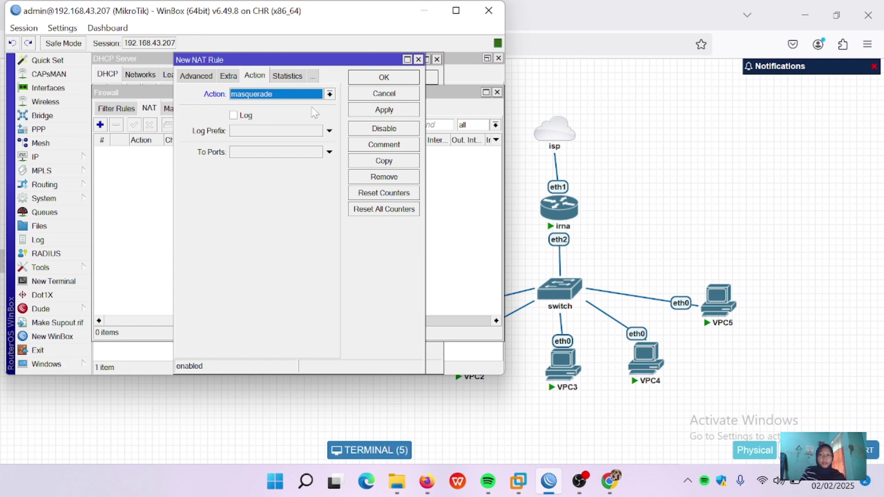
{"action": "left_click", "coordinate": [384, 161]}
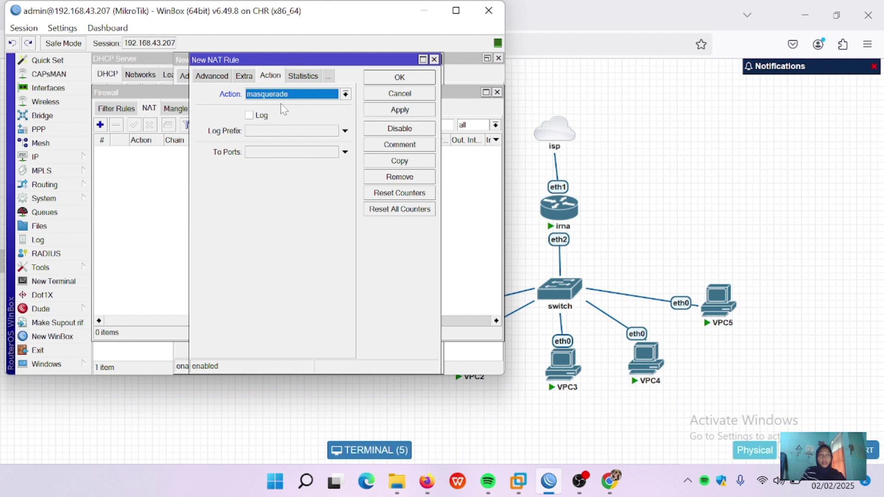
{"action": "left_click", "coordinate": [400, 110]}
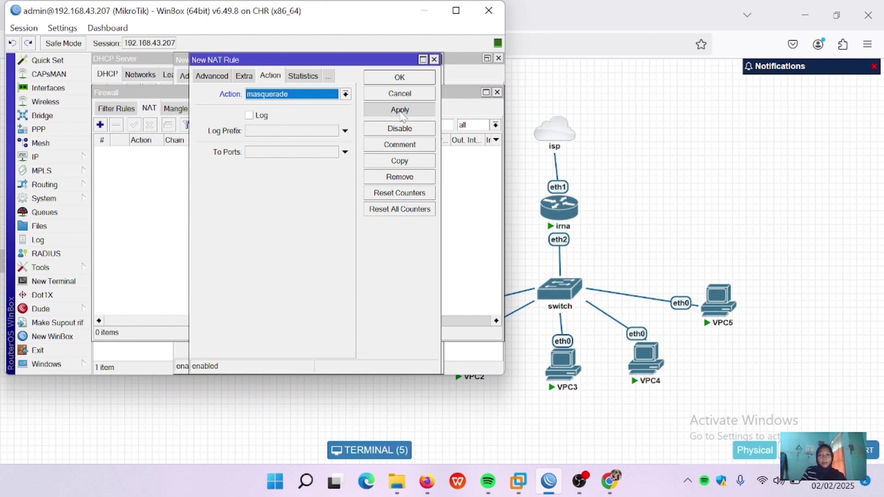
{"action": "left_click", "coordinate": [412, 77]}
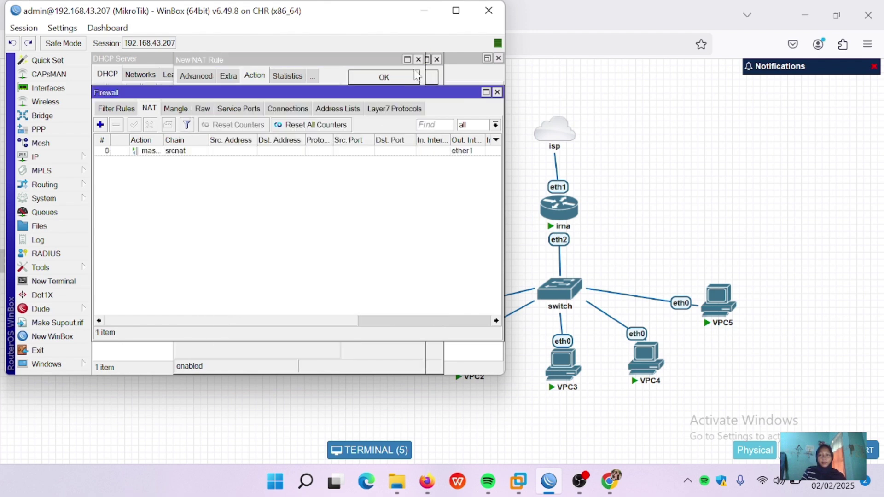
Step: From VPC1, ping 8.8.8.8 and google.com, stopping each with Ctrl+C
{"action": "left_click", "coordinate": [427, 17]}
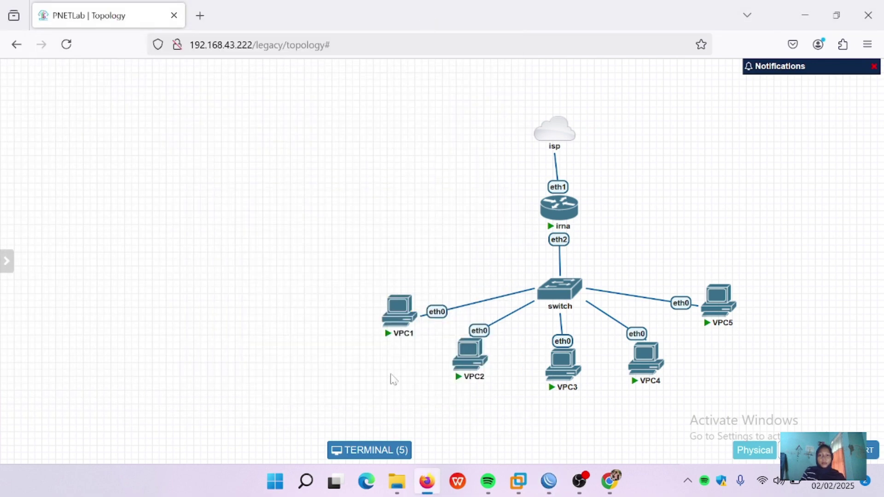
{"action": "left_click", "coordinate": [373, 449]}
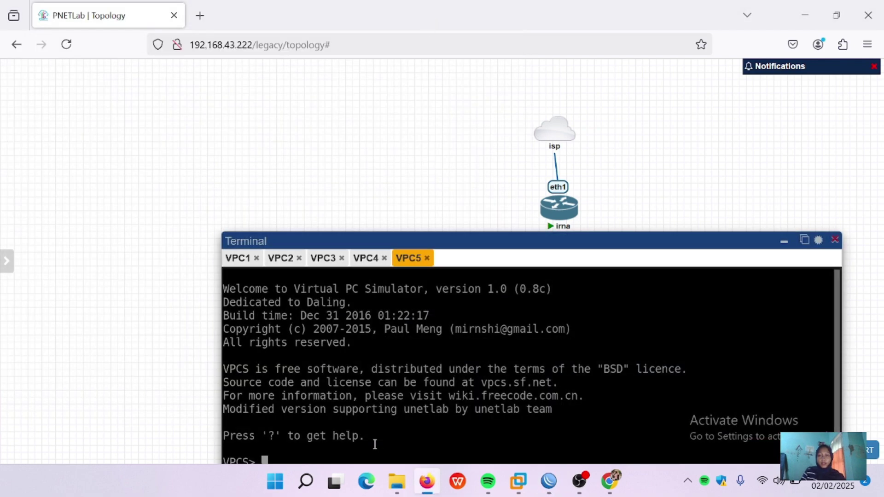
{"action": "left_click_drag", "start_coordinate": [474, 237], "coordinate": [361, 102]}
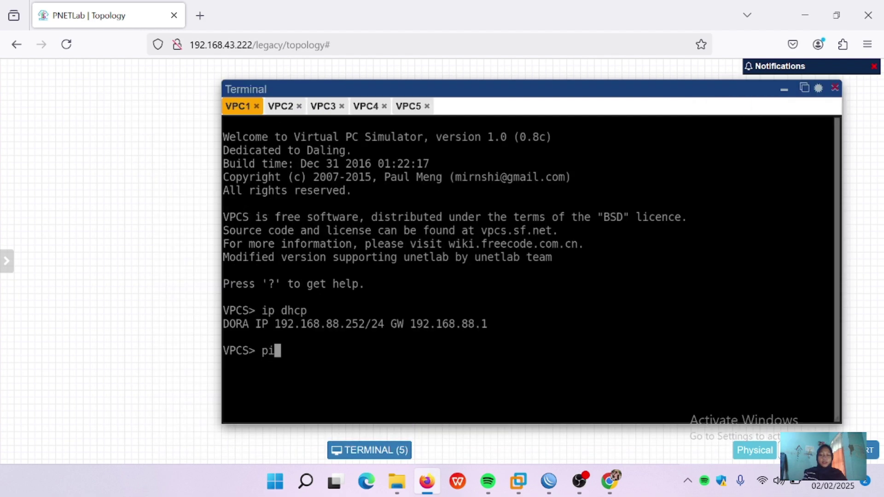
{"action": "type", "text": "ng 8.8."}
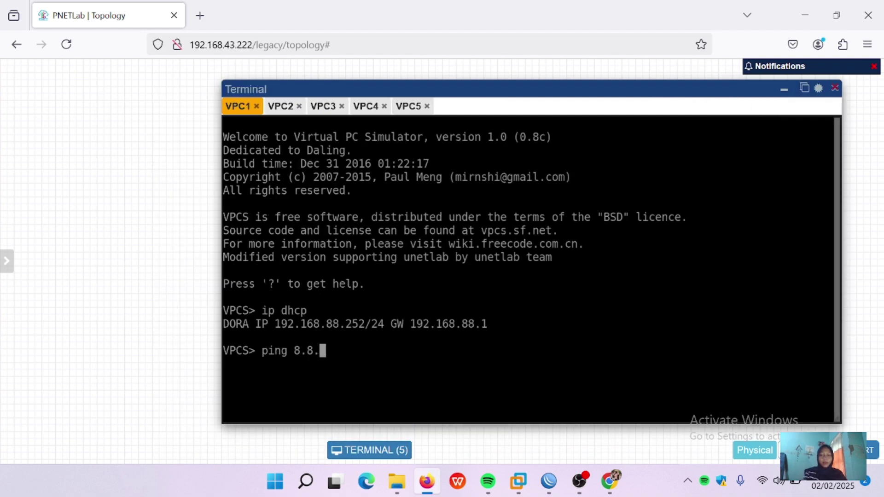
{"action": "type", "text": "8.8"}
{"action": "key", "text": "Return"}
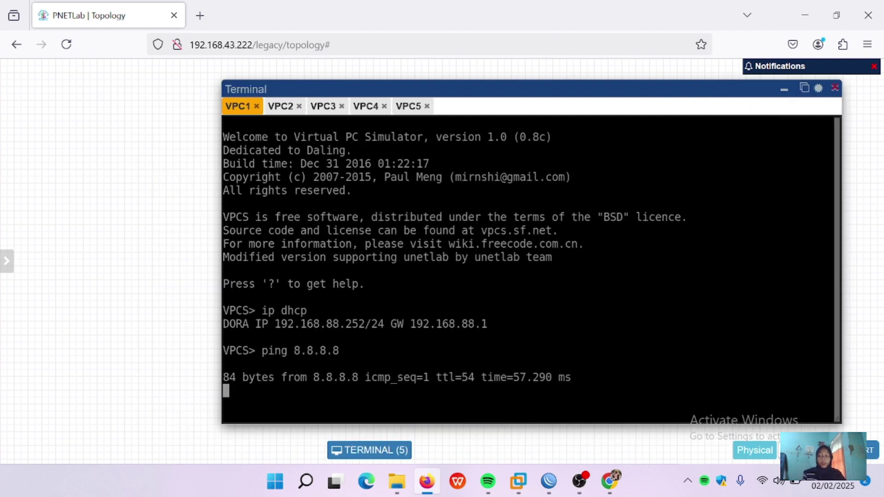
{"action": "key", "text": "ctrl+c"}
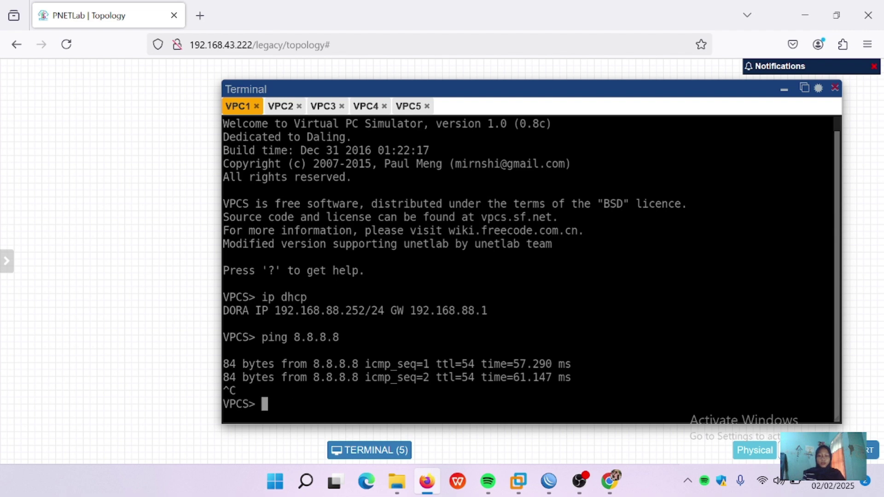
{"action": "type", "text": "ping googl"}
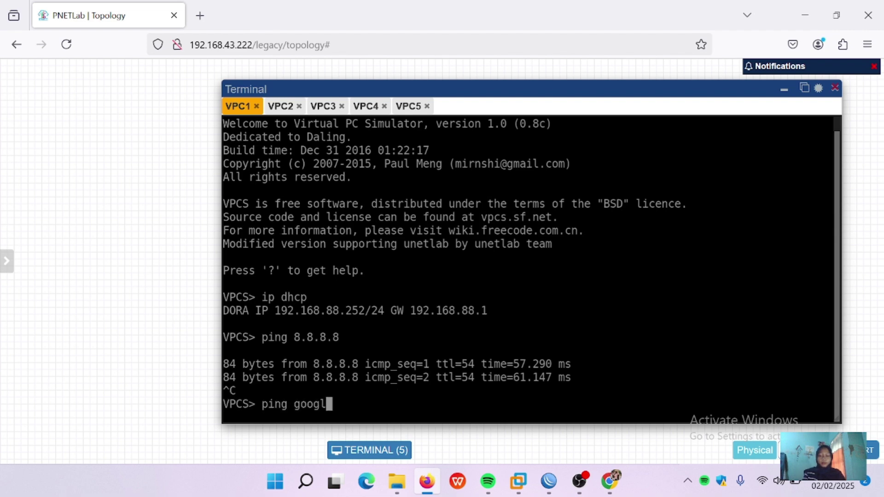
{"action": "type", "text": "e.com"}
{"action": "key", "text": "Return"}
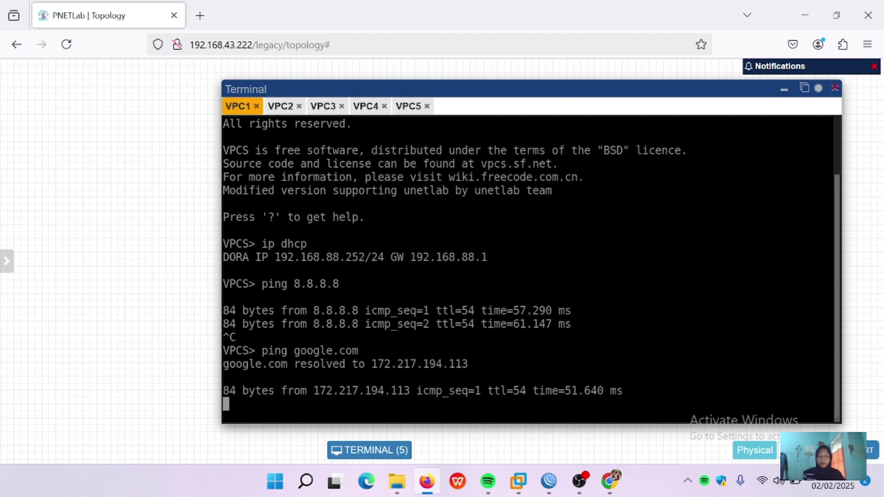
{"action": "key", "text": "ctrl+c"}
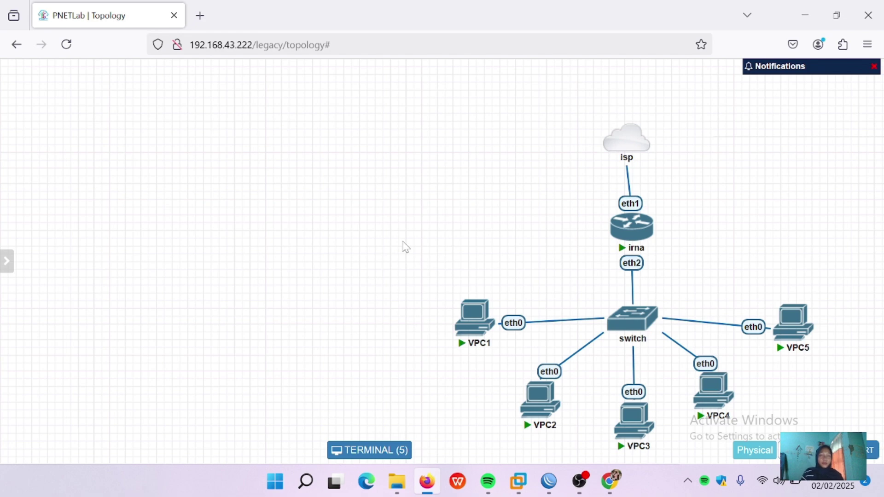
Step: Open the existing srcnat masquerade NAT rule in WinBox for editing
{"action": "mouse_move", "coordinate": [475, 311]}
{"action": "mouse_move", "coordinate": [548, 480]}
{"action": "left_click", "coordinate": [548, 414]}
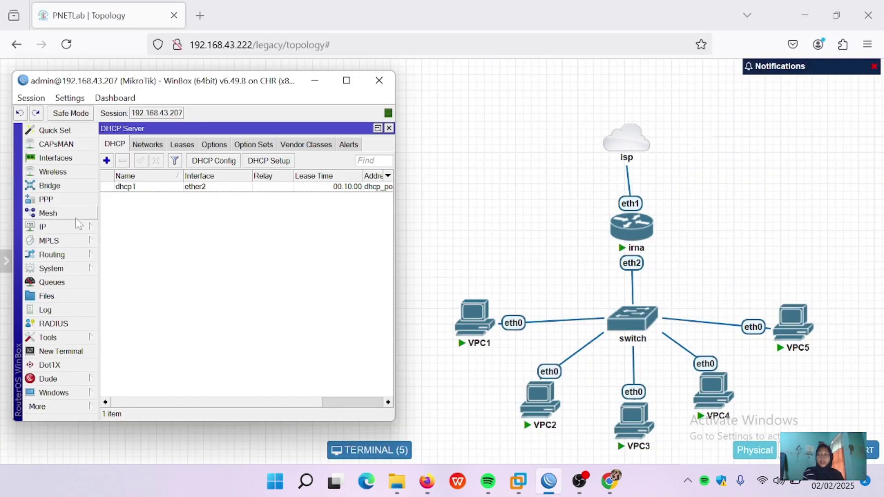
{"action": "left_click", "coordinate": [76, 229]}
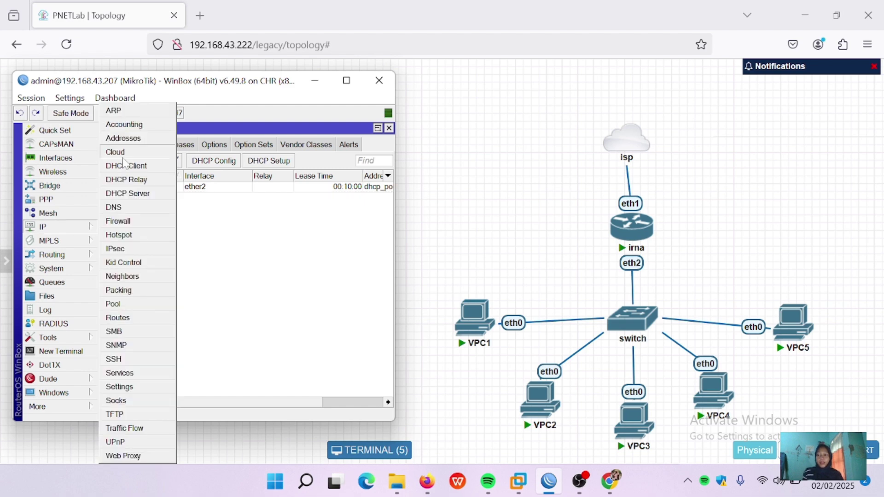
{"action": "left_click", "coordinate": [137, 223]}
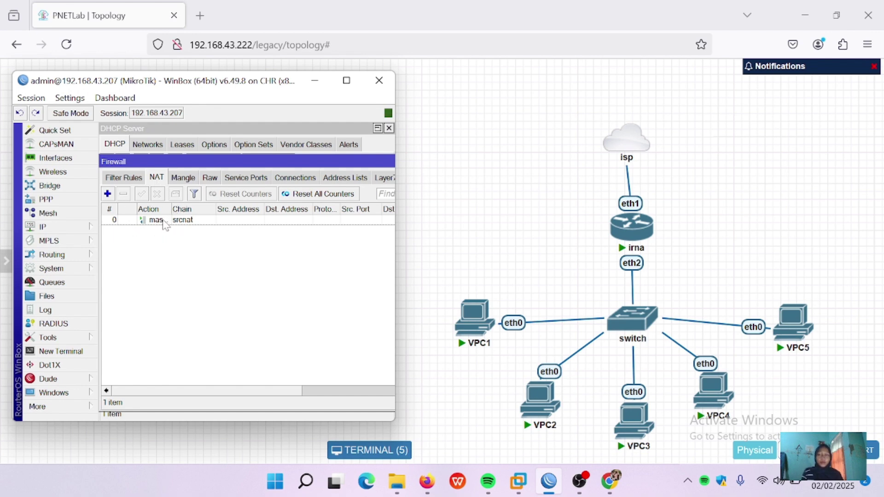
{"action": "left_click", "coordinate": [184, 222]}
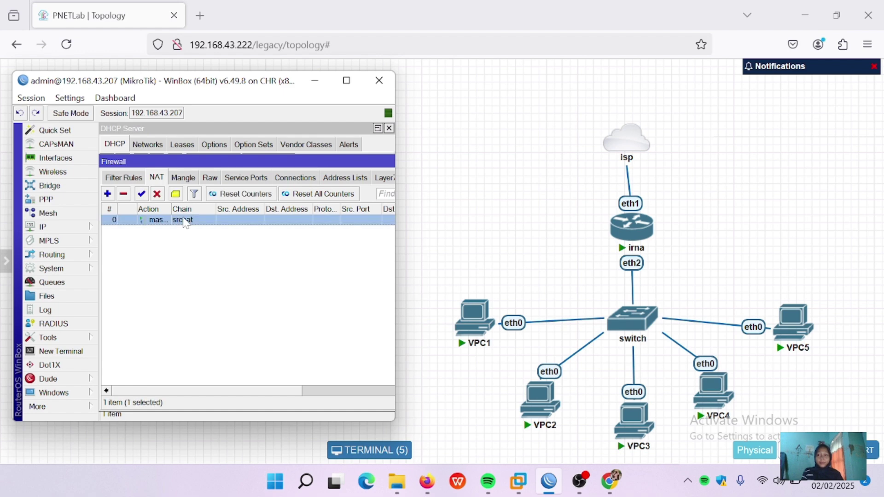
{"action": "double_click", "coordinate": [184, 222]}
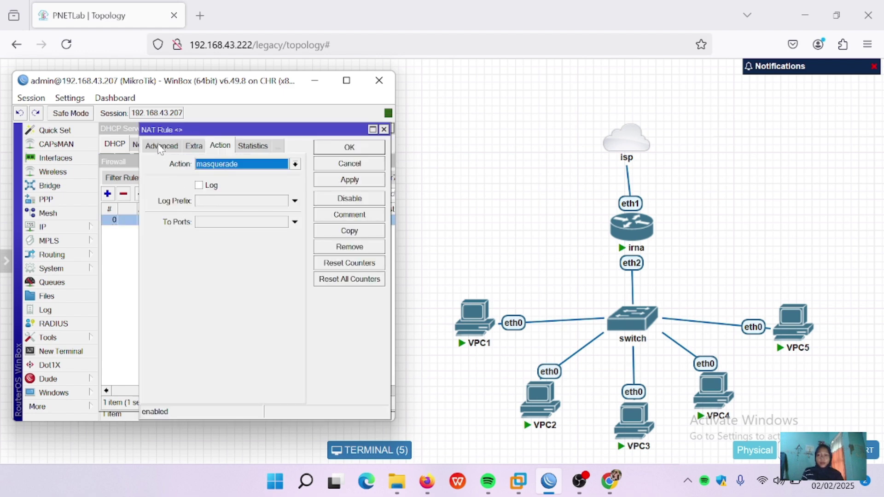
Step: Review the Advanced and General tabs, leave Src. Address unset, and open VPC1's console
{"action": "left_click", "coordinate": [161, 147]}
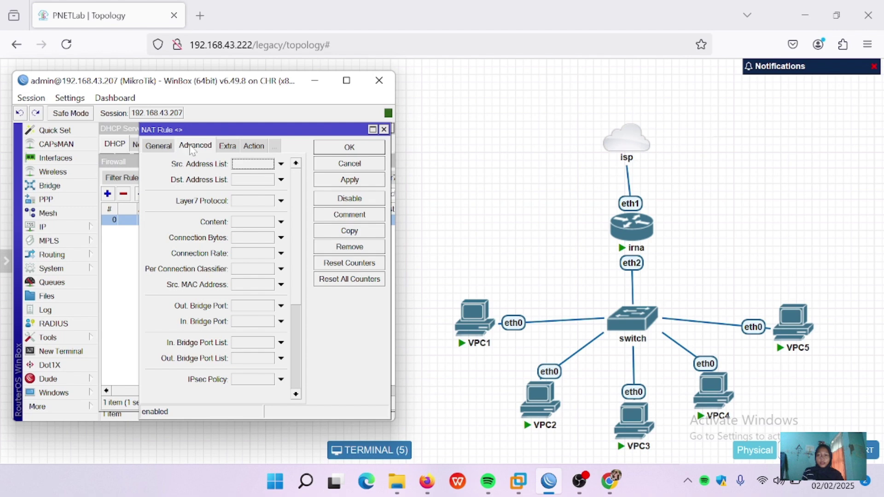
{"action": "left_click", "coordinate": [159, 146]}
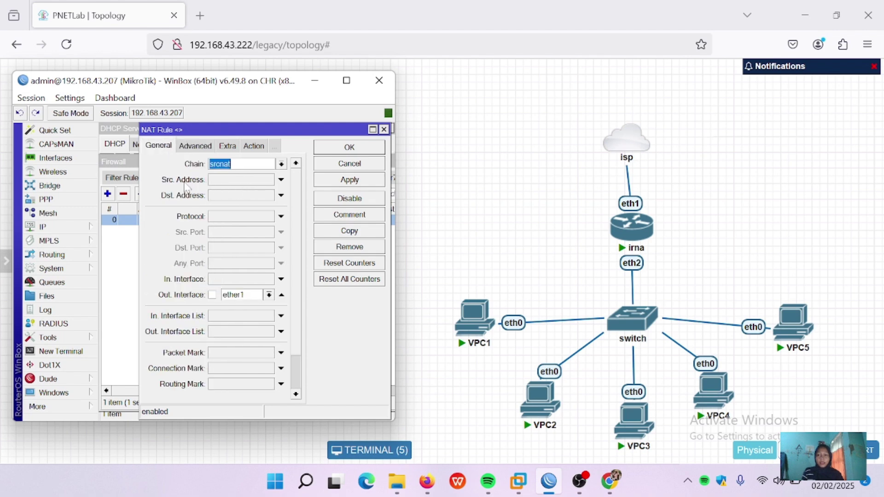
{"action": "left_click", "coordinate": [232, 182]}
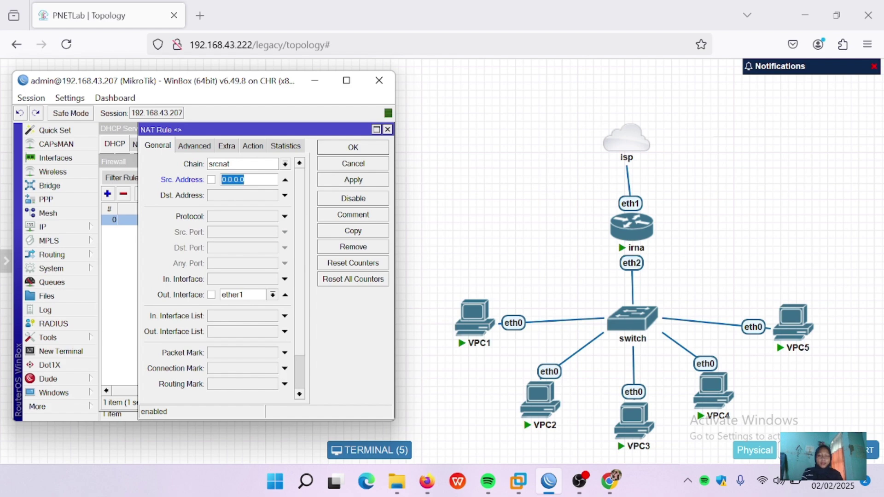
{"action": "left_click", "coordinate": [285, 180]}
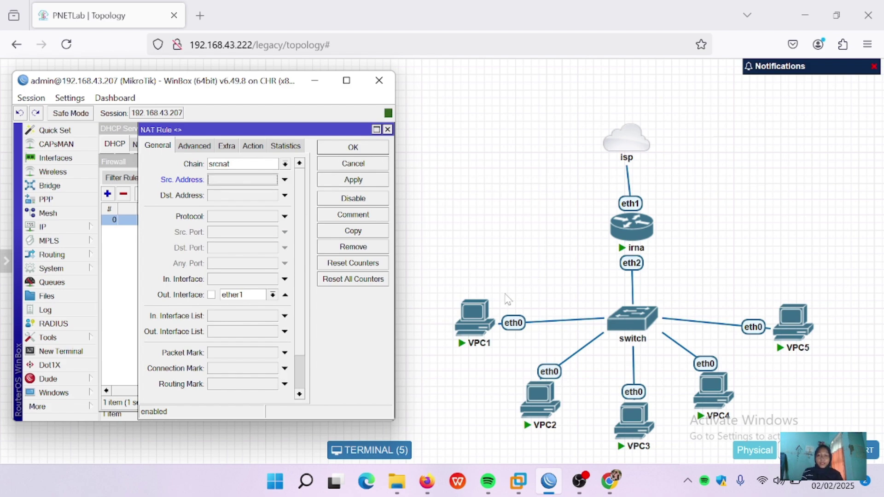
{"action": "left_click", "coordinate": [474, 321]}
{"action": "left_click", "coordinate": [475, 321]}
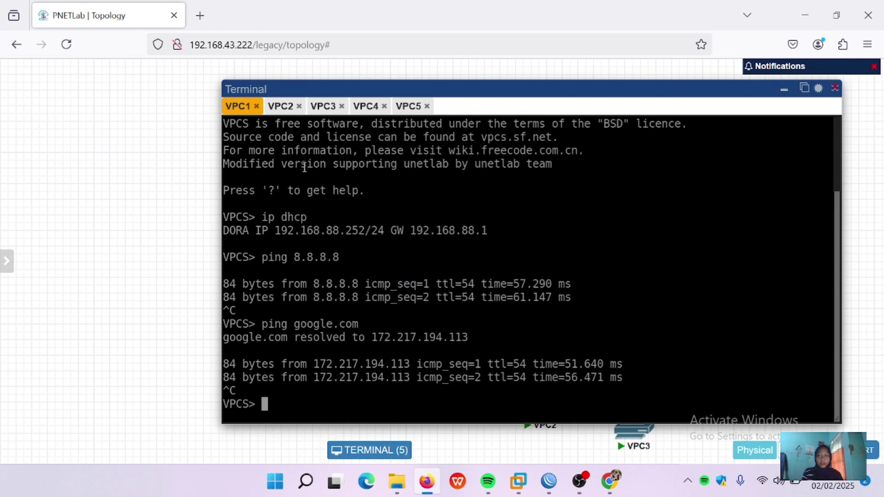
Step: Run 'show ip' on VPC1, showing its 192.168.88.252/24 address
{"action": "key", "text": "Up"}
{"action": "key", "text": "Up"}
{"action": "key", "text": "Up"}
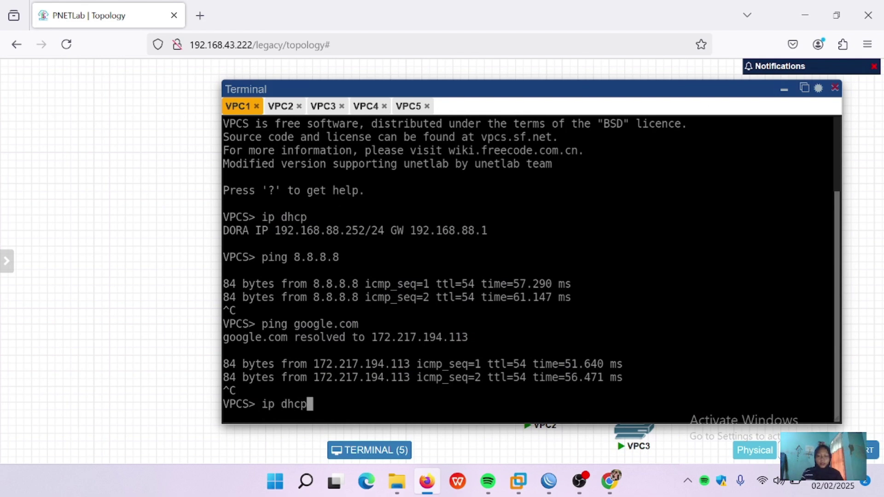
{"action": "key", "text": "BackSpace"}
{"action": "key", "text": "BackSpace"}
{"action": "key", "text": "BackSpace"}
{"action": "key", "text": "BackSpace"}
{"action": "key", "text": "BackSpace"}
{"action": "key", "text": "BackSpace"}
{"action": "key", "text": "BackSpace"}
{"action": "type", "text": "sho"}
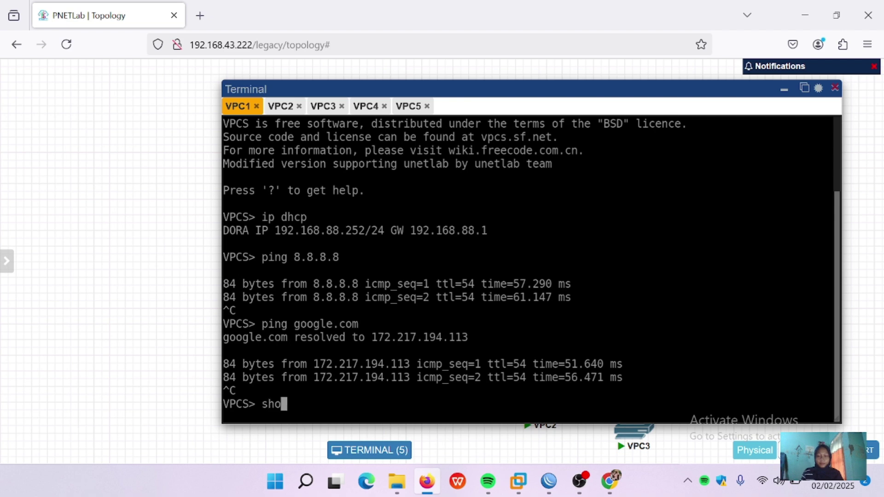
{"action": "type", "text": "w ip"}
{"action": "key", "text": "Return"}
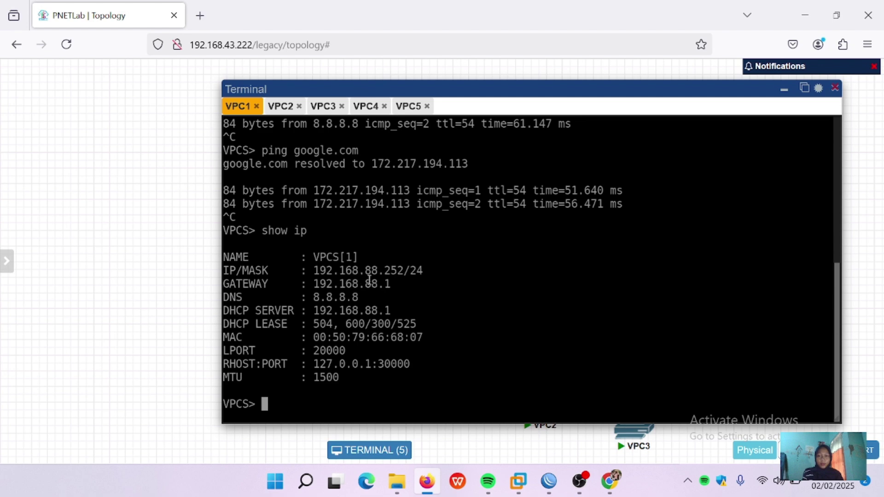
Step: Minimize the VPC terminal and bring WinBox's NAT rule editor back to front
{"action": "mouse_move", "coordinate": [575, 475]}
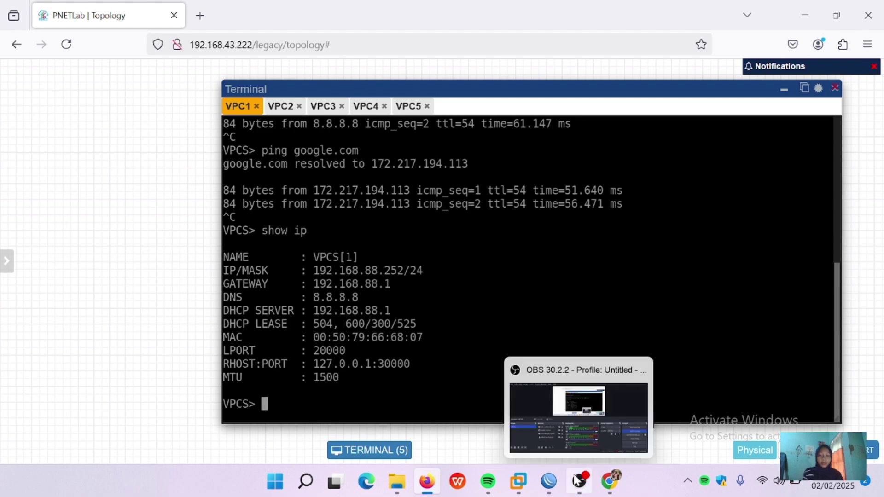
{"action": "left_click", "coordinate": [549, 481]}
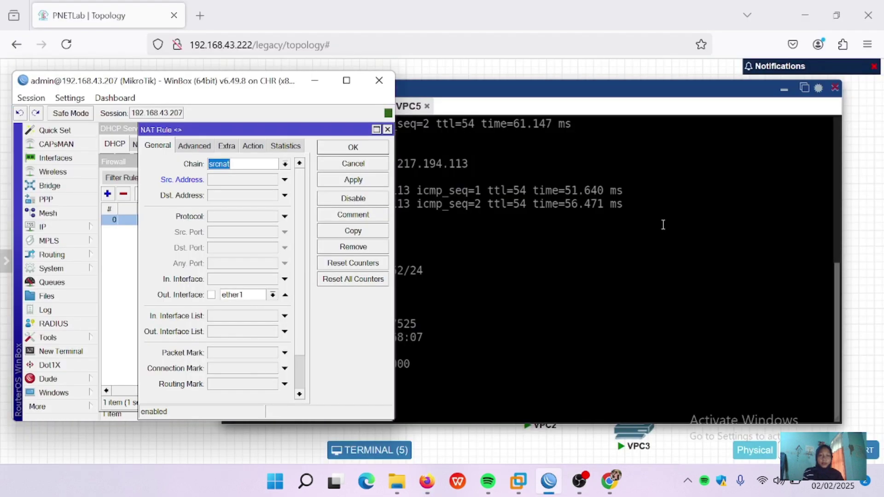
{"action": "left_click", "coordinate": [784, 89]}
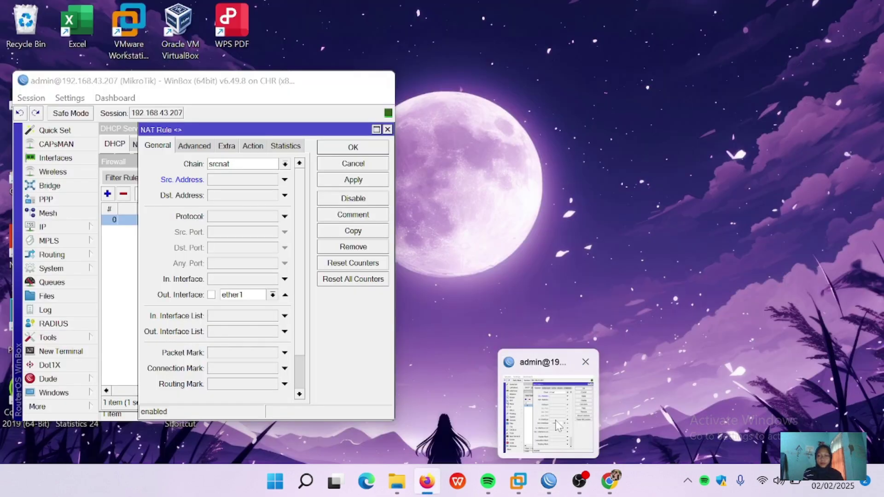
{"action": "left_click", "coordinate": [543, 405]}
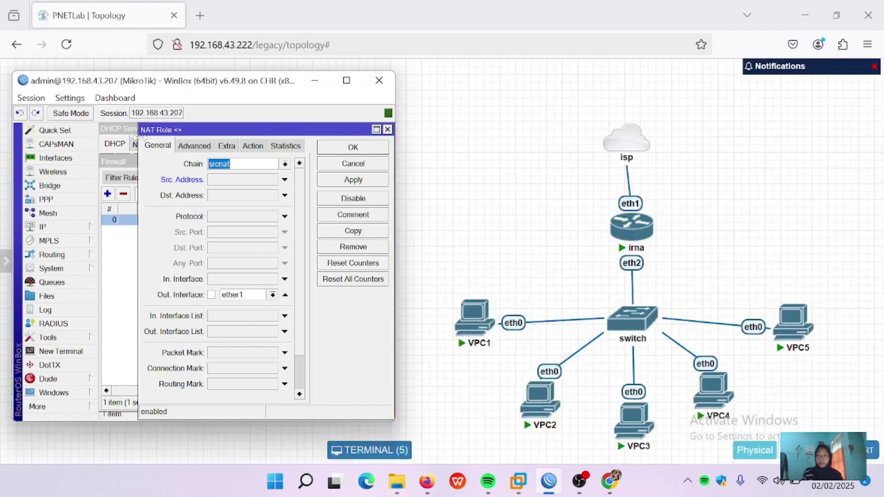
Step: Restrict the srcnat masquerade rule to Src. Address 192.168.88.252, then apply and save it
{"action": "left_click", "coordinate": [219, 182]}
{"action": "key", "text": "BackSpace"}
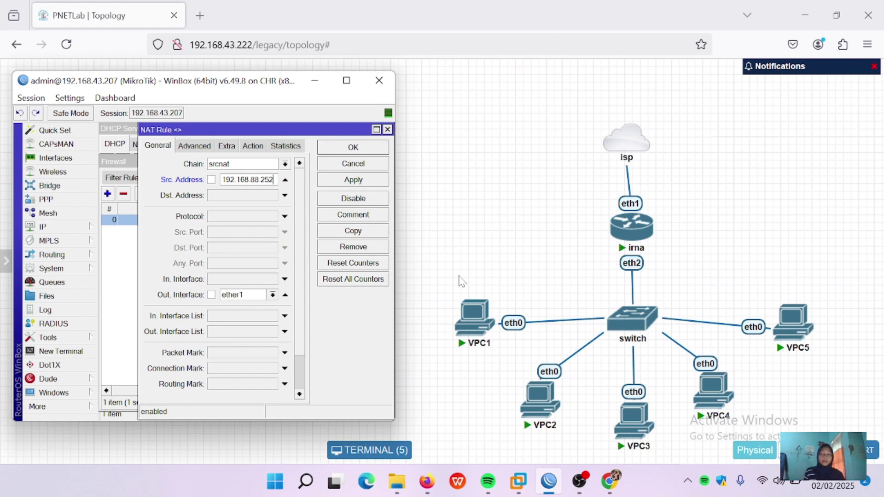
{"action": "left_click", "coordinate": [360, 184]}
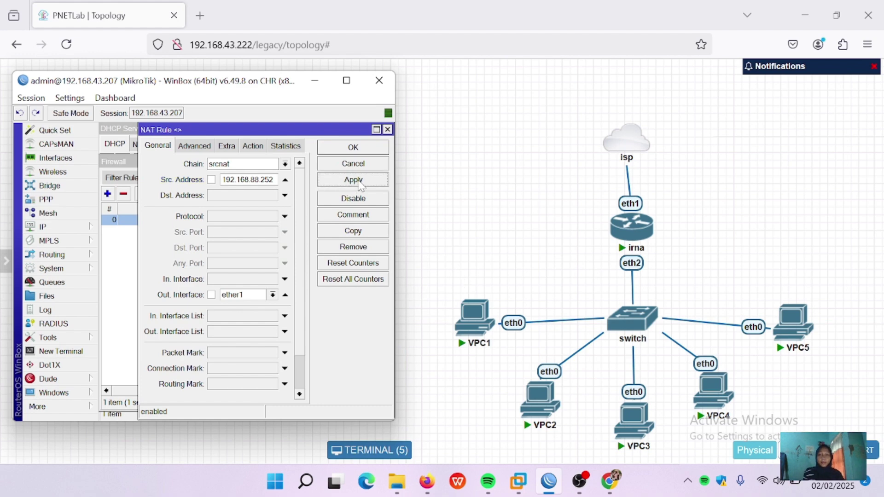
{"action": "left_click", "coordinate": [362, 150]}
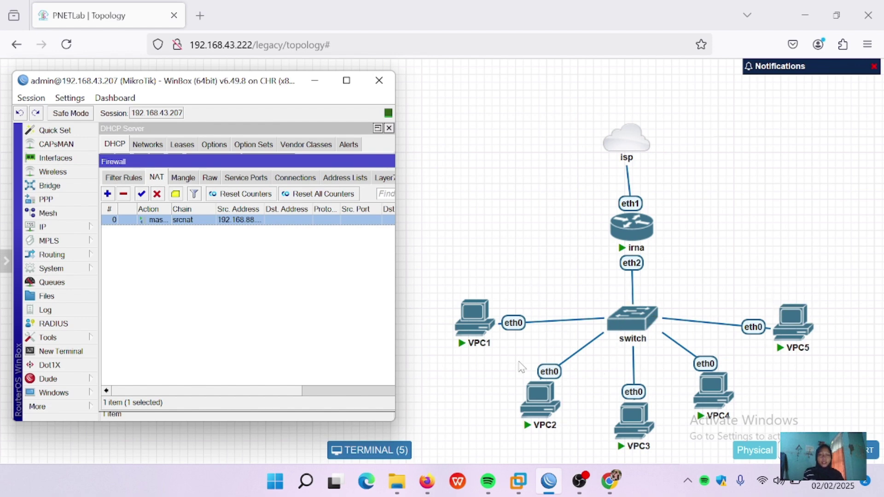
Step: Run 'ping google.com' on VPC2, see it get no reply, and close the terminal
{"action": "mouse_move", "coordinate": [533, 404]}
{"action": "left_click", "coordinate": [532, 395]}
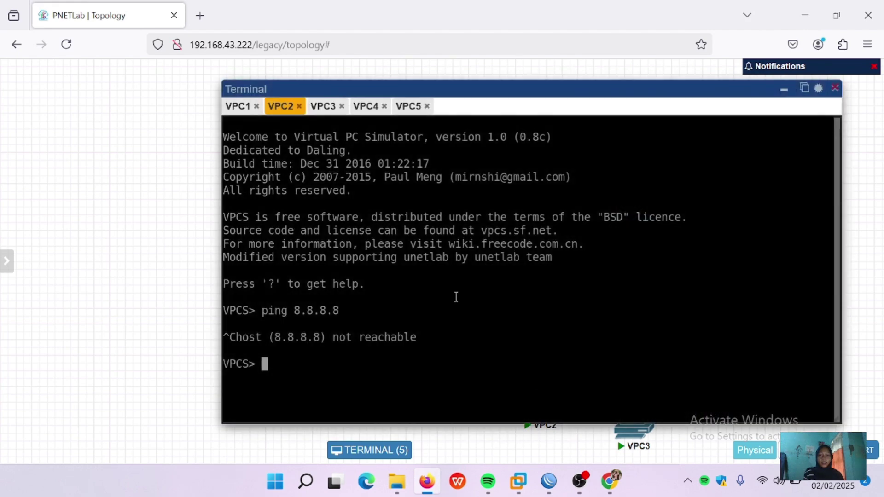
{"action": "type", "text": "pi"}
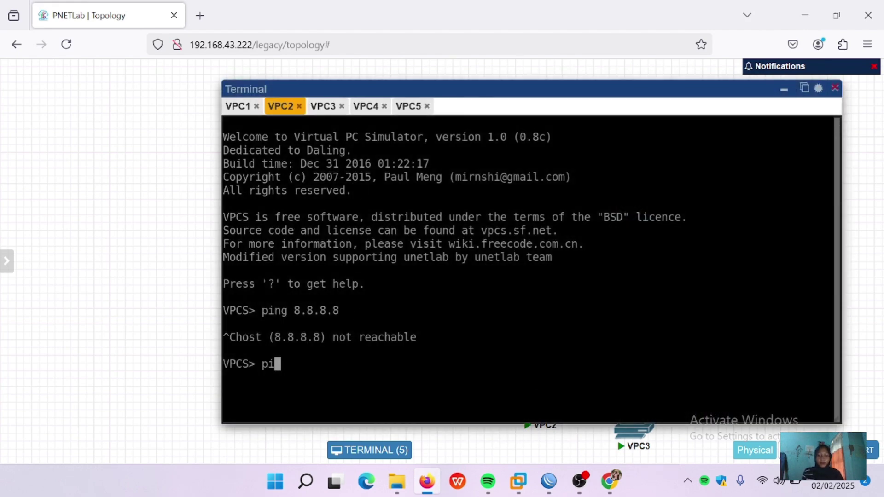
{"action": "type", "text": "ng google.com"}
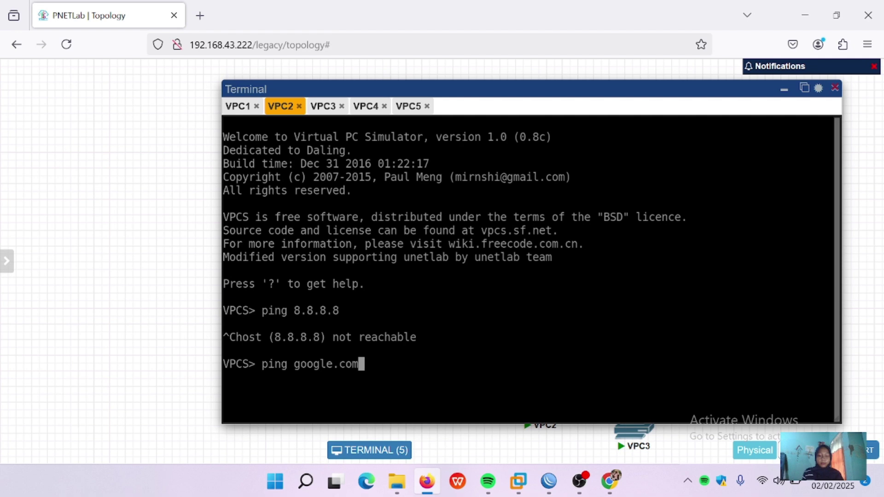
{"action": "key", "text": "Return"}
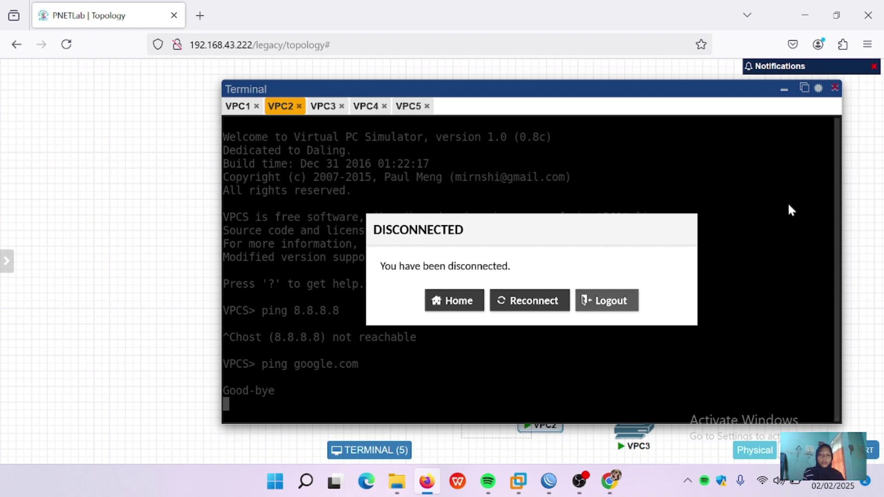
{"action": "left_click", "coordinate": [834, 88]}
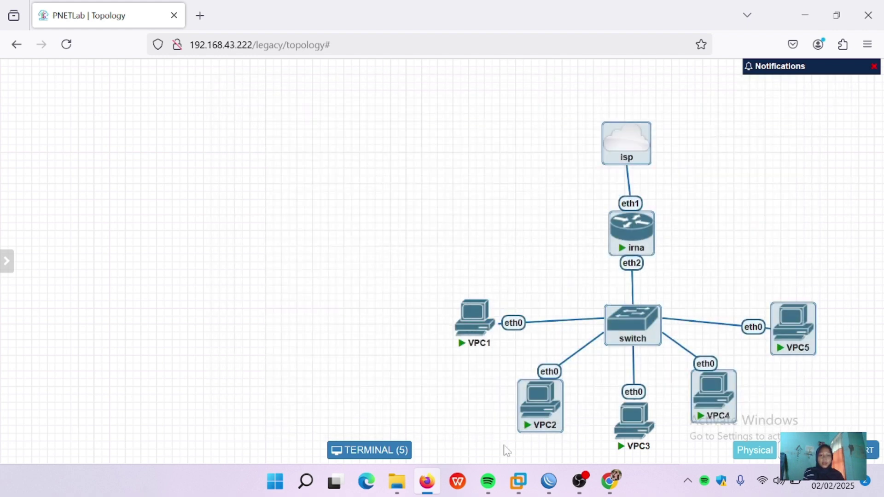
Step: Invert the NAT rule's Src. Address with '!' so 192.168.88.252 is excluded, then save
{"action": "mouse_move", "coordinate": [553, 486]}
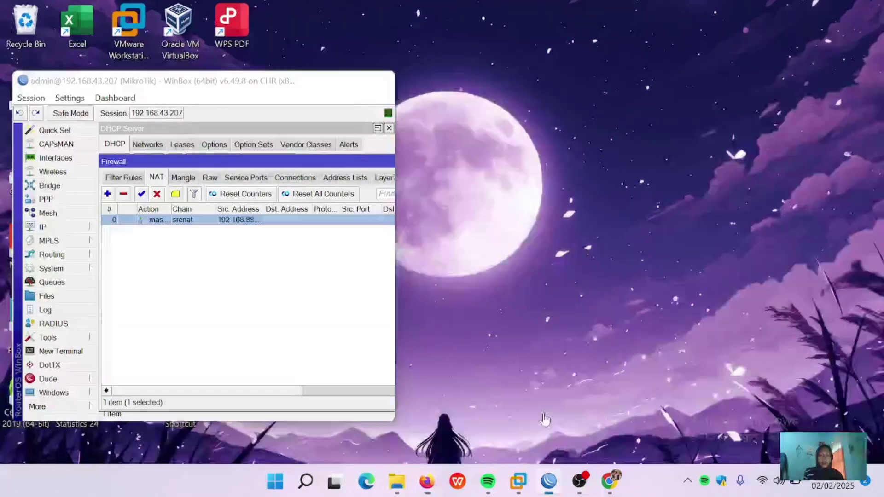
{"action": "left_click", "coordinate": [547, 419]}
{"action": "double_click", "coordinate": [201, 221]}
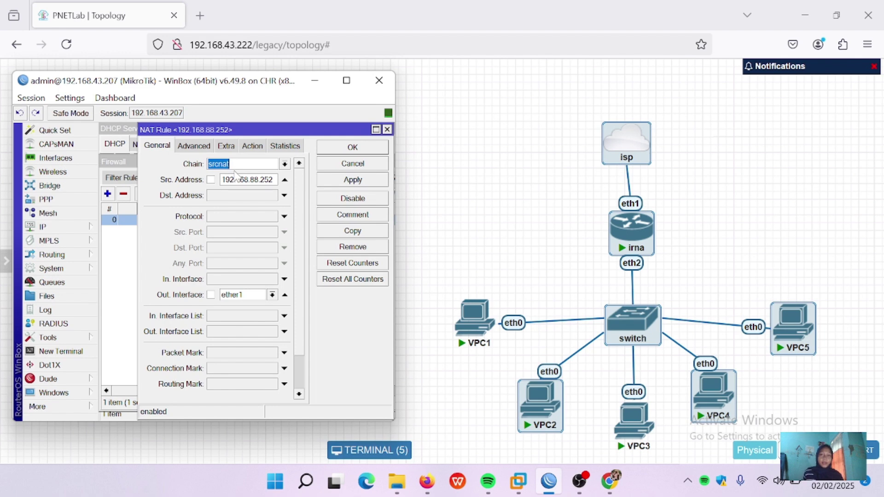
{"action": "left_click", "coordinate": [210, 180]}
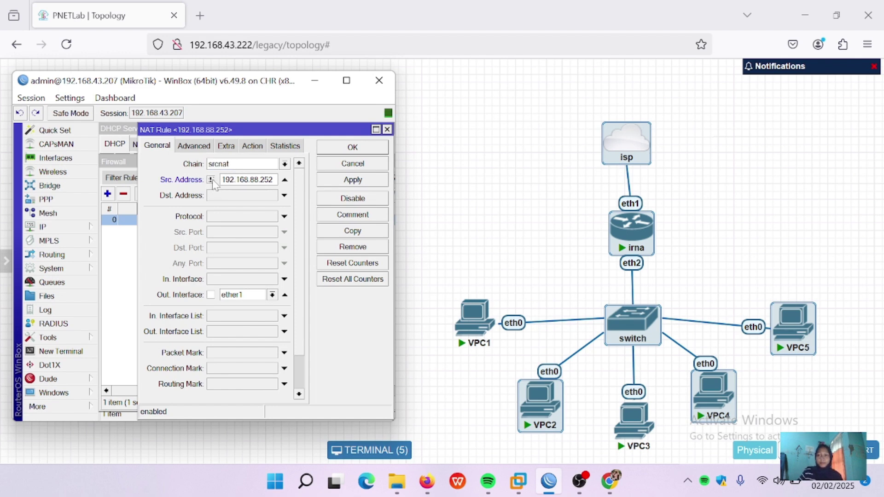
{"action": "left_click", "coordinate": [213, 180]}
{"action": "left_click", "coordinate": [212, 180]}
{"action": "mouse_move", "coordinate": [492, 314]}
{"action": "left_click", "coordinate": [363, 181]}
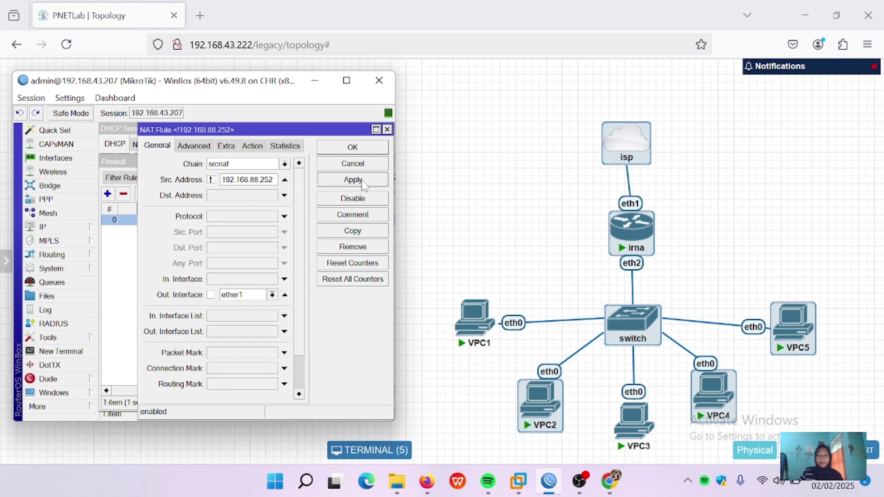
{"action": "left_click", "coordinate": [362, 150]}
Step: Run 'ping goole.com' on VPC5 and confirm replies from 217.160.0.201
{"action": "left_click", "coordinate": [546, 249]}
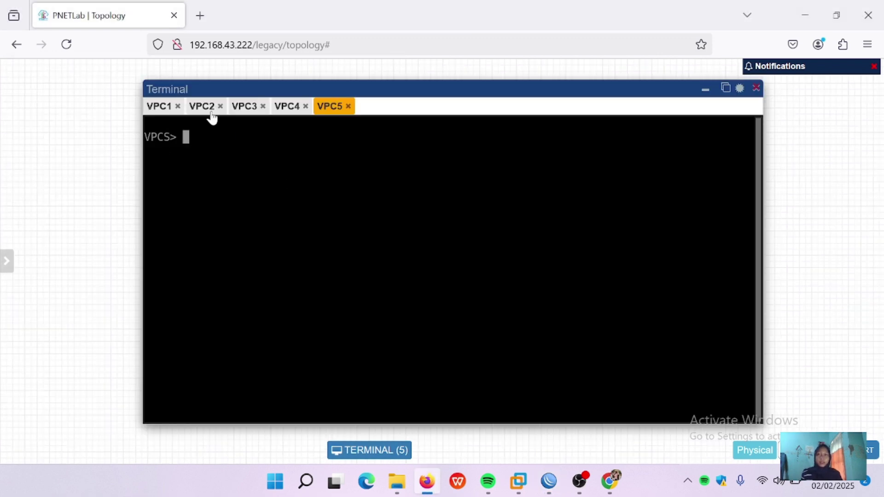
{"action": "type", "text": "pi"}
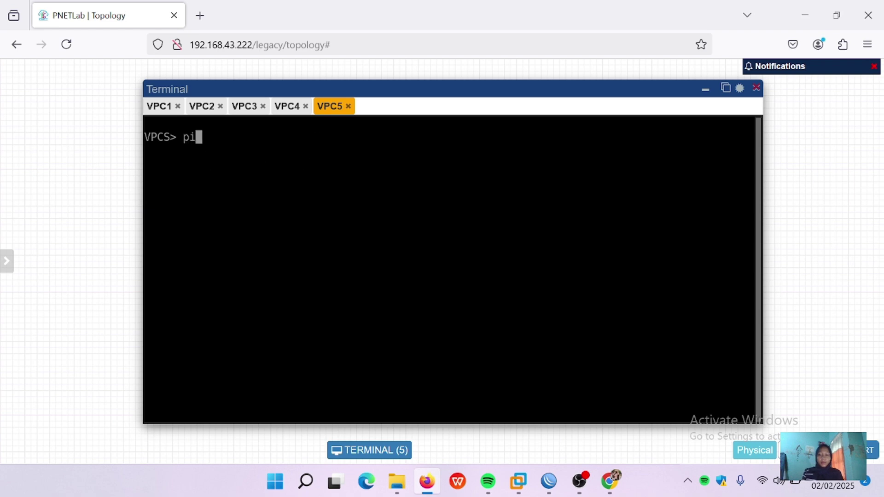
{"action": "type", "text": "ng goole.com"}
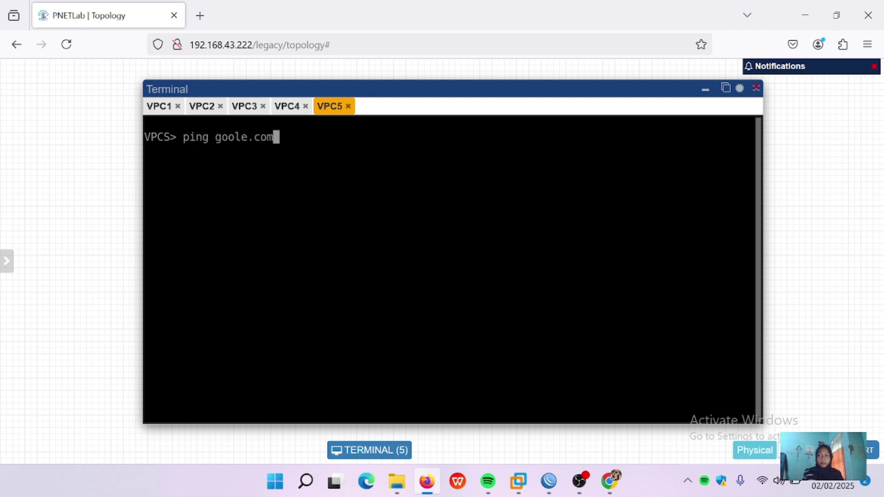
{"action": "key", "text": "Return"}
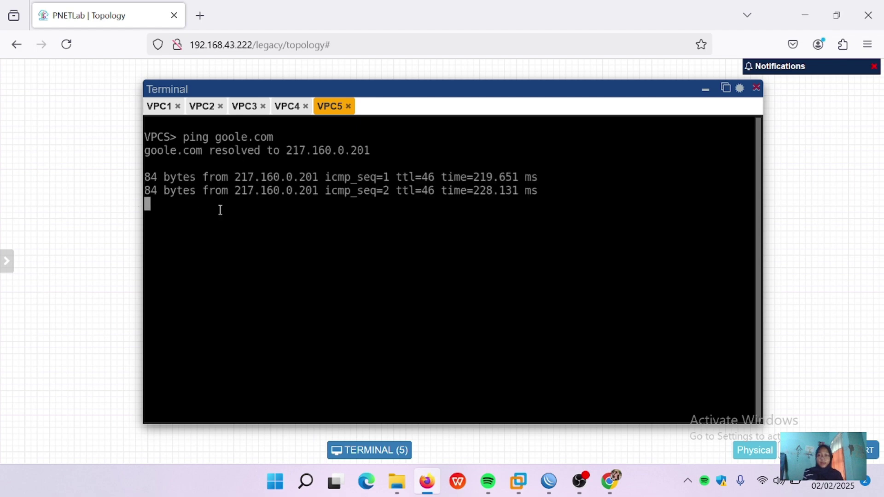
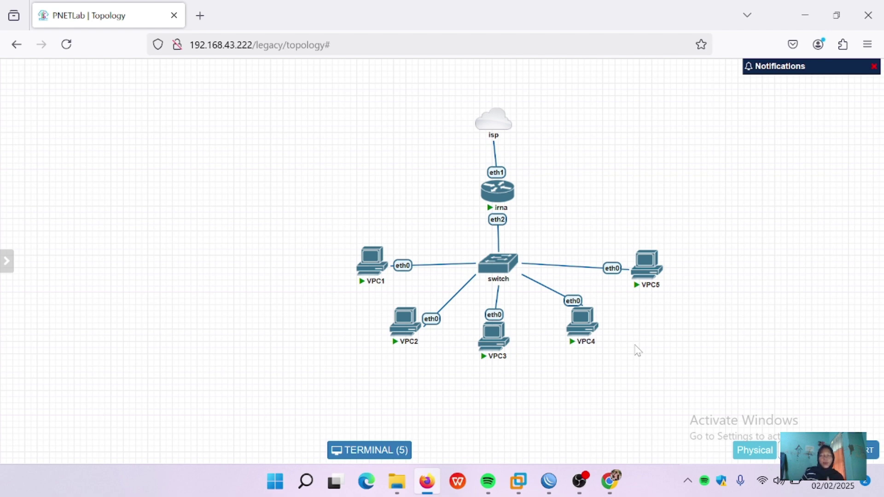
Step: In WinBox, open the srcnat masquerade rule from IP > Firewall > NAT for editing
{"action": "left_click", "coordinate": [548, 481]}
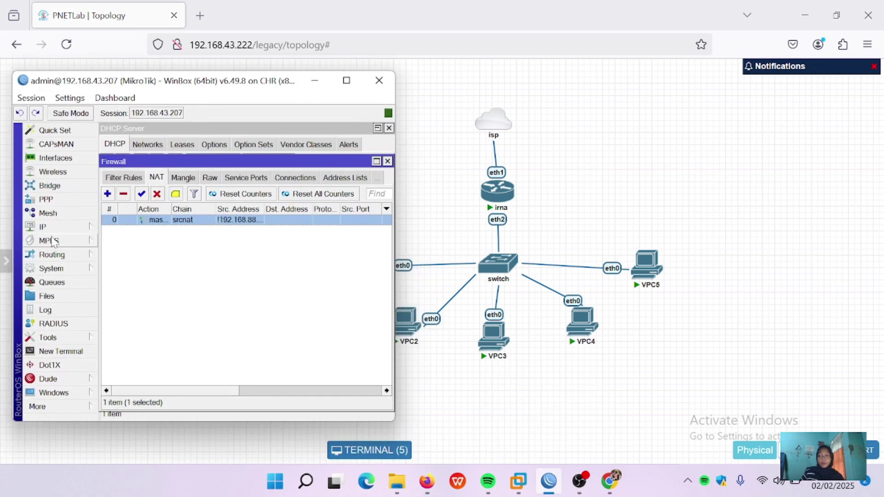
{"action": "left_click", "coordinate": [52, 228]}
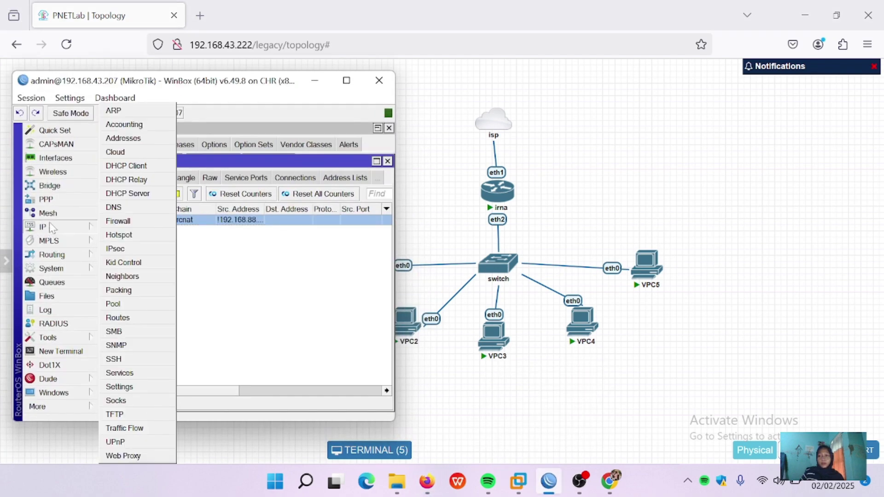
{"action": "left_click", "coordinate": [119, 222]}
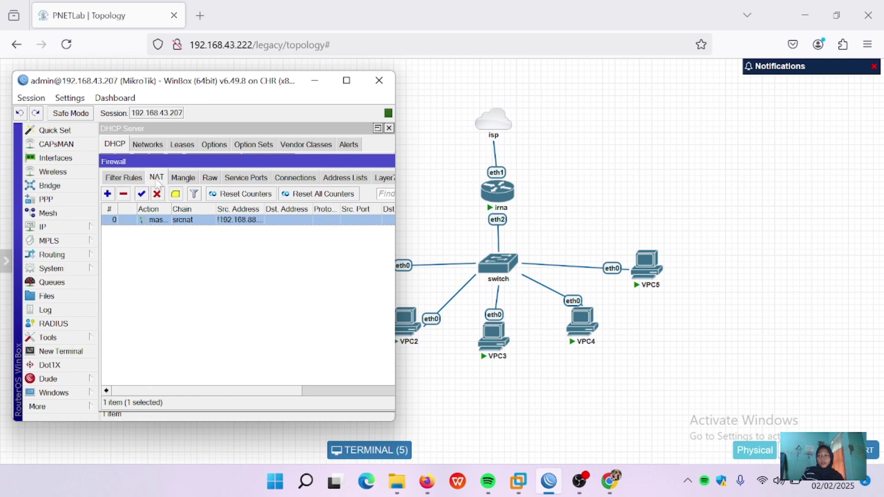
{"action": "double_click", "coordinate": [160, 220]}
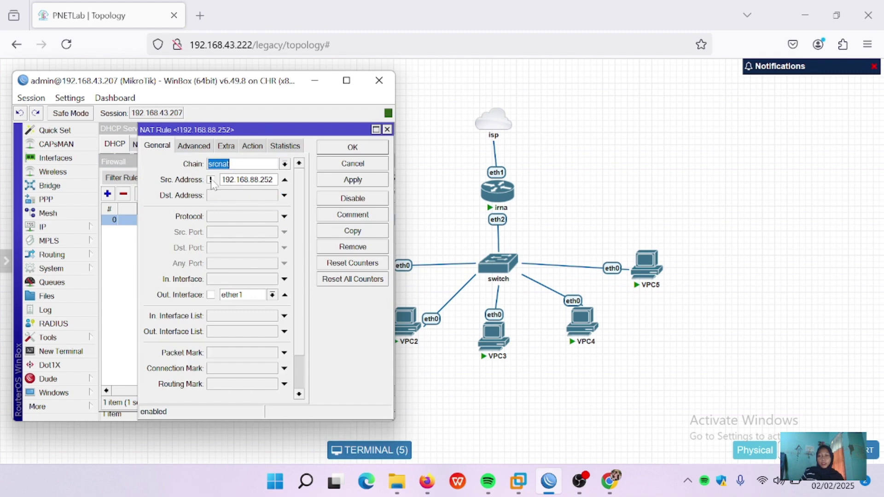
Step: Remove the inverted 192.168.88.252 Src. Address filter, save the rule, and minimize WinBox
{"action": "left_click", "coordinate": [211, 180]}
{"action": "left_click", "coordinate": [285, 181]}
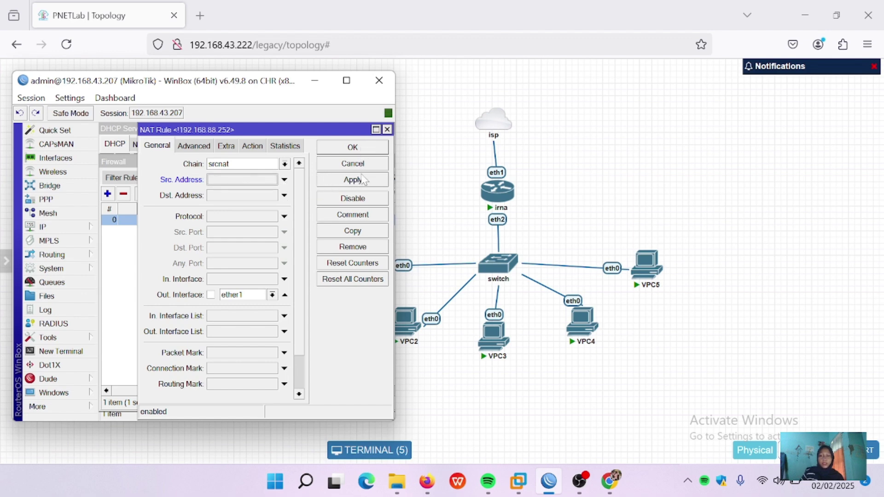
{"action": "left_click", "coordinate": [363, 180]}
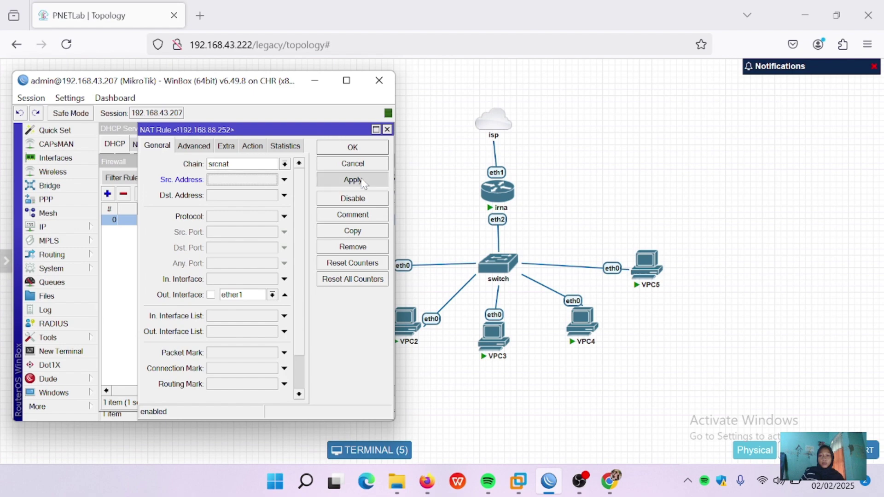
{"action": "left_click", "coordinate": [367, 150]}
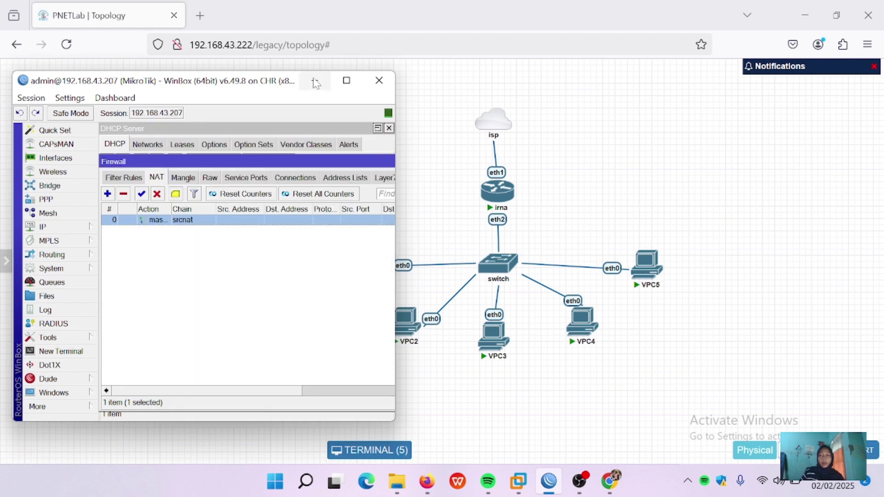
{"action": "left_click", "coordinate": [314, 81]}
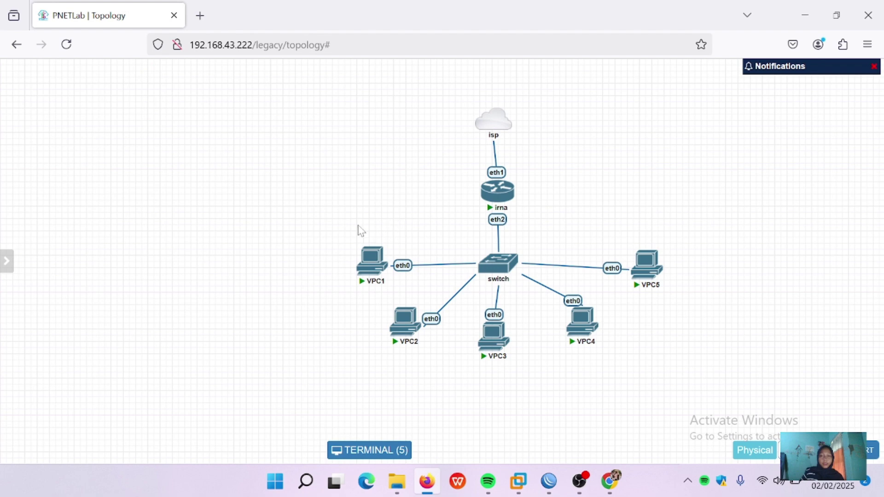
Step: Ping google.com from VPC1's console and stop once replies arrive
{"action": "left_click", "coordinate": [372, 264]}
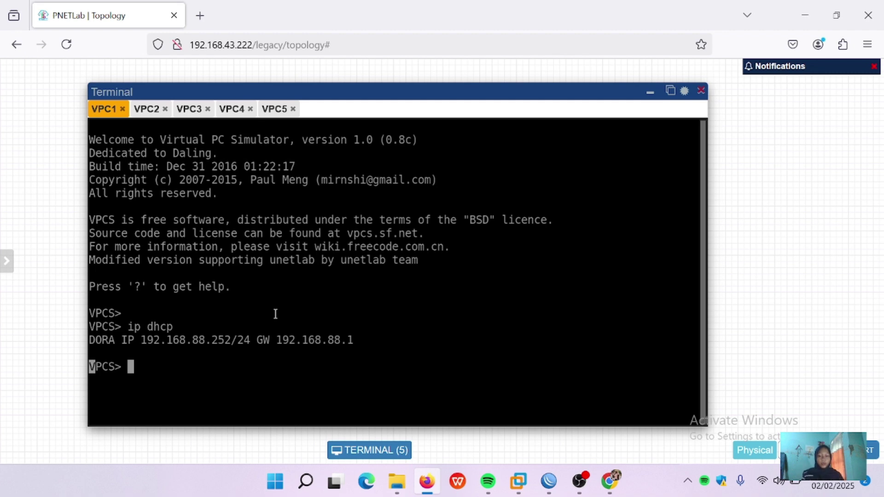
{"action": "type", "text": "ping goog"}
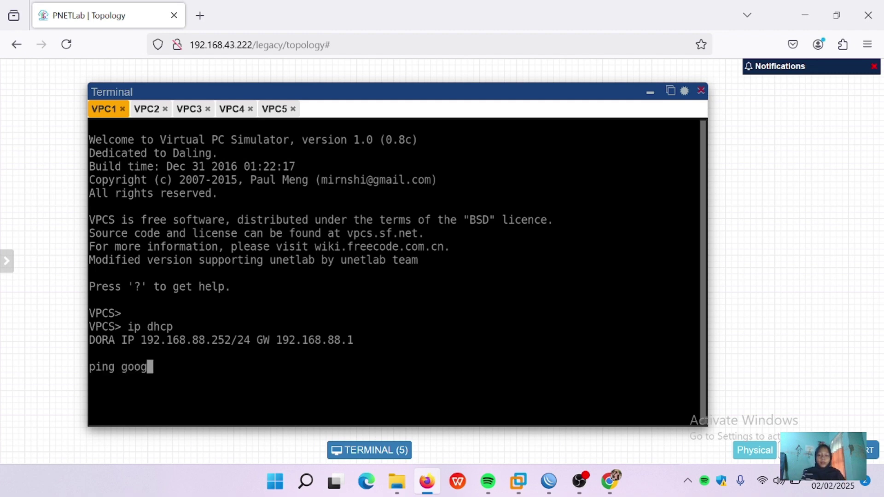
{"action": "type", "text": "le.com"}
{"action": "key", "text": "Return"}
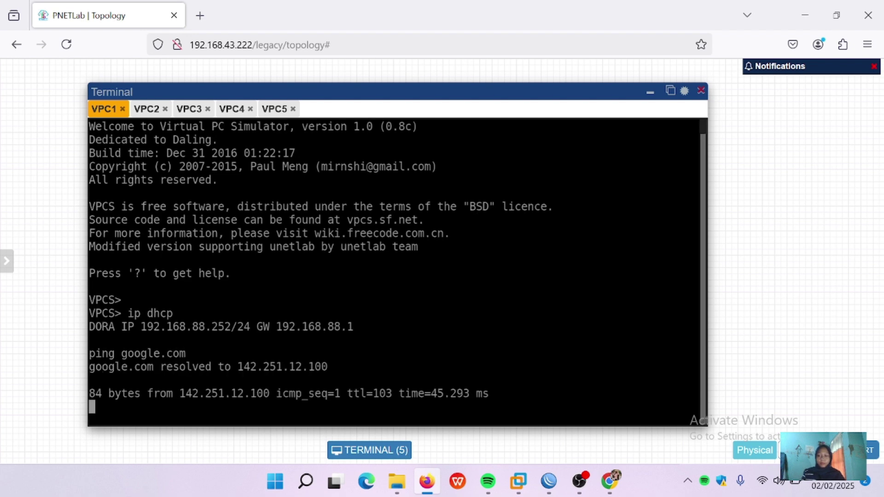
{"action": "key", "text": "ctrl+c"}
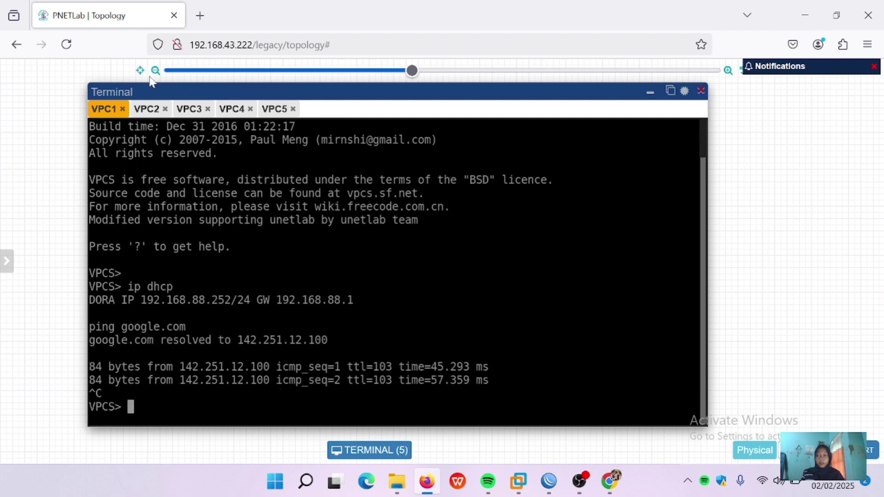
Step: Run 'ping google.com' on VPC2 and VPC3, stopping each with Ctrl+C
{"action": "left_click", "coordinate": [151, 110]}
{"action": "type", "text": "p"}
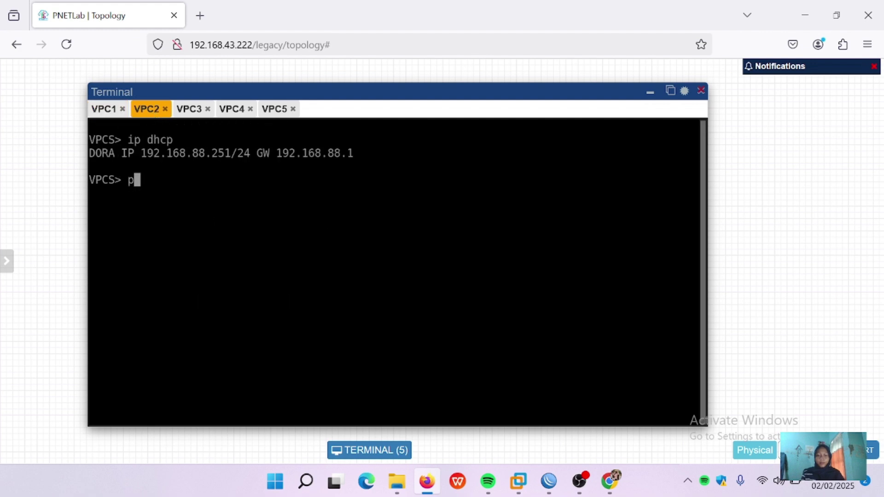
{"action": "type", "text": "ing google.co"}
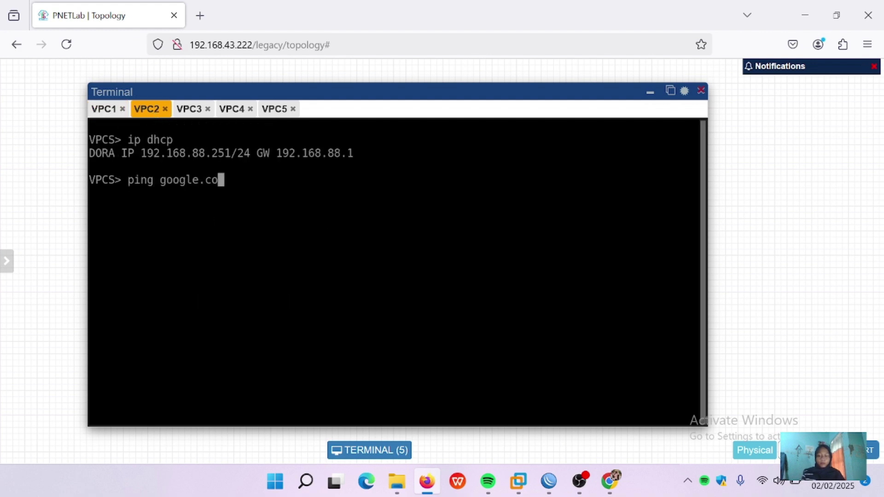
{"action": "type", "text": "m"}
{"action": "key", "text": "Return"}
{"action": "key", "text": "ctrl+c"}
{"action": "left_click", "coordinate": [196, 111]}
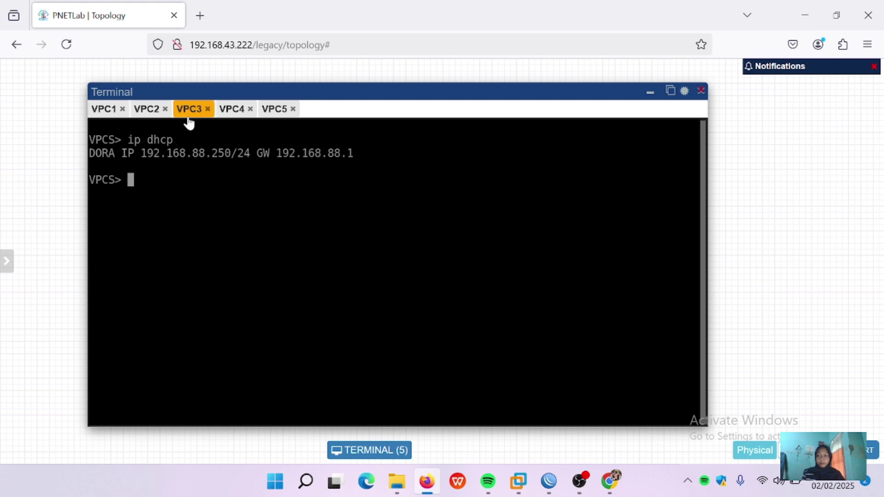
{"action": "type", "text": "ping google.com"}
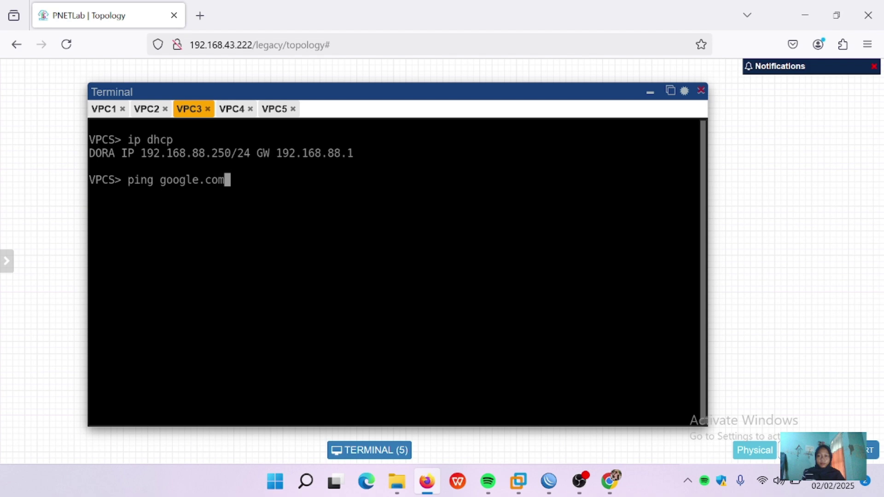
{"action": "key", "text": "Return"}
{"action": "key", "text": "ctrl+c"}
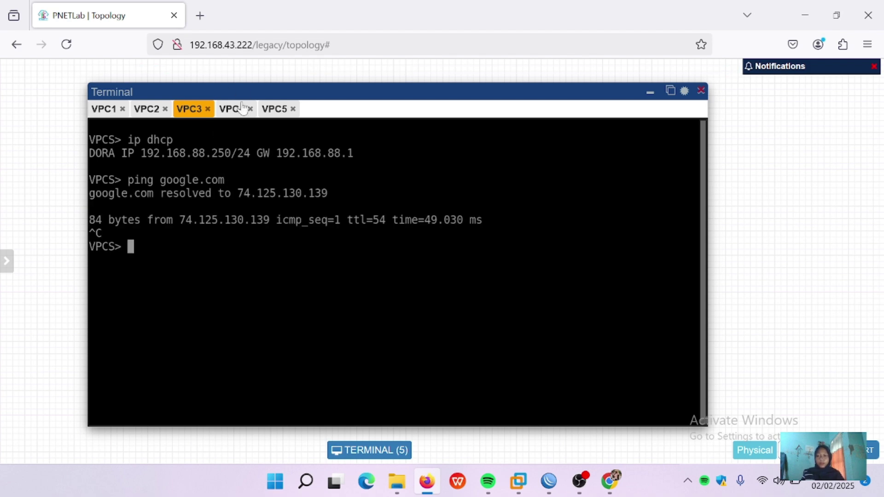
Step: Run 'ping google.com' on VPC4 and VPC5, stopping each with Ctrl+C
{"action": "left_click", "coordinate": [237, 109]}
{"action": "type", "text": "ping goo"}
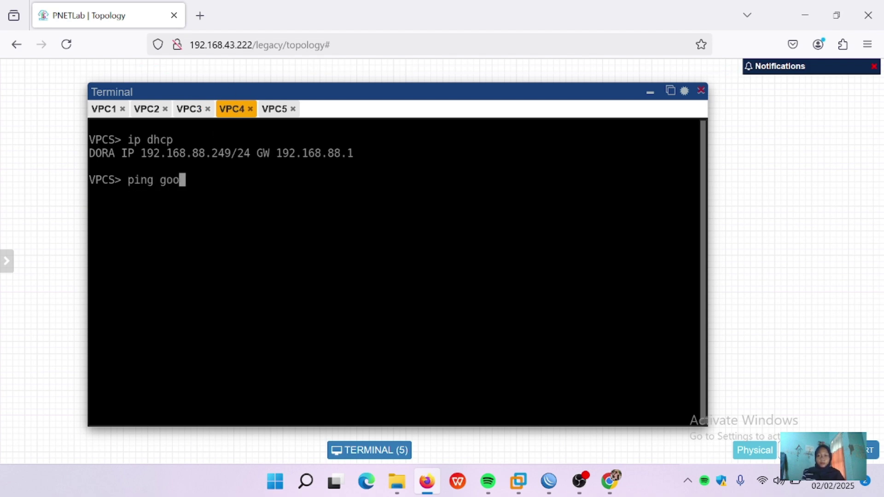
{"action": "type", "text": "gle.com"}
{"action": "key", "text": "Return"}
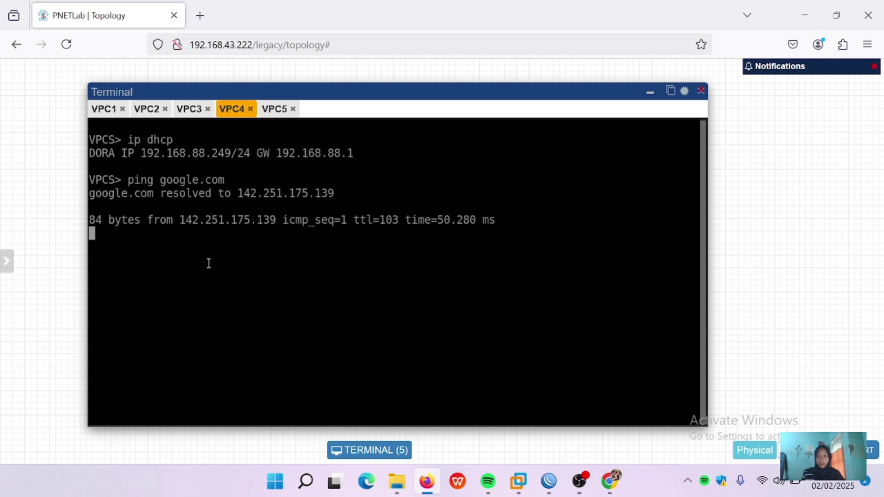
{"action": "key", "text": "ctrl+c"}
{"action": "left_click", "coordinate": [272, 109]}
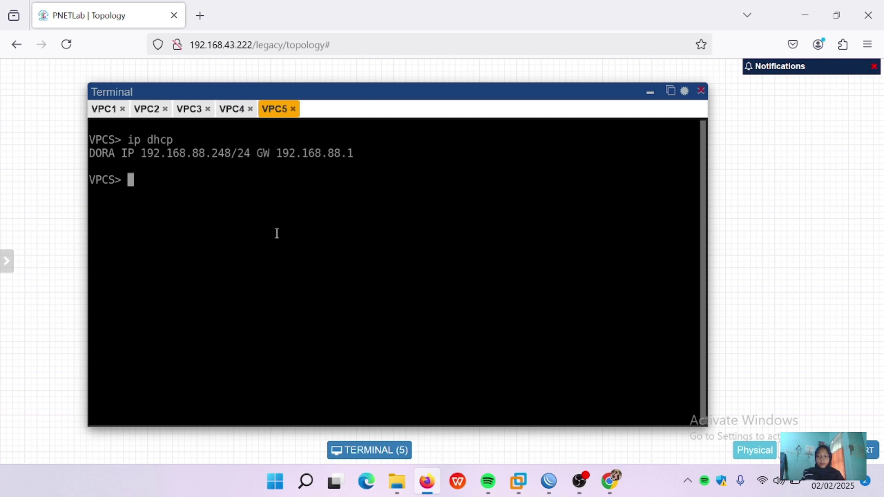
{"action": "type", "text": "ping google.com"}
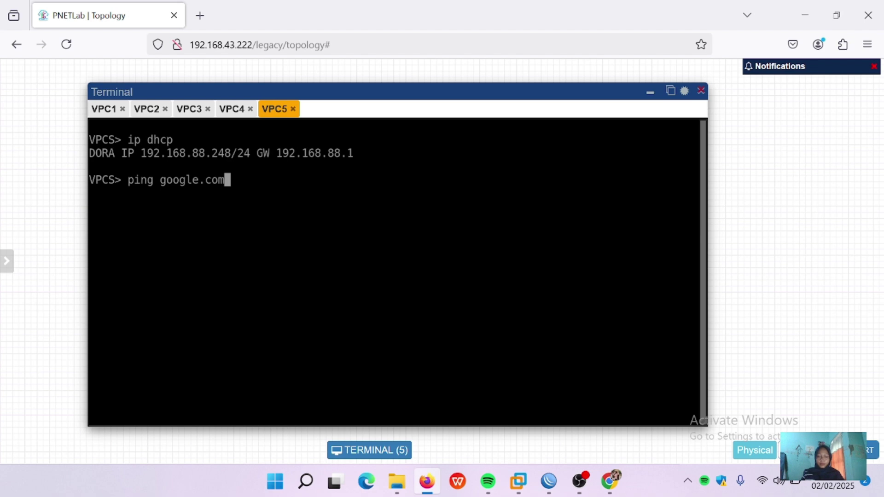
{"action": "key", "text": "Return"}
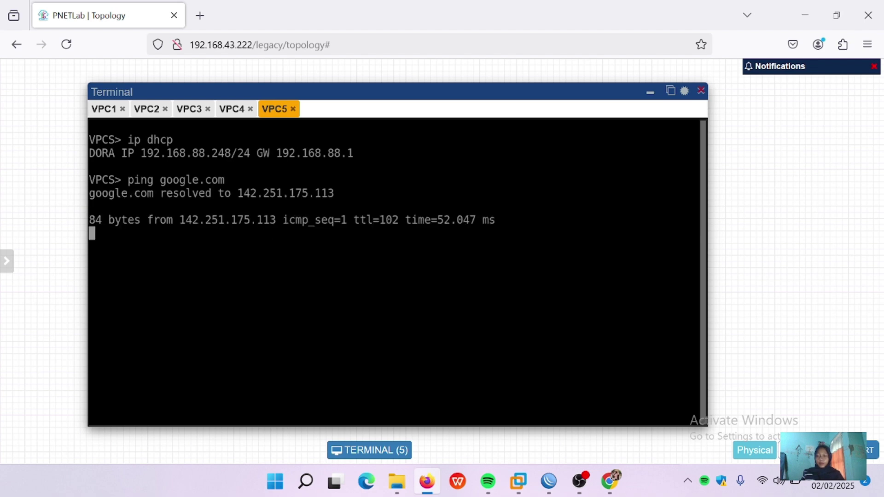
{"action": "key", "text": "ctrl+c"}
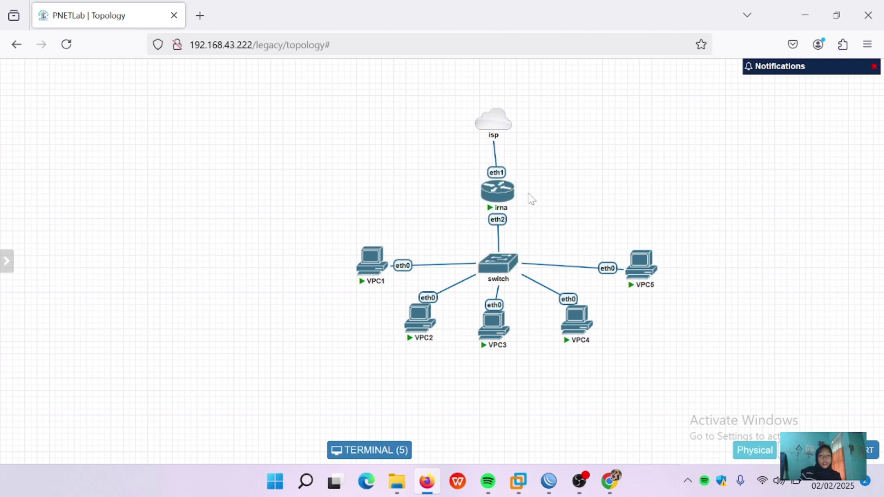
Step: Return to the lab topology showing isp, irna, the switch and VPC1–VPC5
{"action": "mouse_move", "coordinate": [490, 193]}
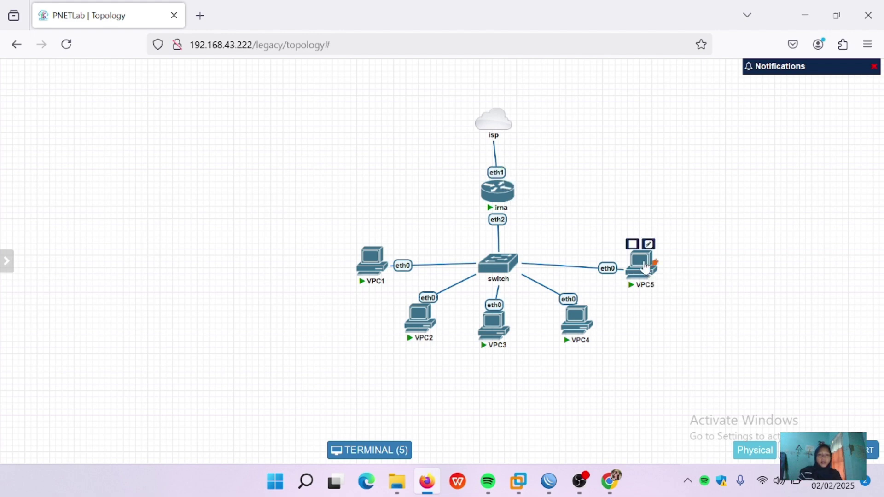
Step: Reopen the VPC consoles and ping google.com from VPC5, stopping after two replies
{"action": "left_click", "coordinate": [387, 446]}
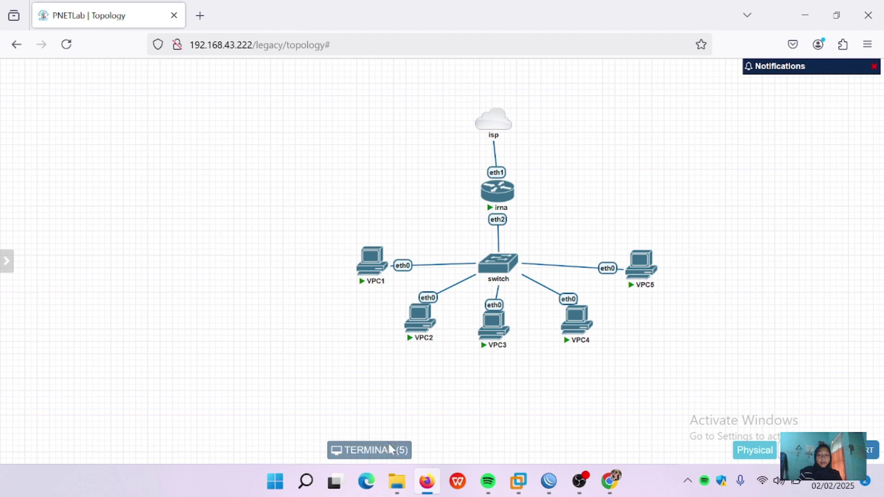
{"action": "left_click_drag", "start_coordinate": [510, 241], "coordinate": [337, 89]}
{"action": "type", "text": "pi"}
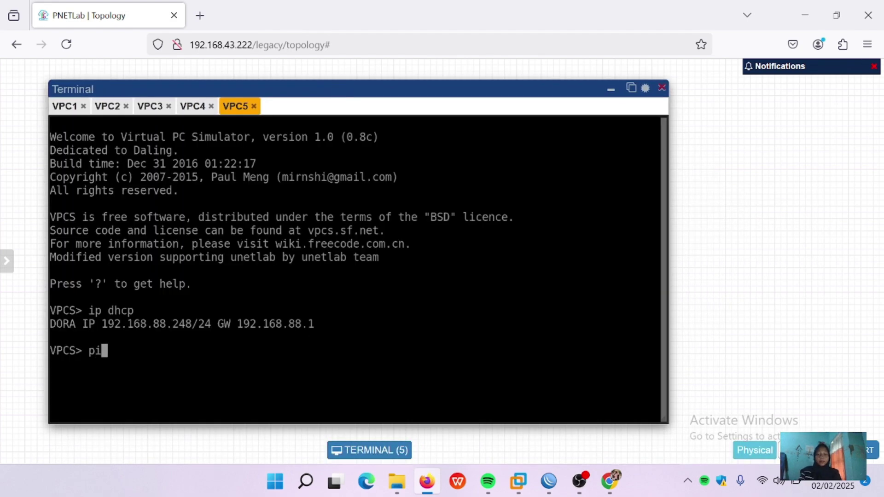
{"action": "type", "text": "ng google.com"}
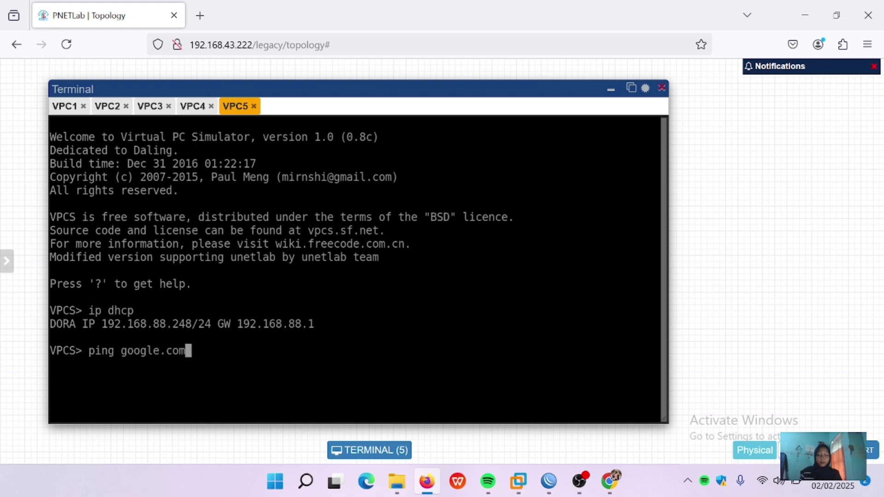
{"action": "key", "text": "Return"}
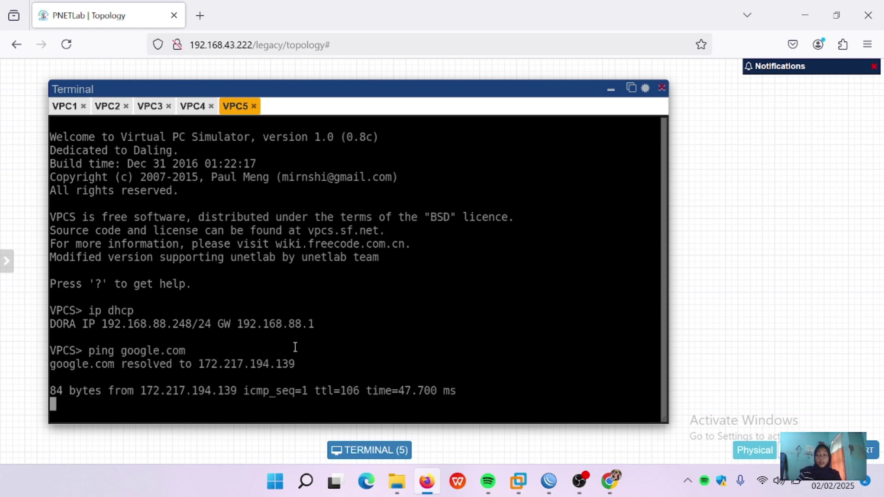
{"action": "key", "text": "ctrl+c"}
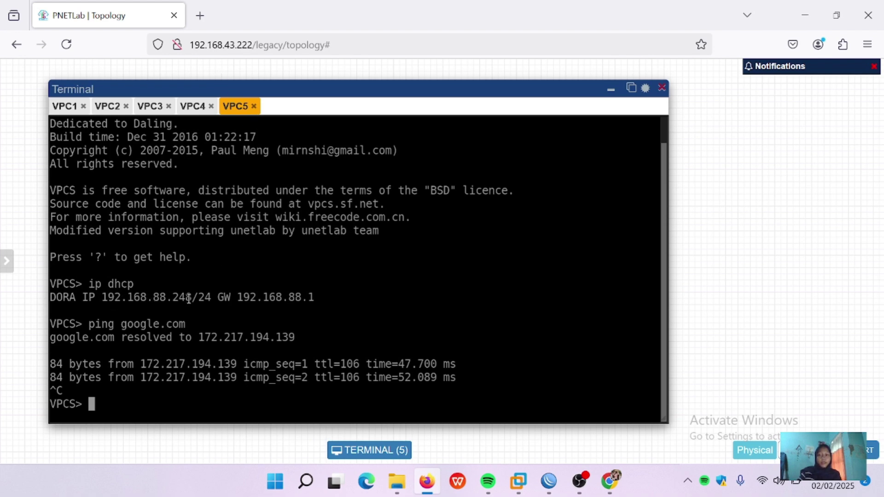
Step: Check WinBox briefly, then run 'show ip' on VPC4 to view its DHCP address
{"action": "mouse_move", "coordinate": [558, 485]}
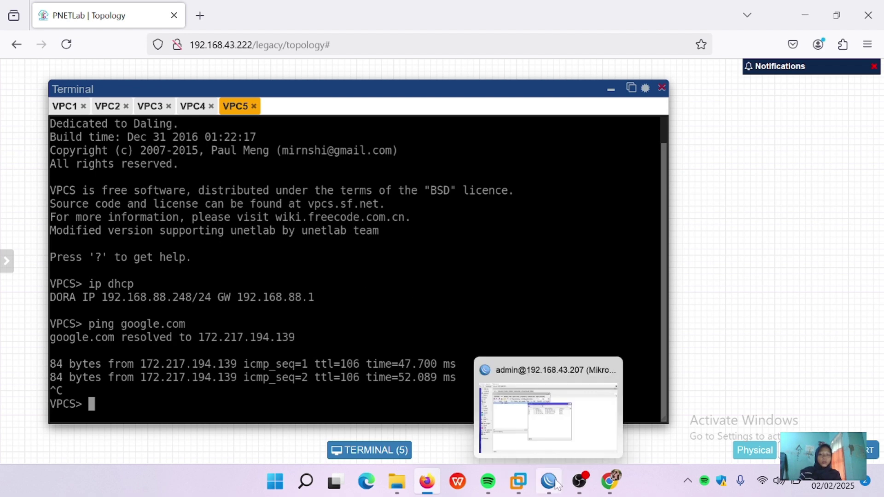
{"action": "left_click", "coordinate": [585, 405]}
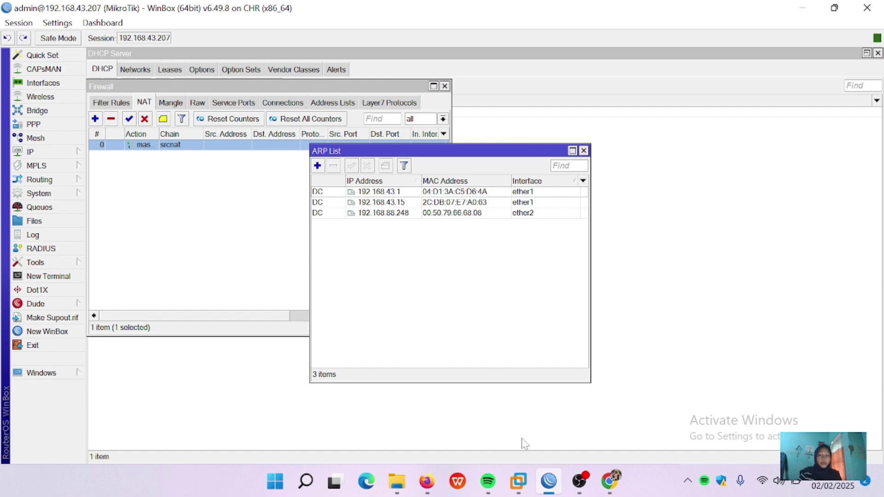
{"action": "mouse_move", "coordinate": [427, 481]}
{"action": "left_click", "coordinate": [441, 441]}
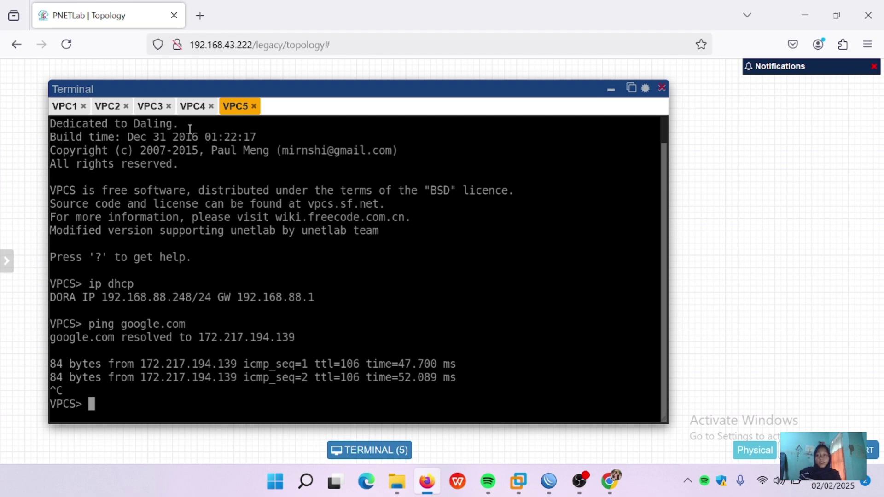
{"action": "left_click", "coordinate": [191, 112]}
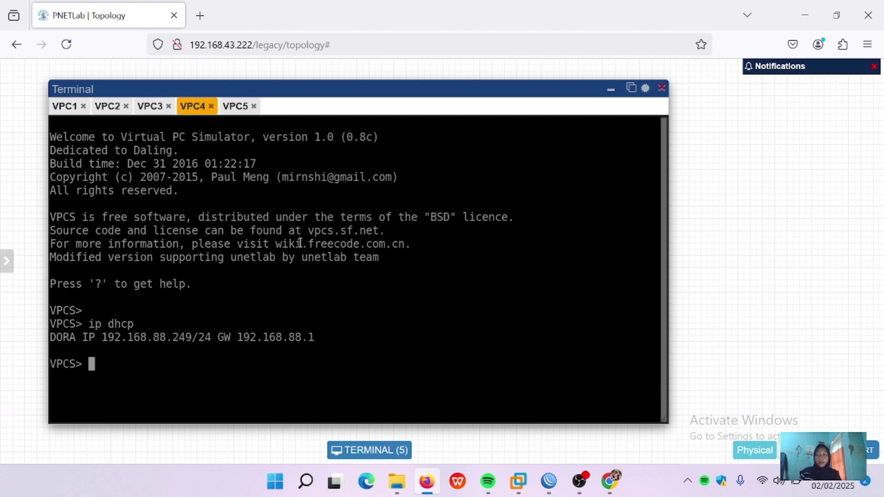
{"action": "type", "text": "show ip"}
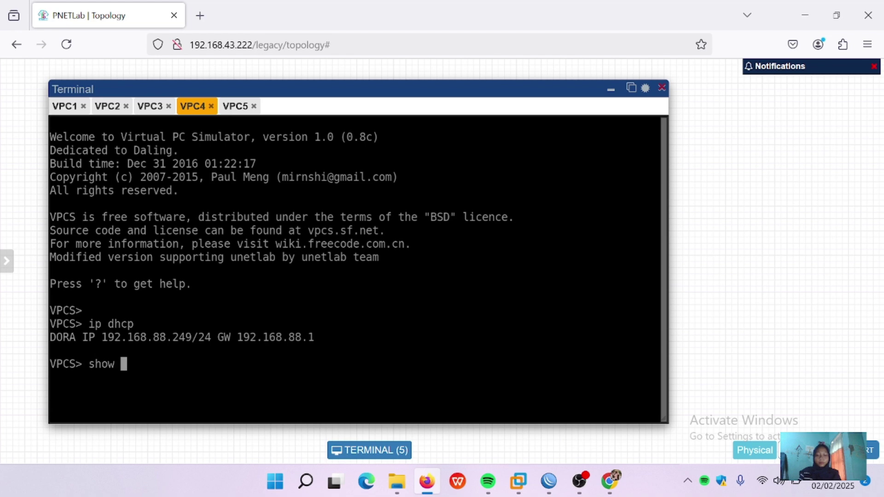
{"action": "key", "text": "Return"}
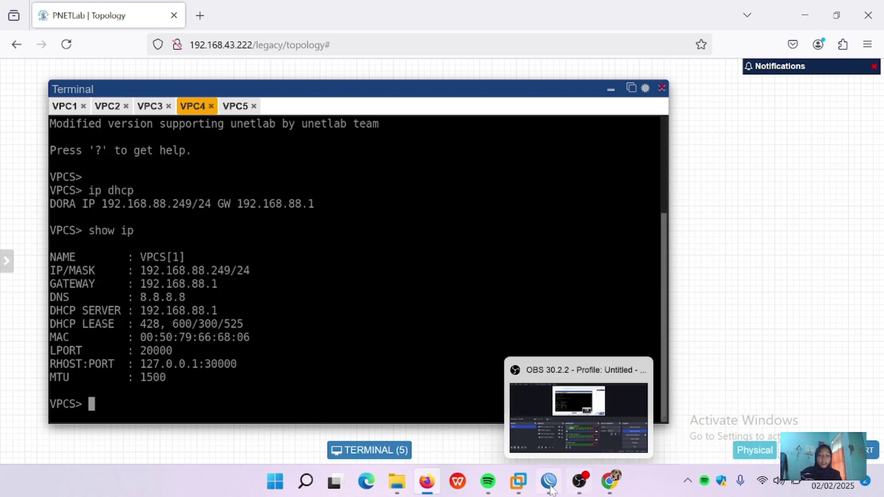
Step: Ping google.com from VPC4, then return to WinBox to check the ARP list
{"action": "mouse_move", "coordinate": [548, 482]}
{"action": "left_click", "coordinate": [571, 420]}
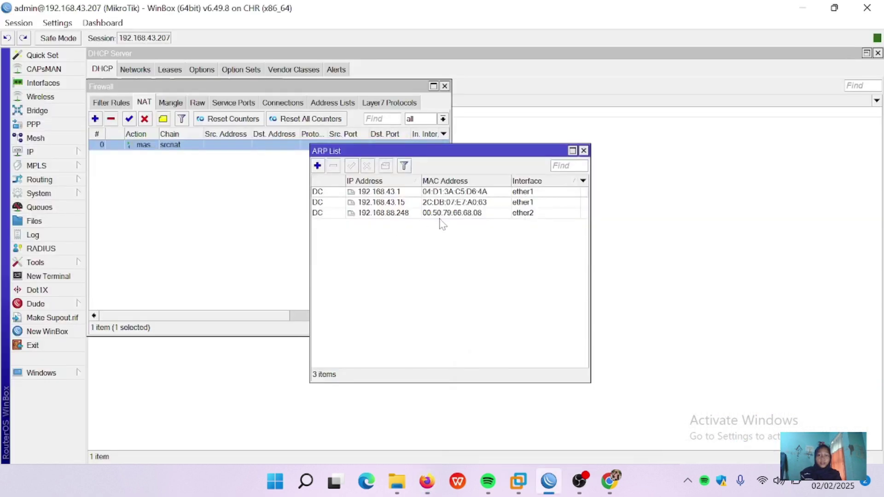
{"action": "left_click", "coordinate": [803, 7]}
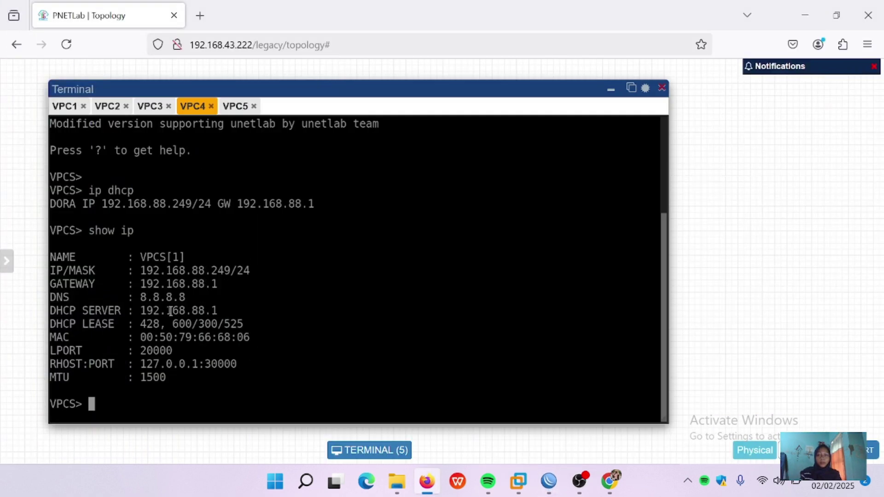
{"action": "type", "text": "ping "}
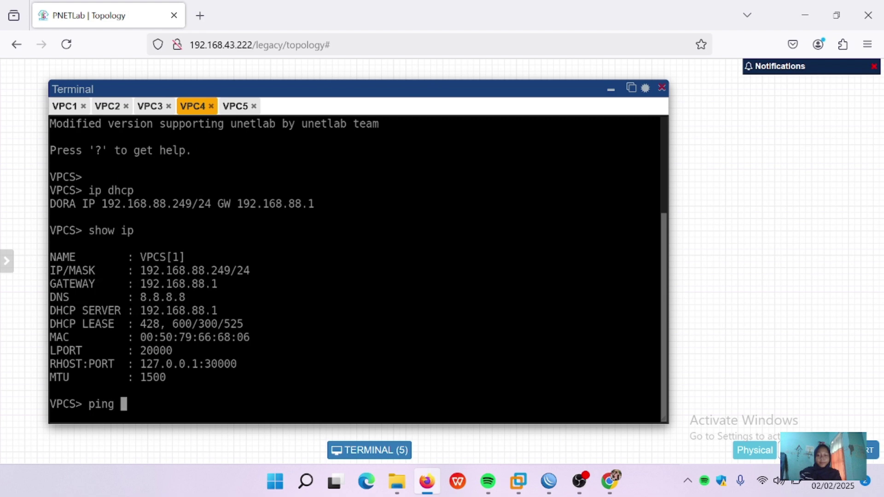
{"action": "type", "text": "google.com"}
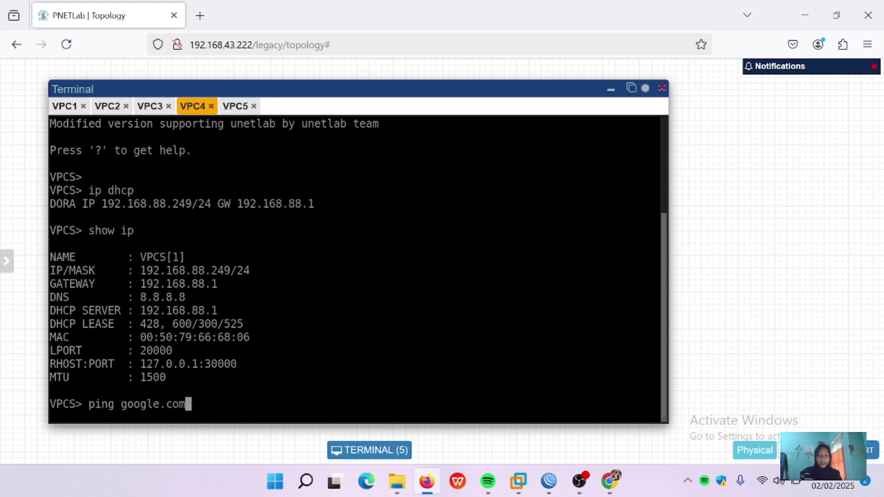
{"action": "key", "text": "Return"}
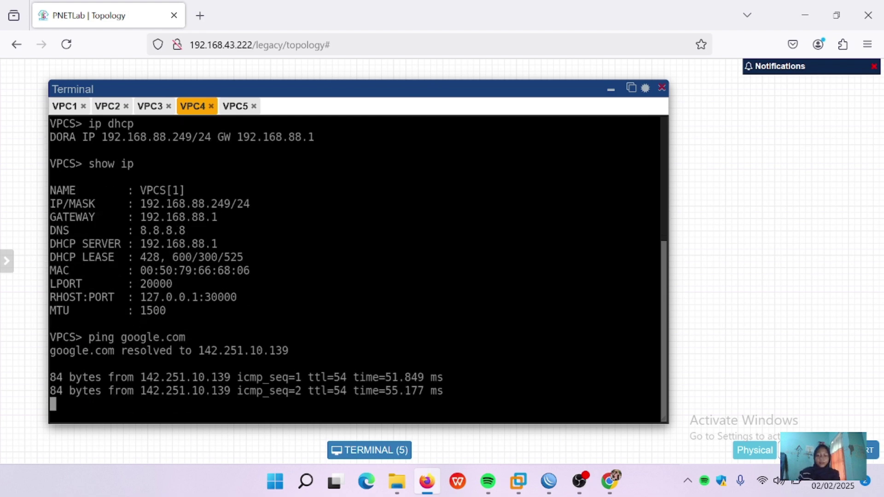
{"action": "key", "text": "ctrl+c"}
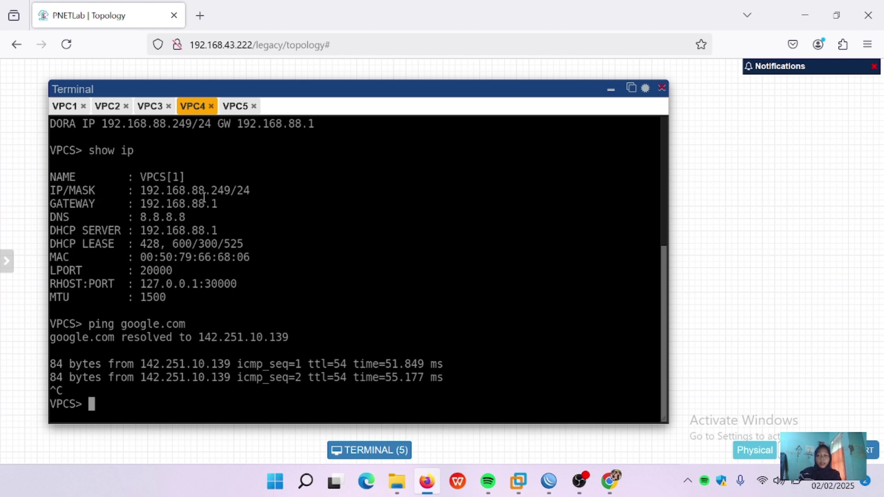
{"action": "left_click", "coordinate": [549, 481]}
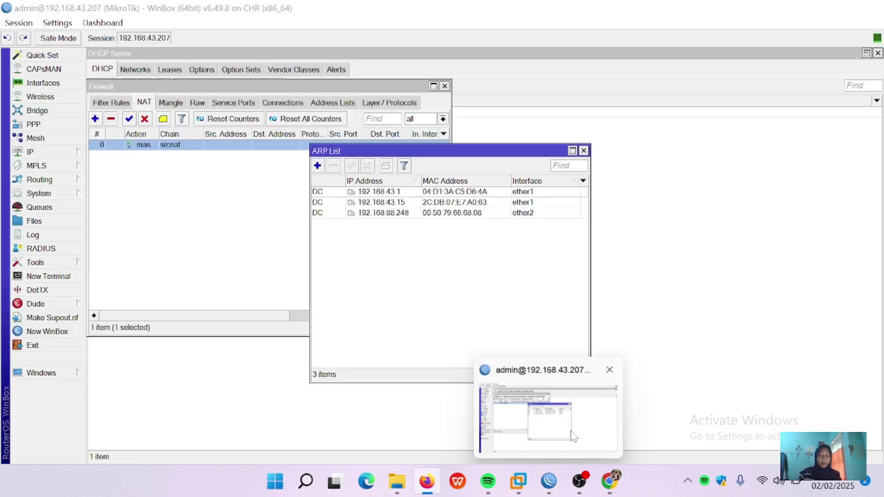